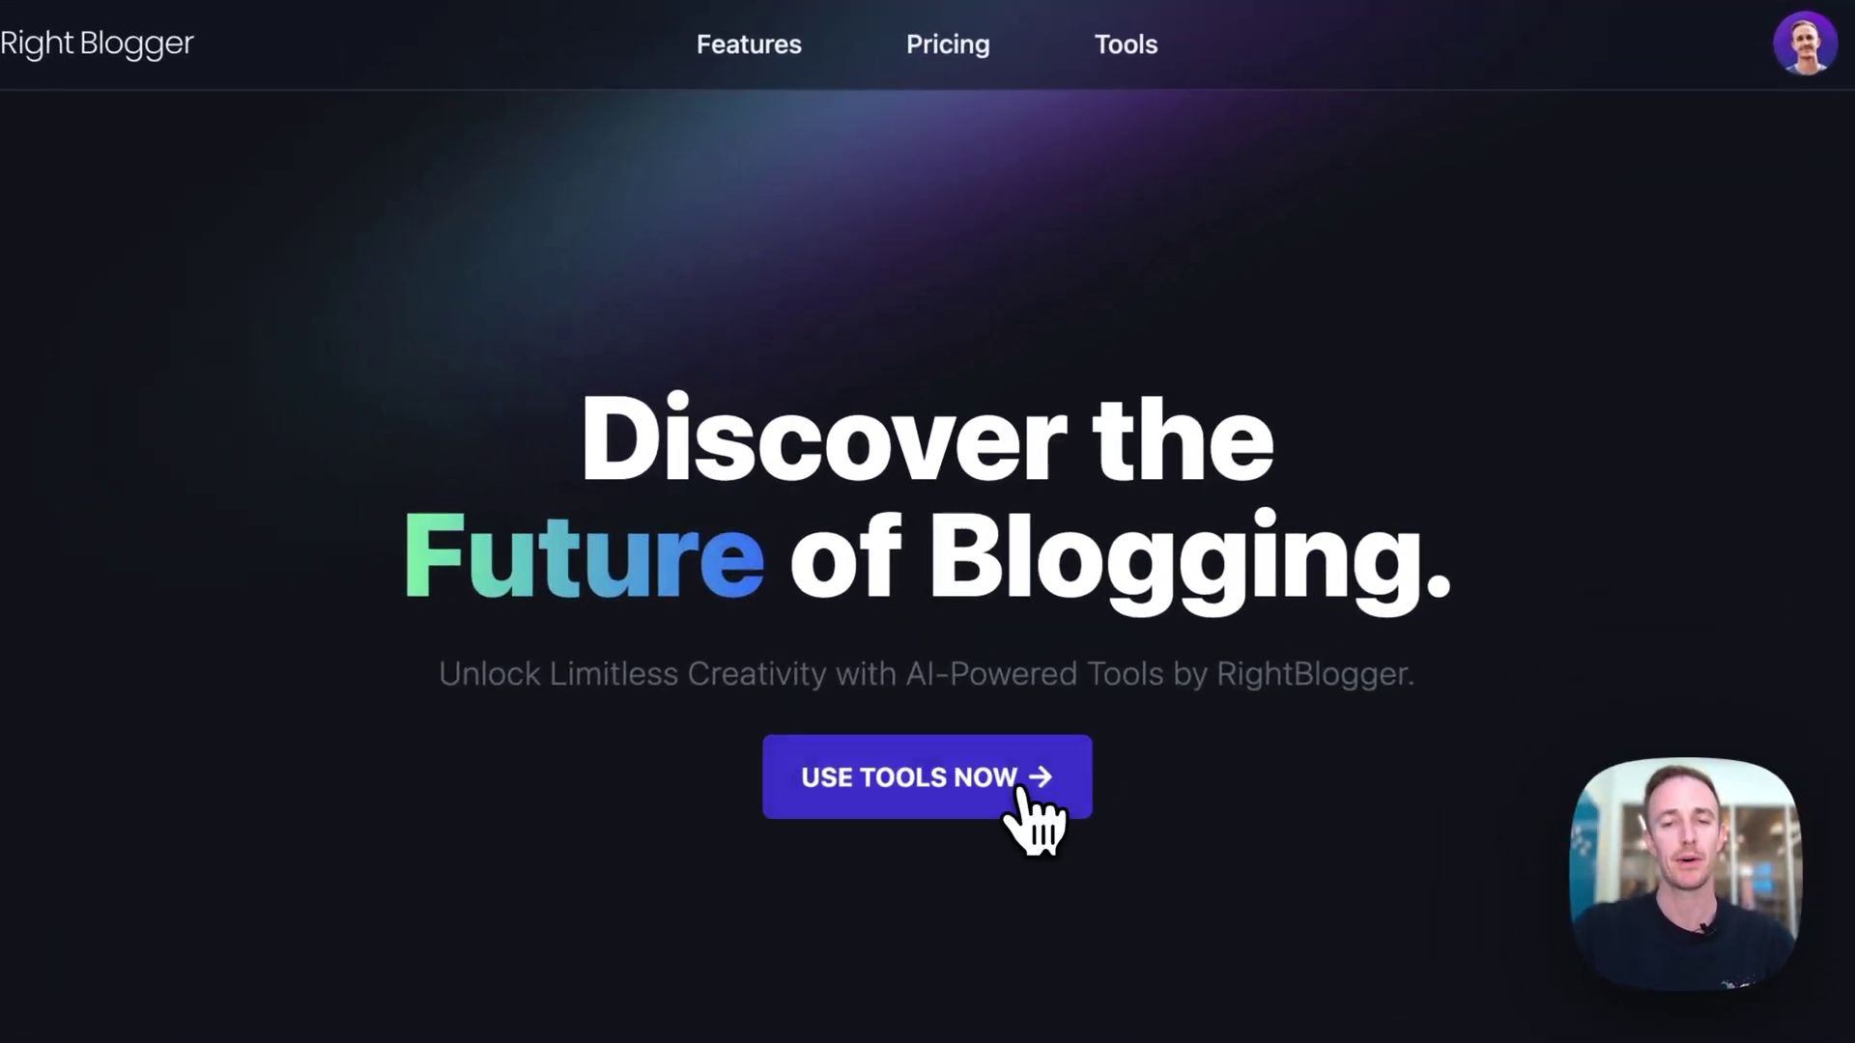
Go from the homepage to the Tools page listing all 37 RightBlogger tools.
click(1010, 709)
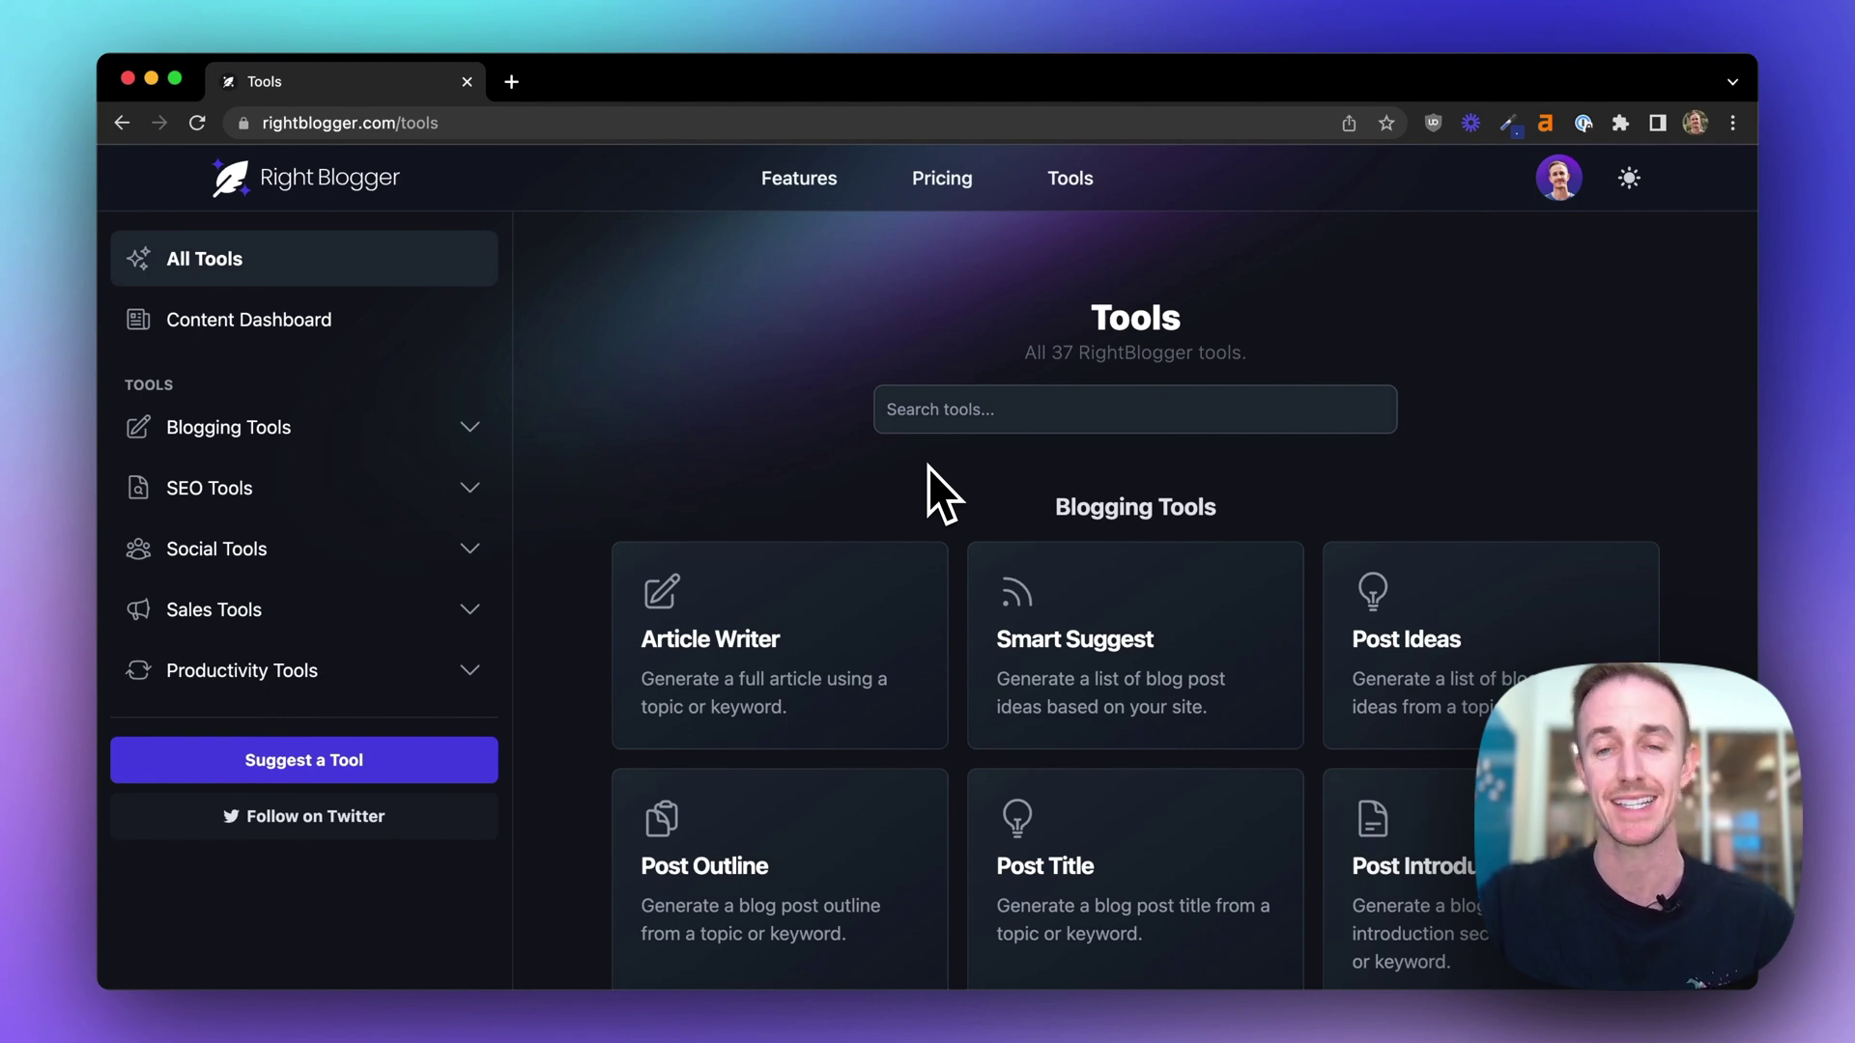
scroll(927, 468, down, 3)
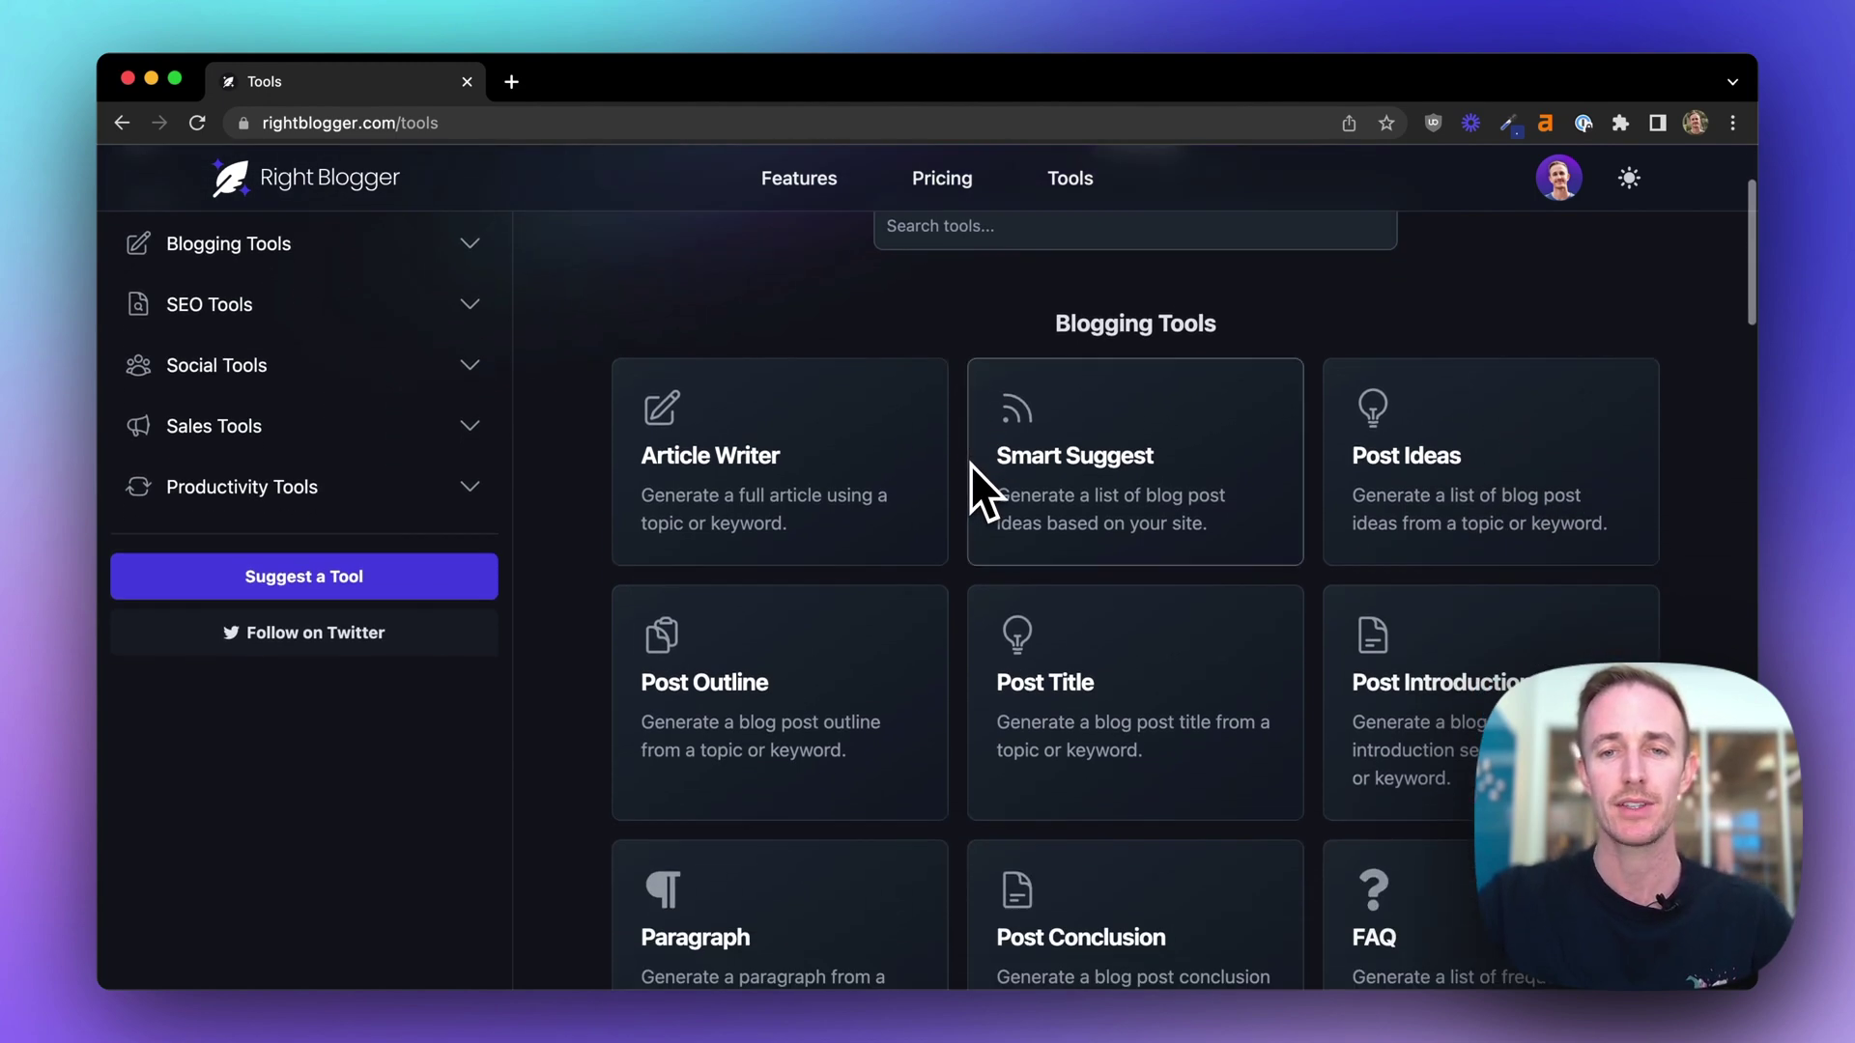
scroll(969, 464, down, 2)
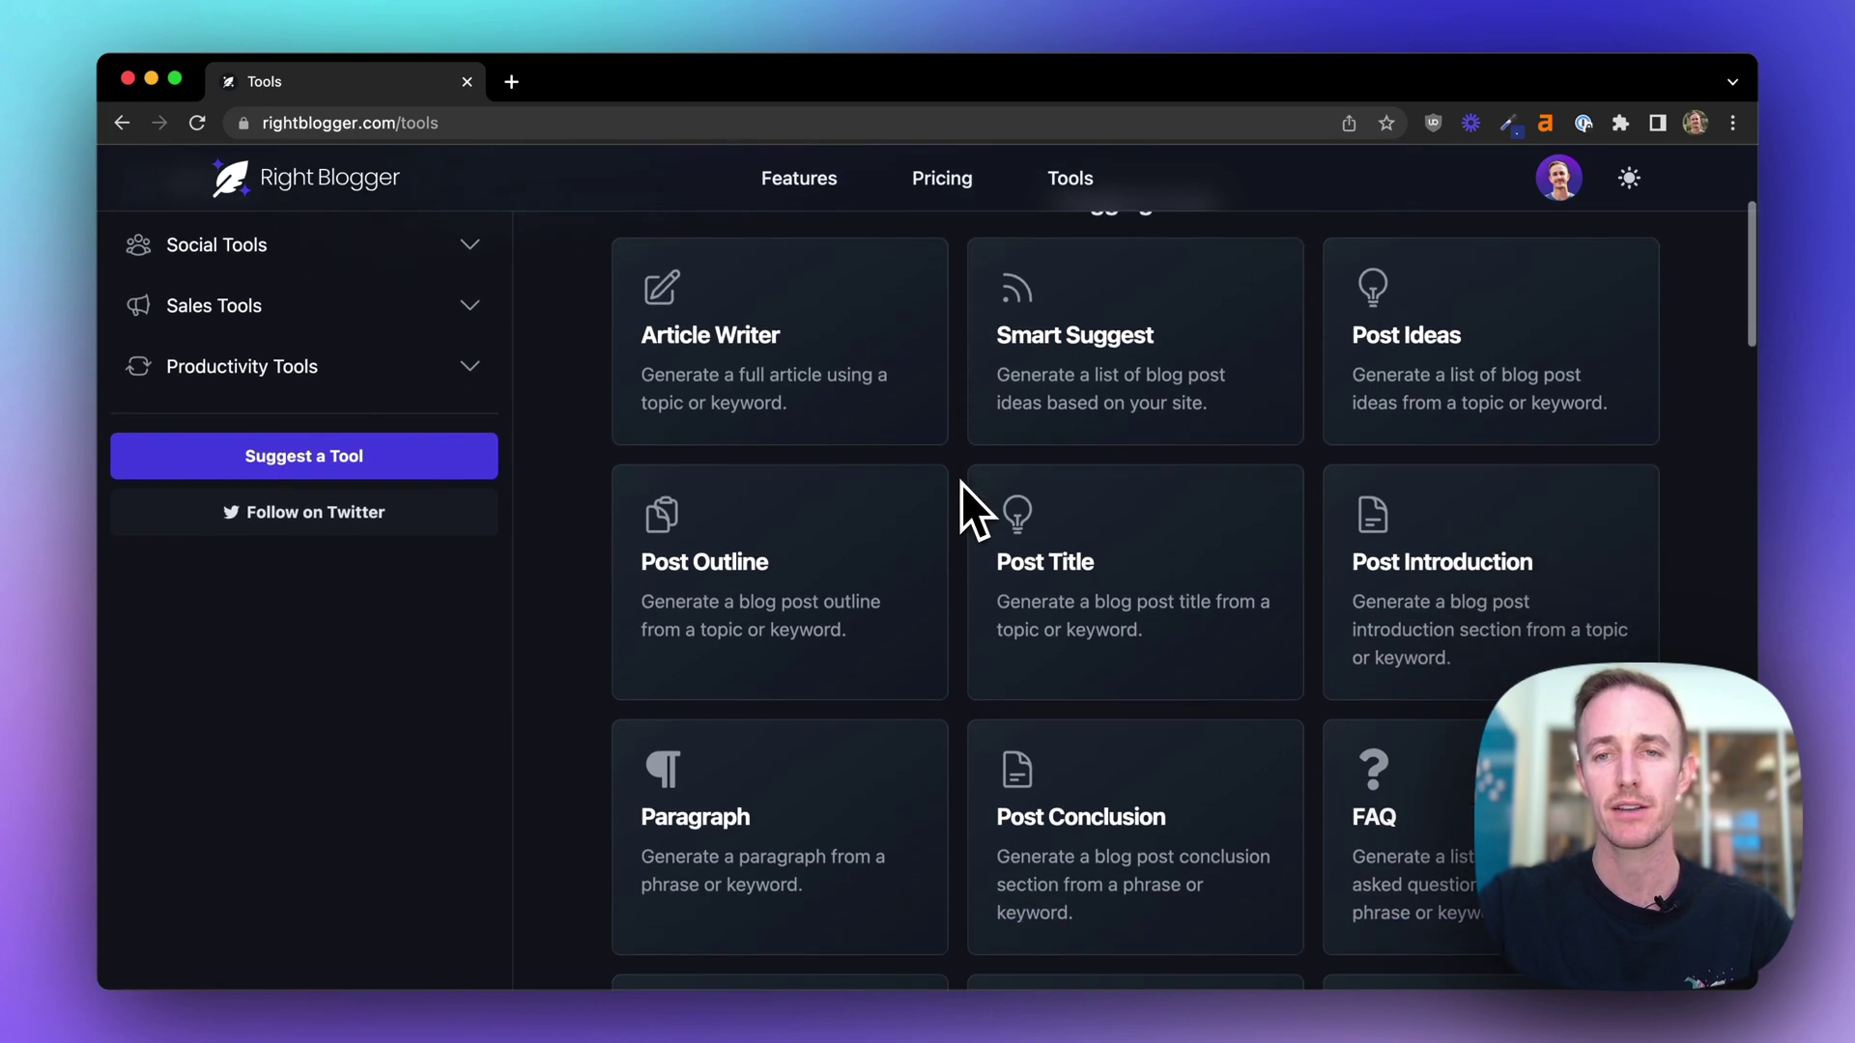
scroll(961, 483, down, 7)
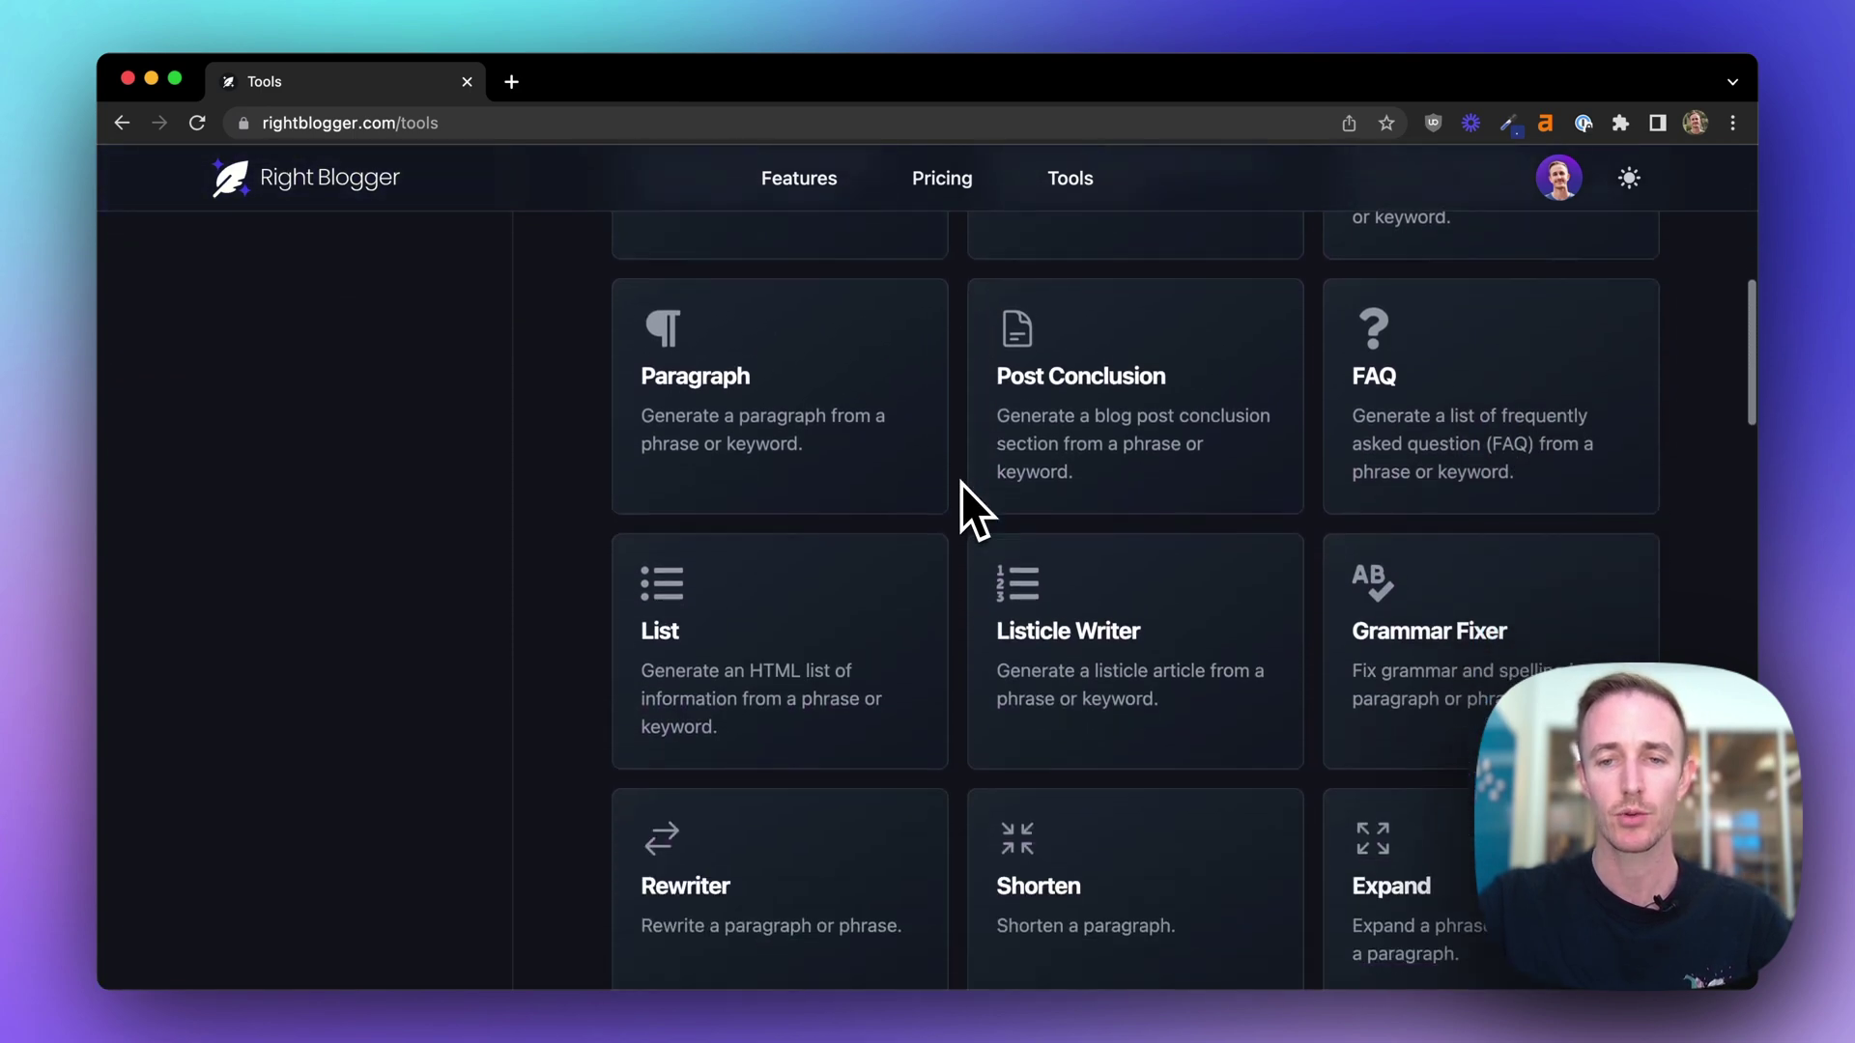
scroll(960, 483, down, 10)
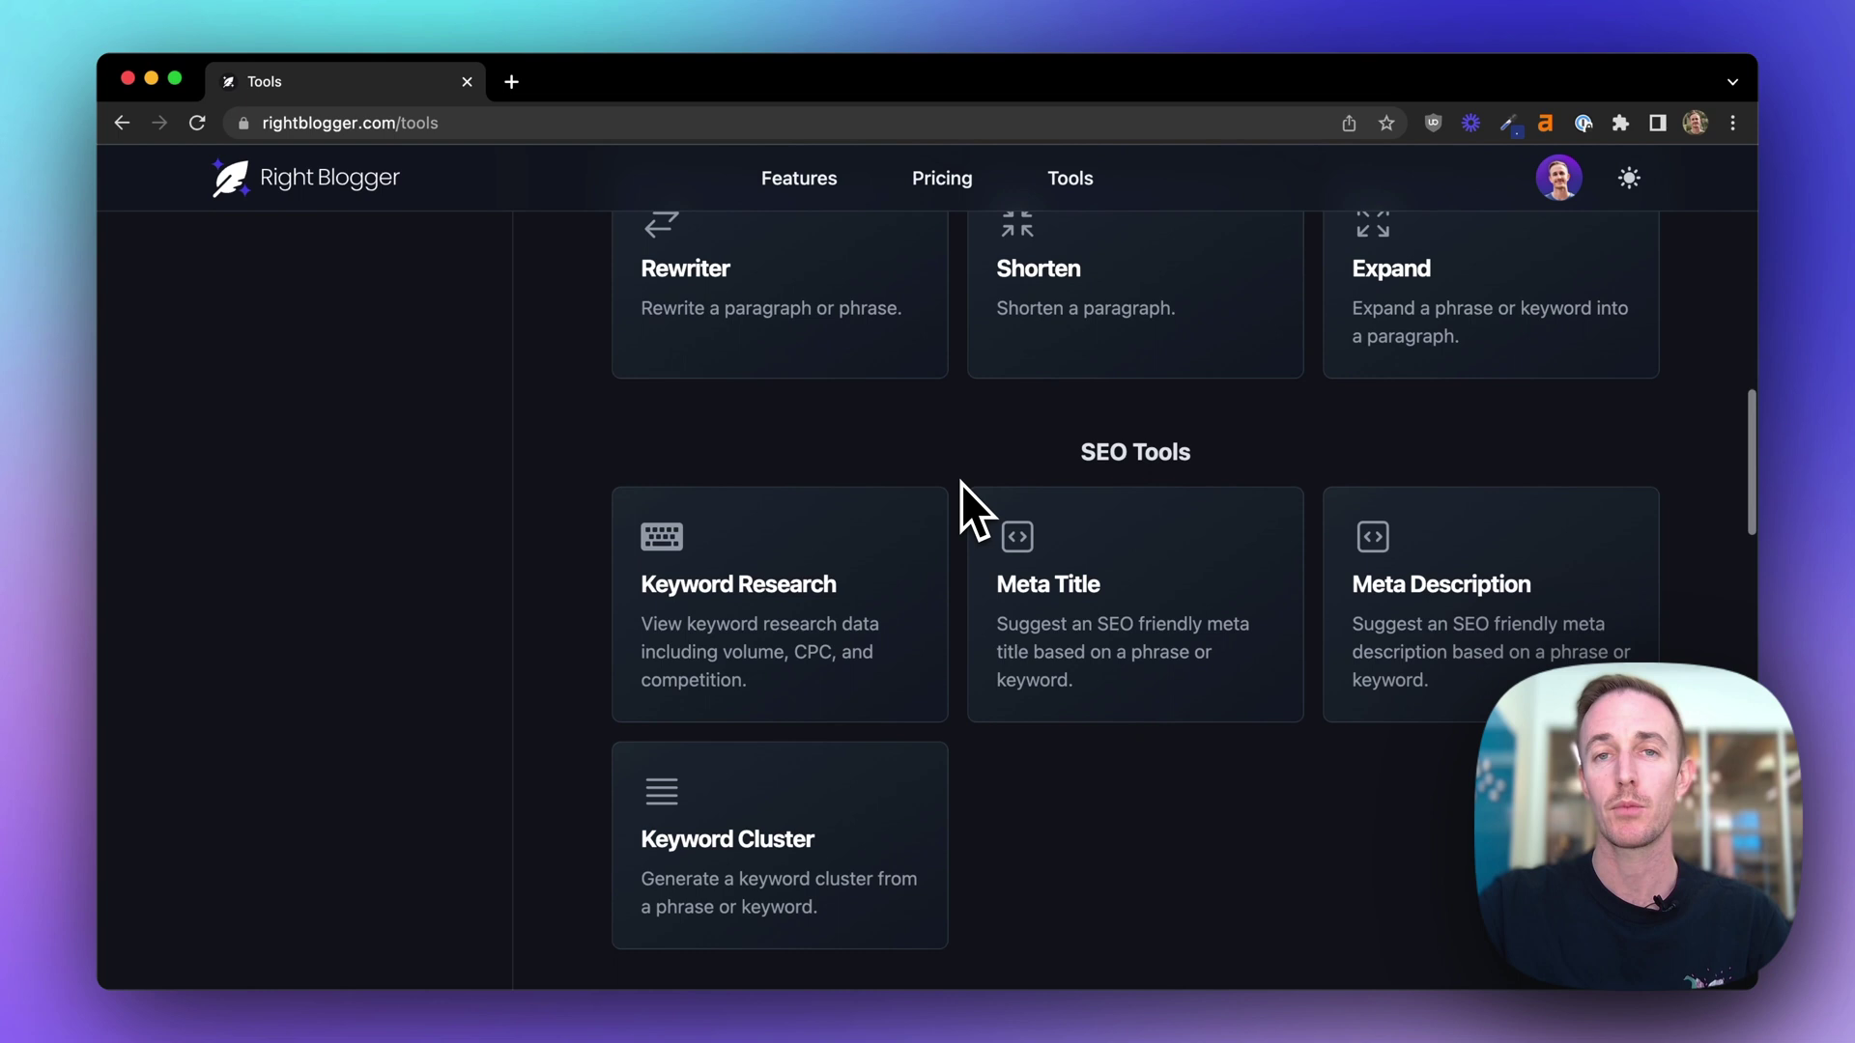
scroll(960, 483, down, 7)
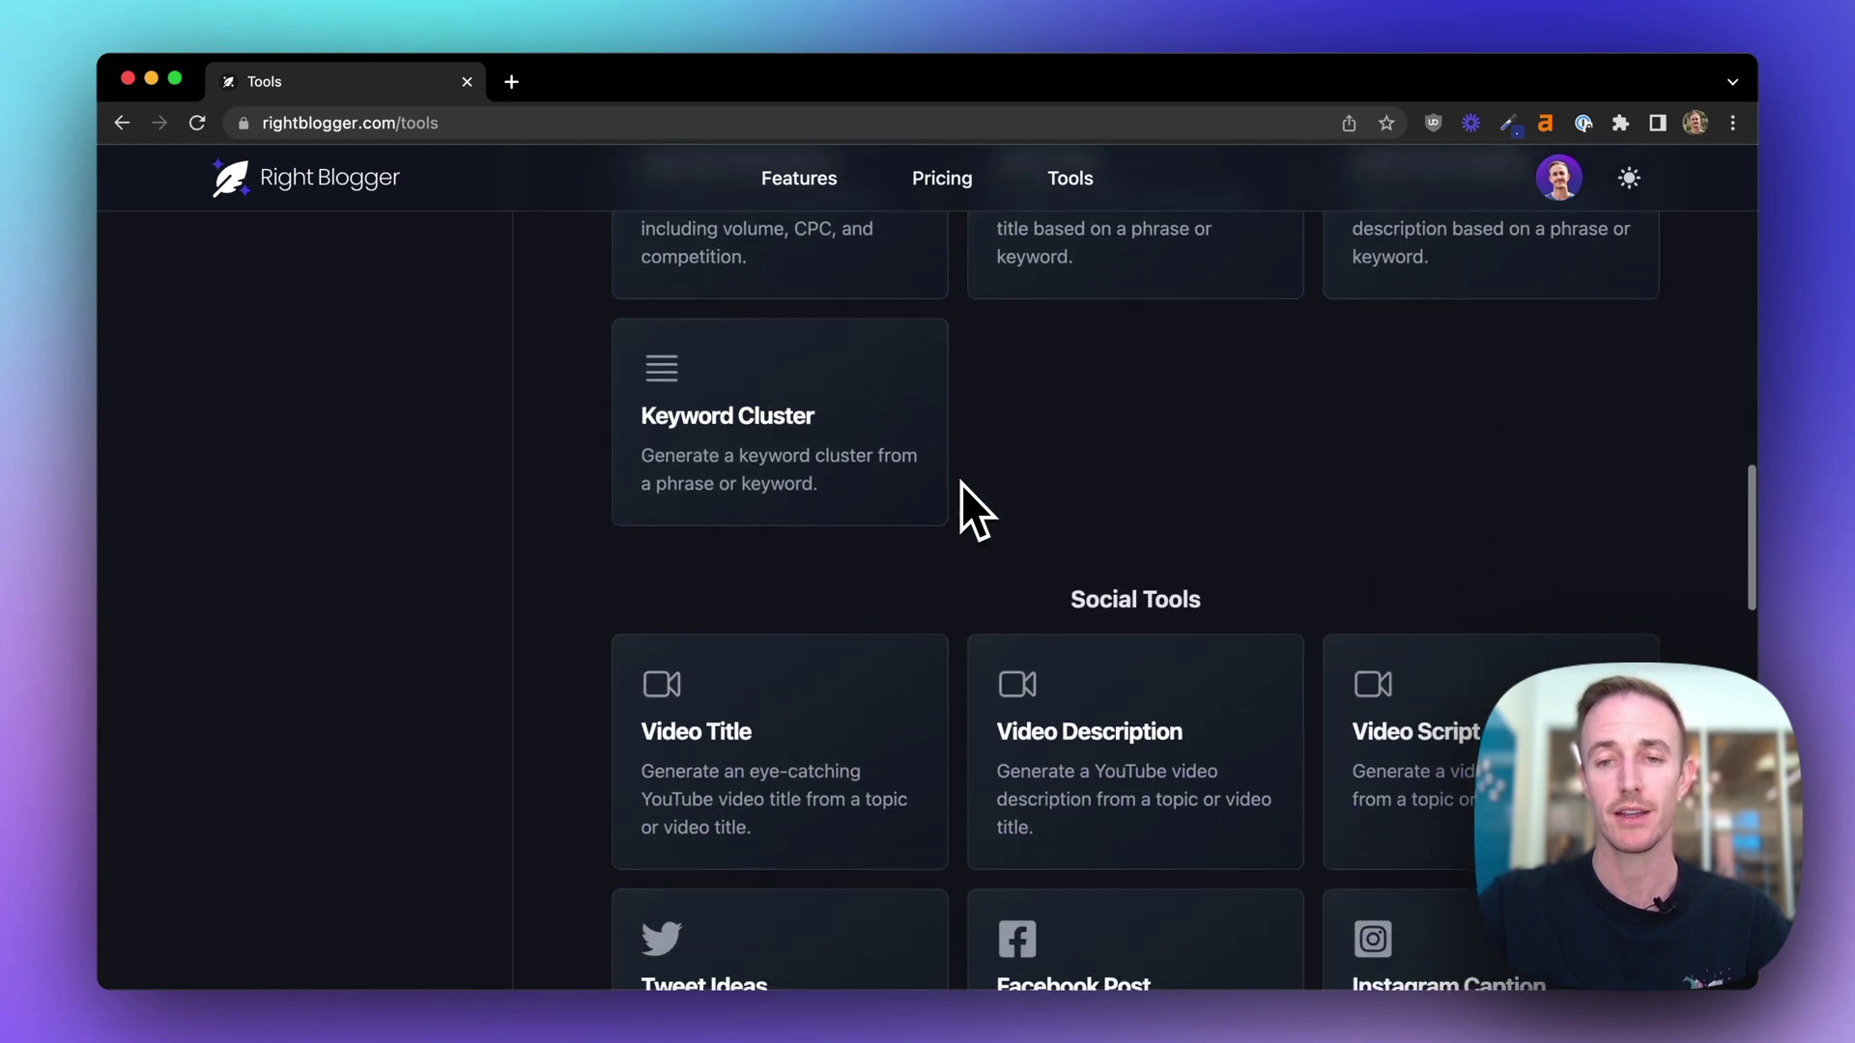
scroll(960, 483, down, 7)
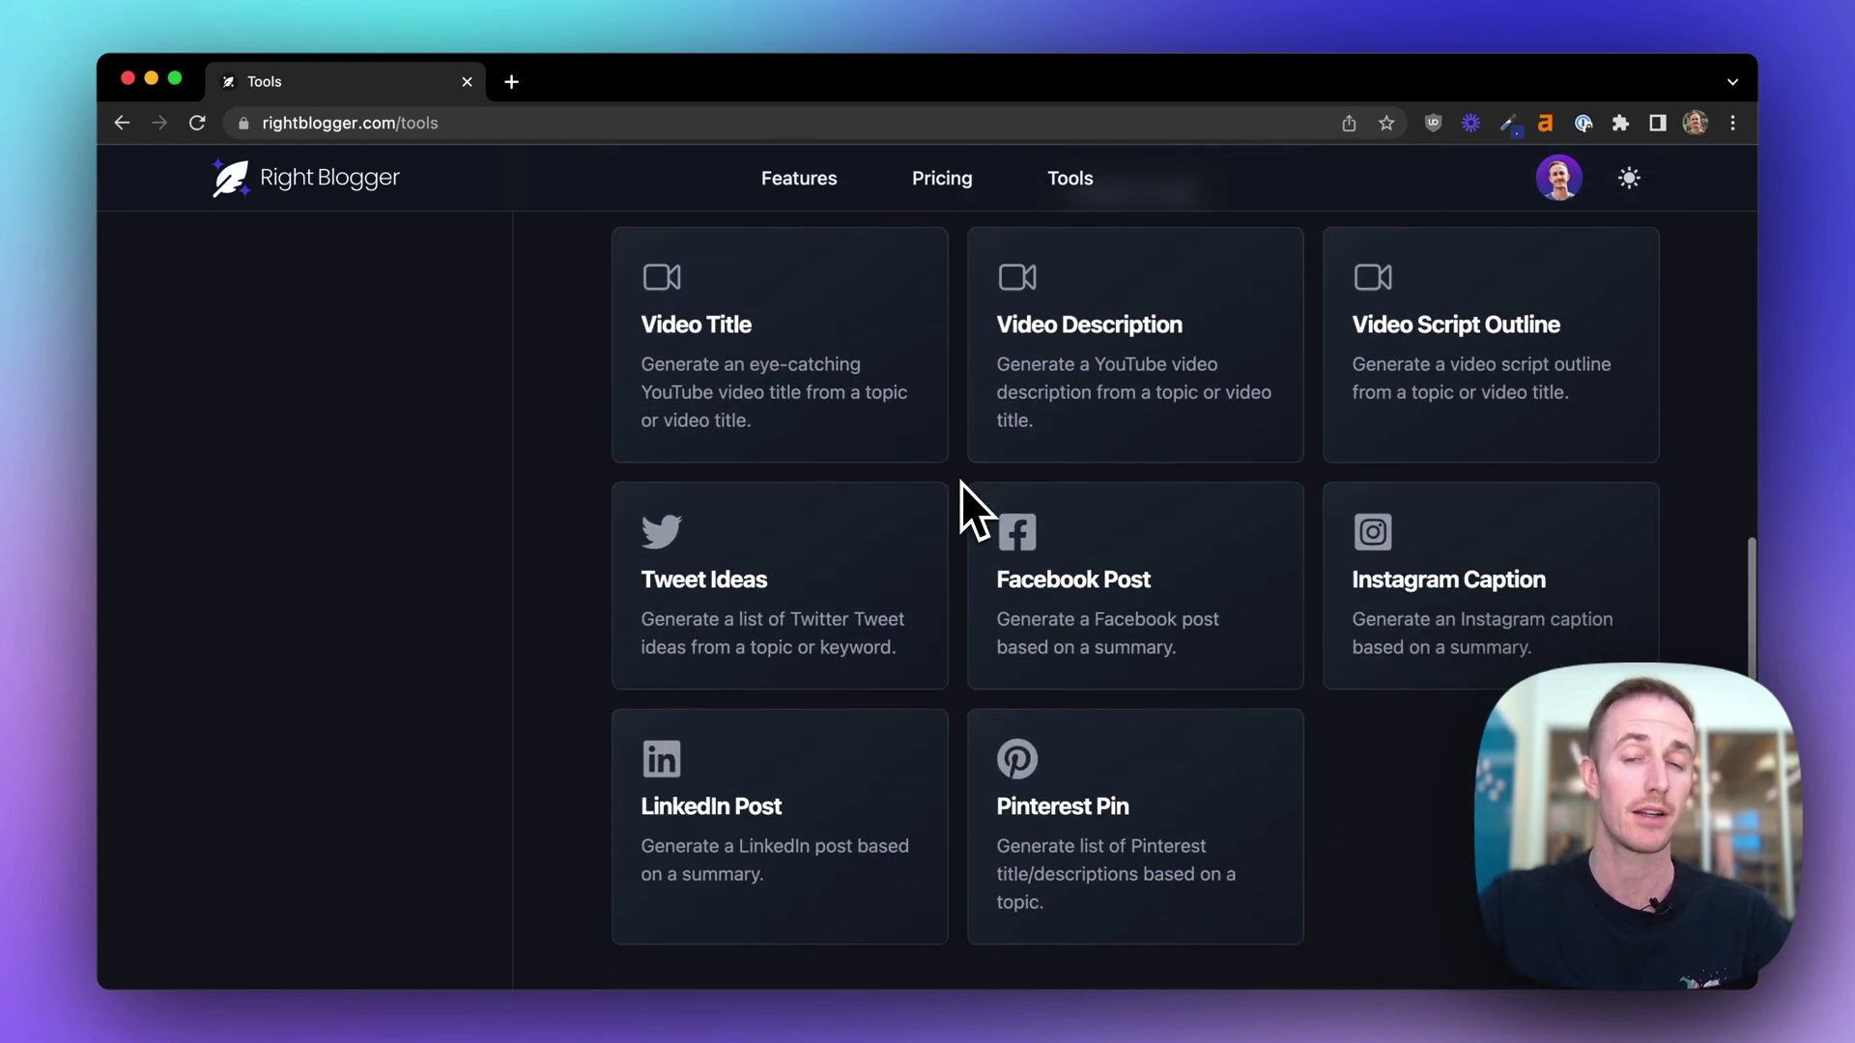
scroll(961, 483, down, 8)
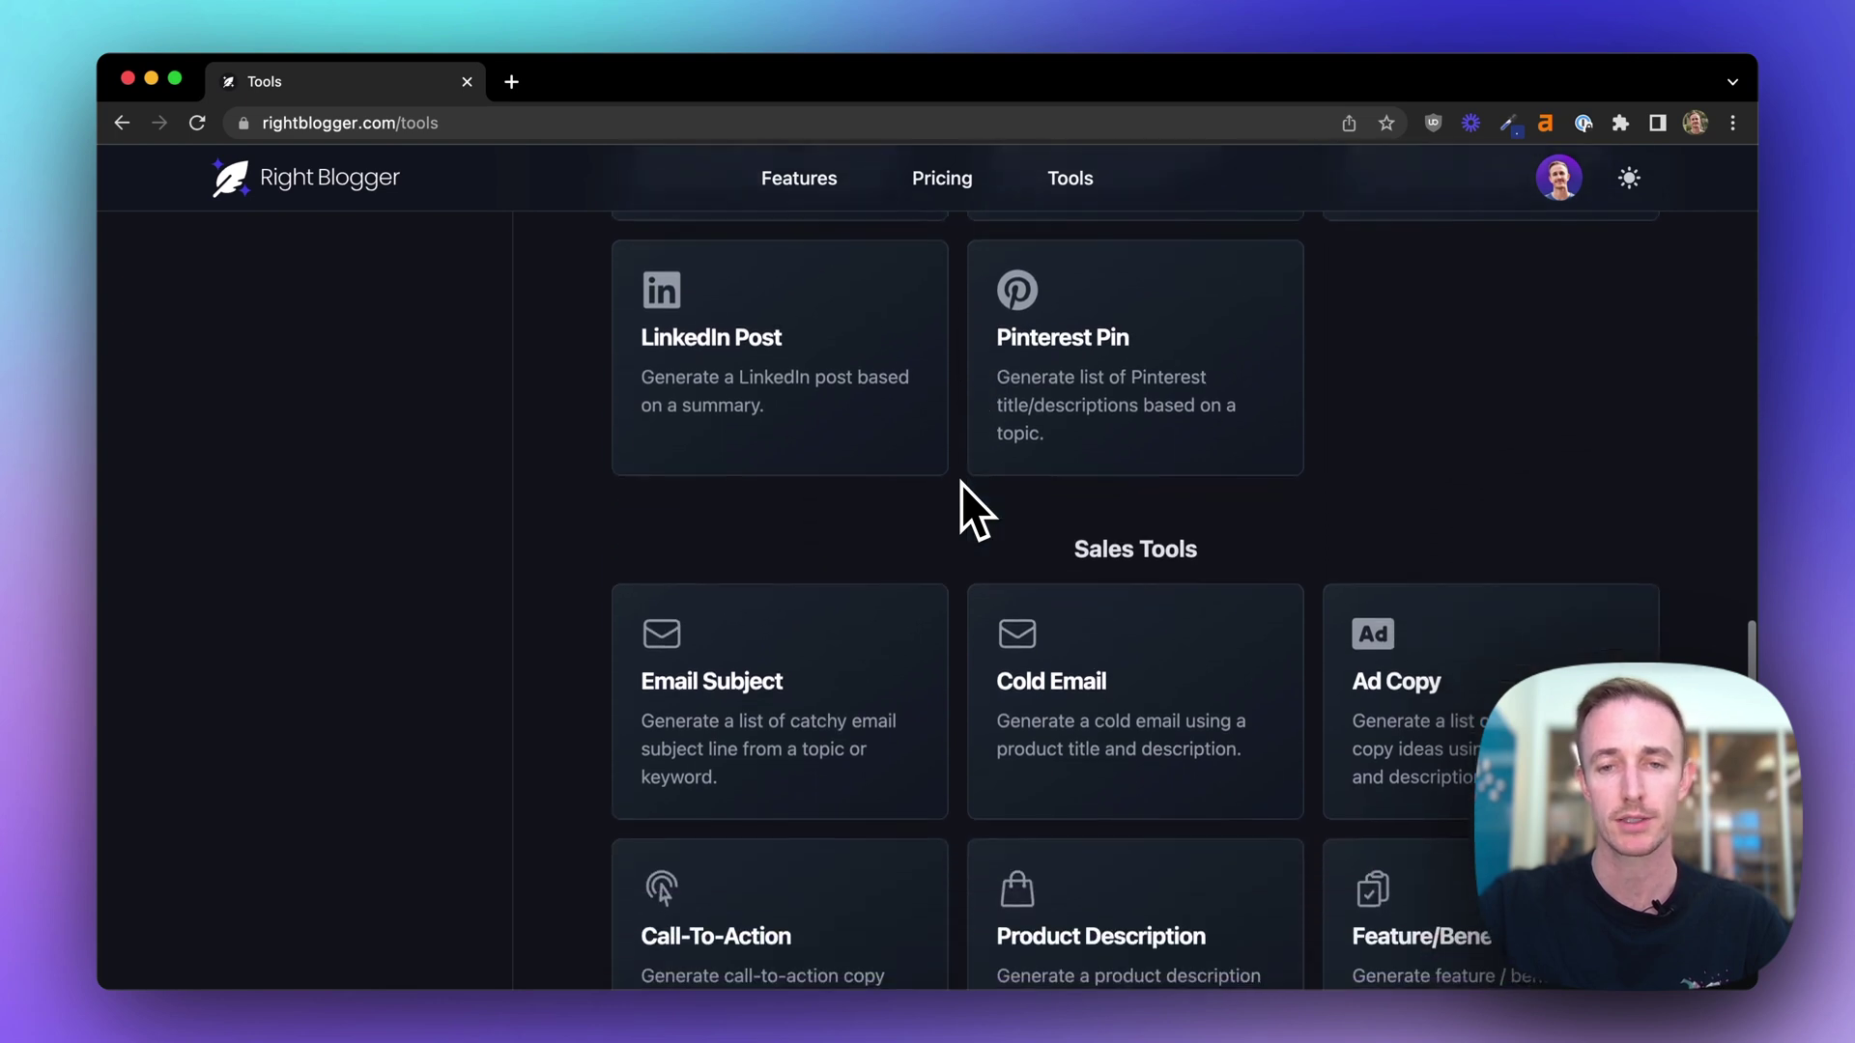
scroll(960, 484, down, 7)
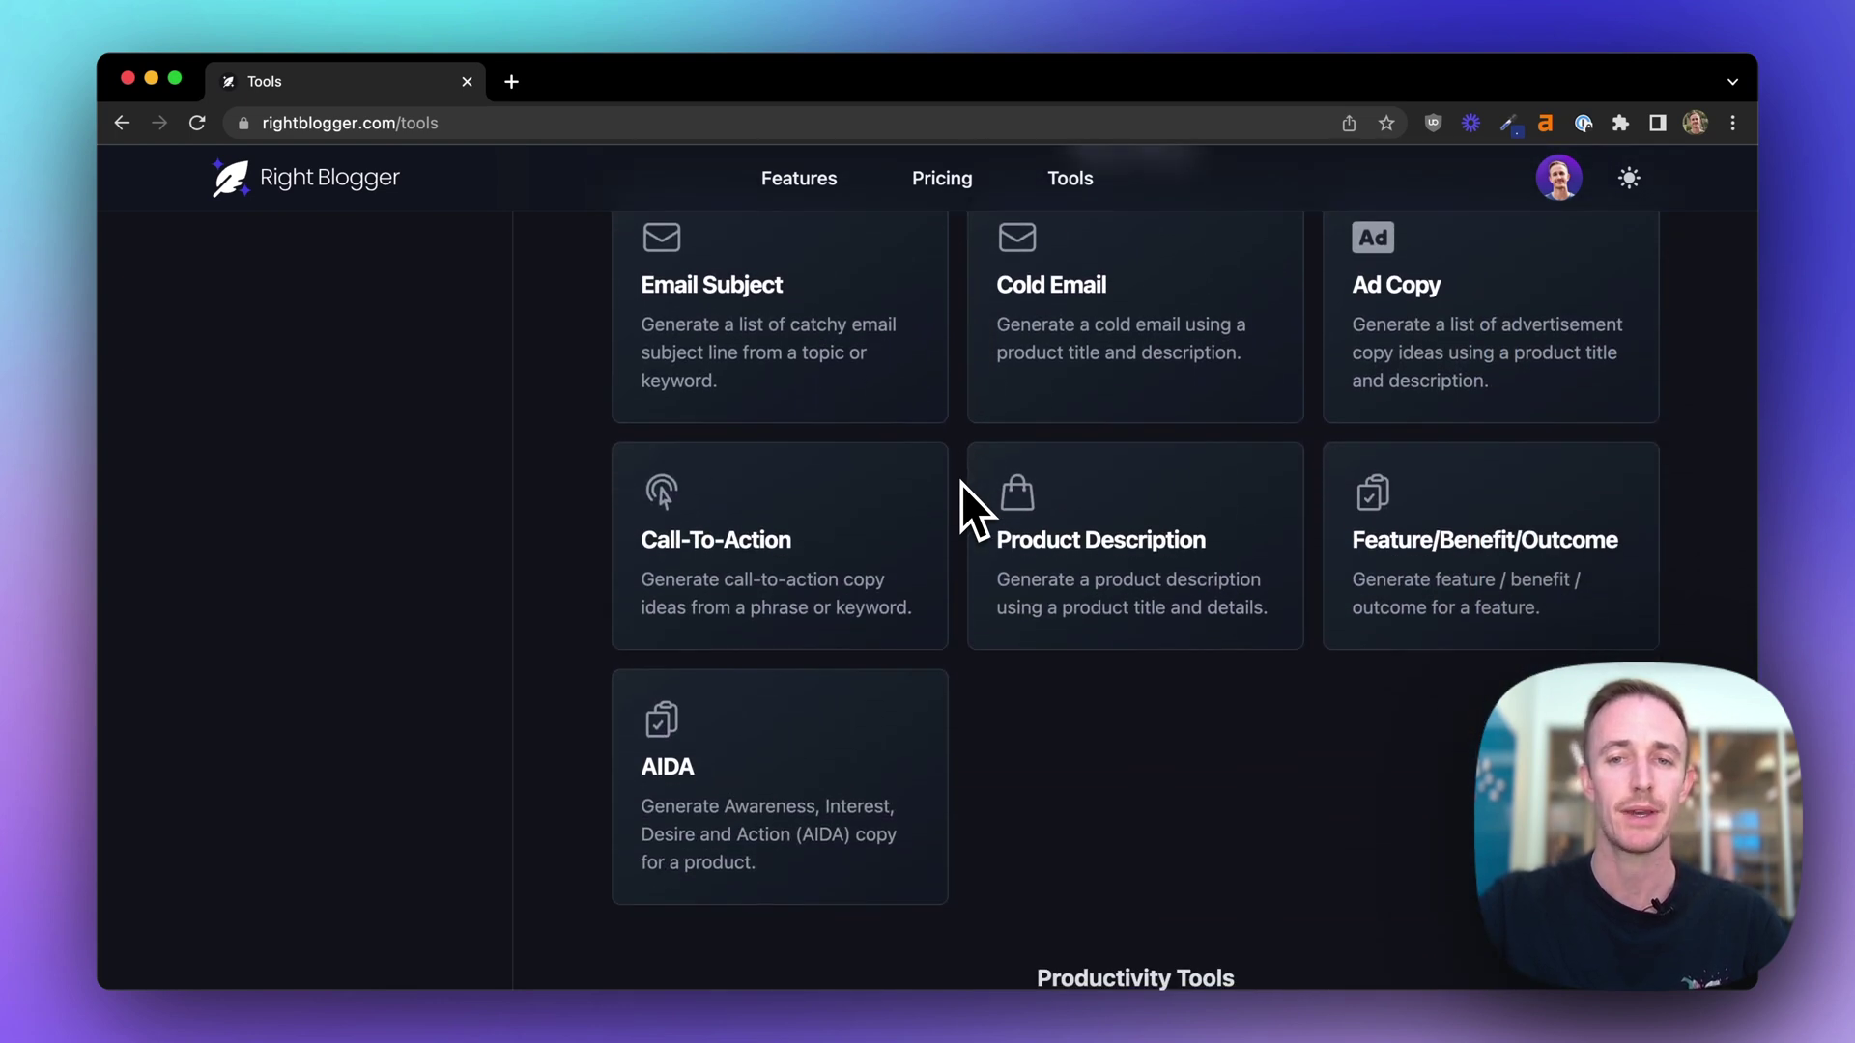
scroll(961, 483, down, 5)
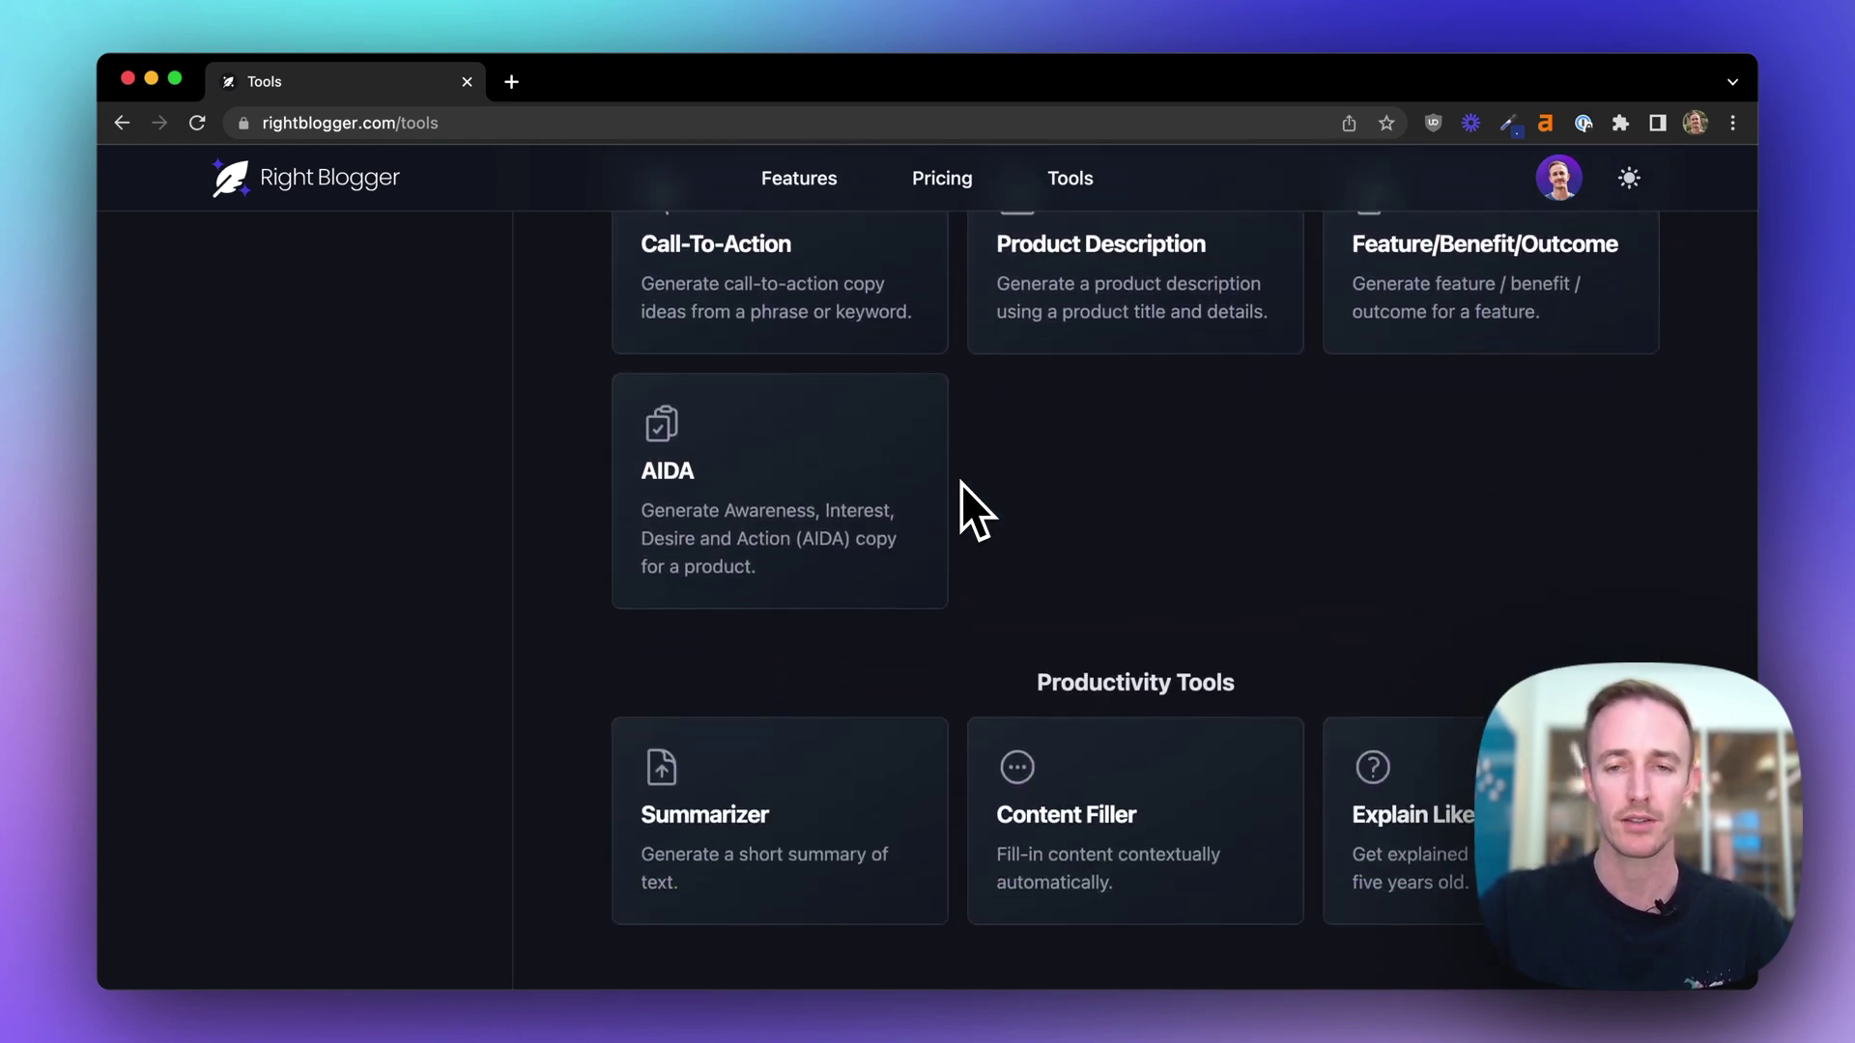
scroll(960, 484, down, 5)
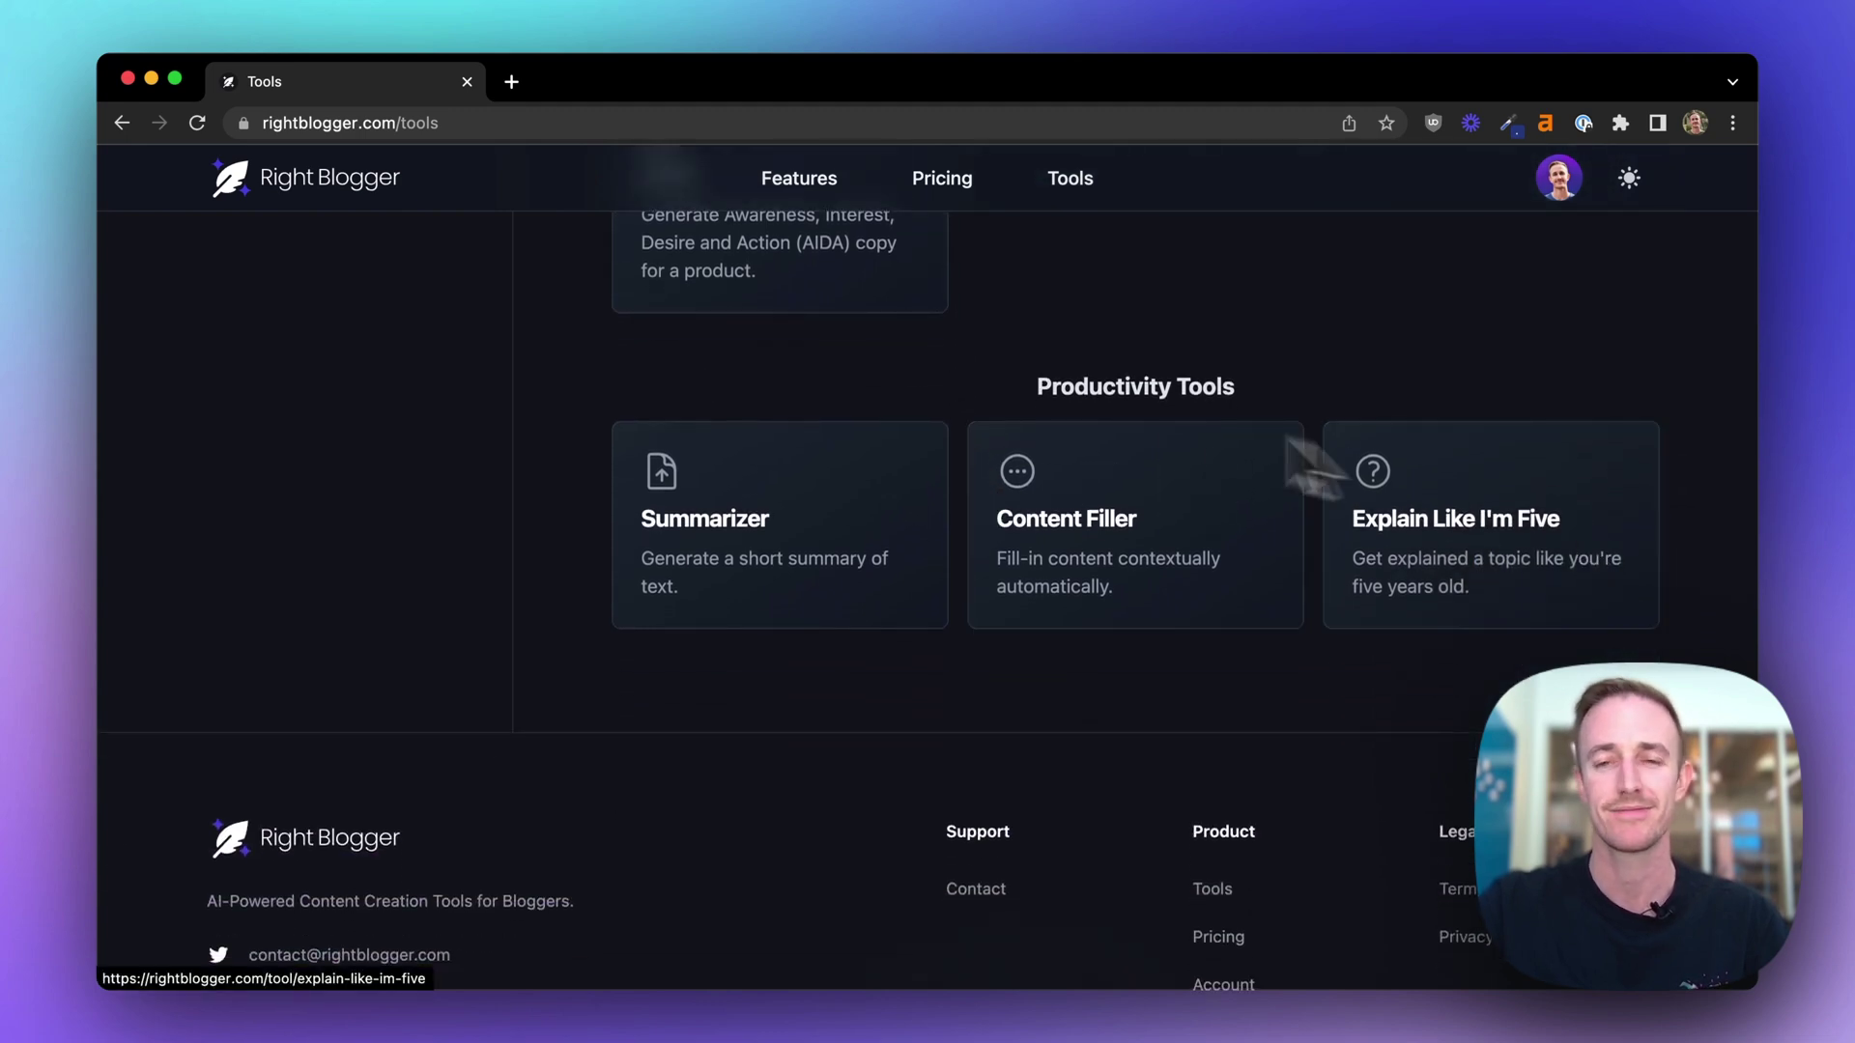
scroll(1090, 394, up, 20)
scroll(1090, 395, up, 15)
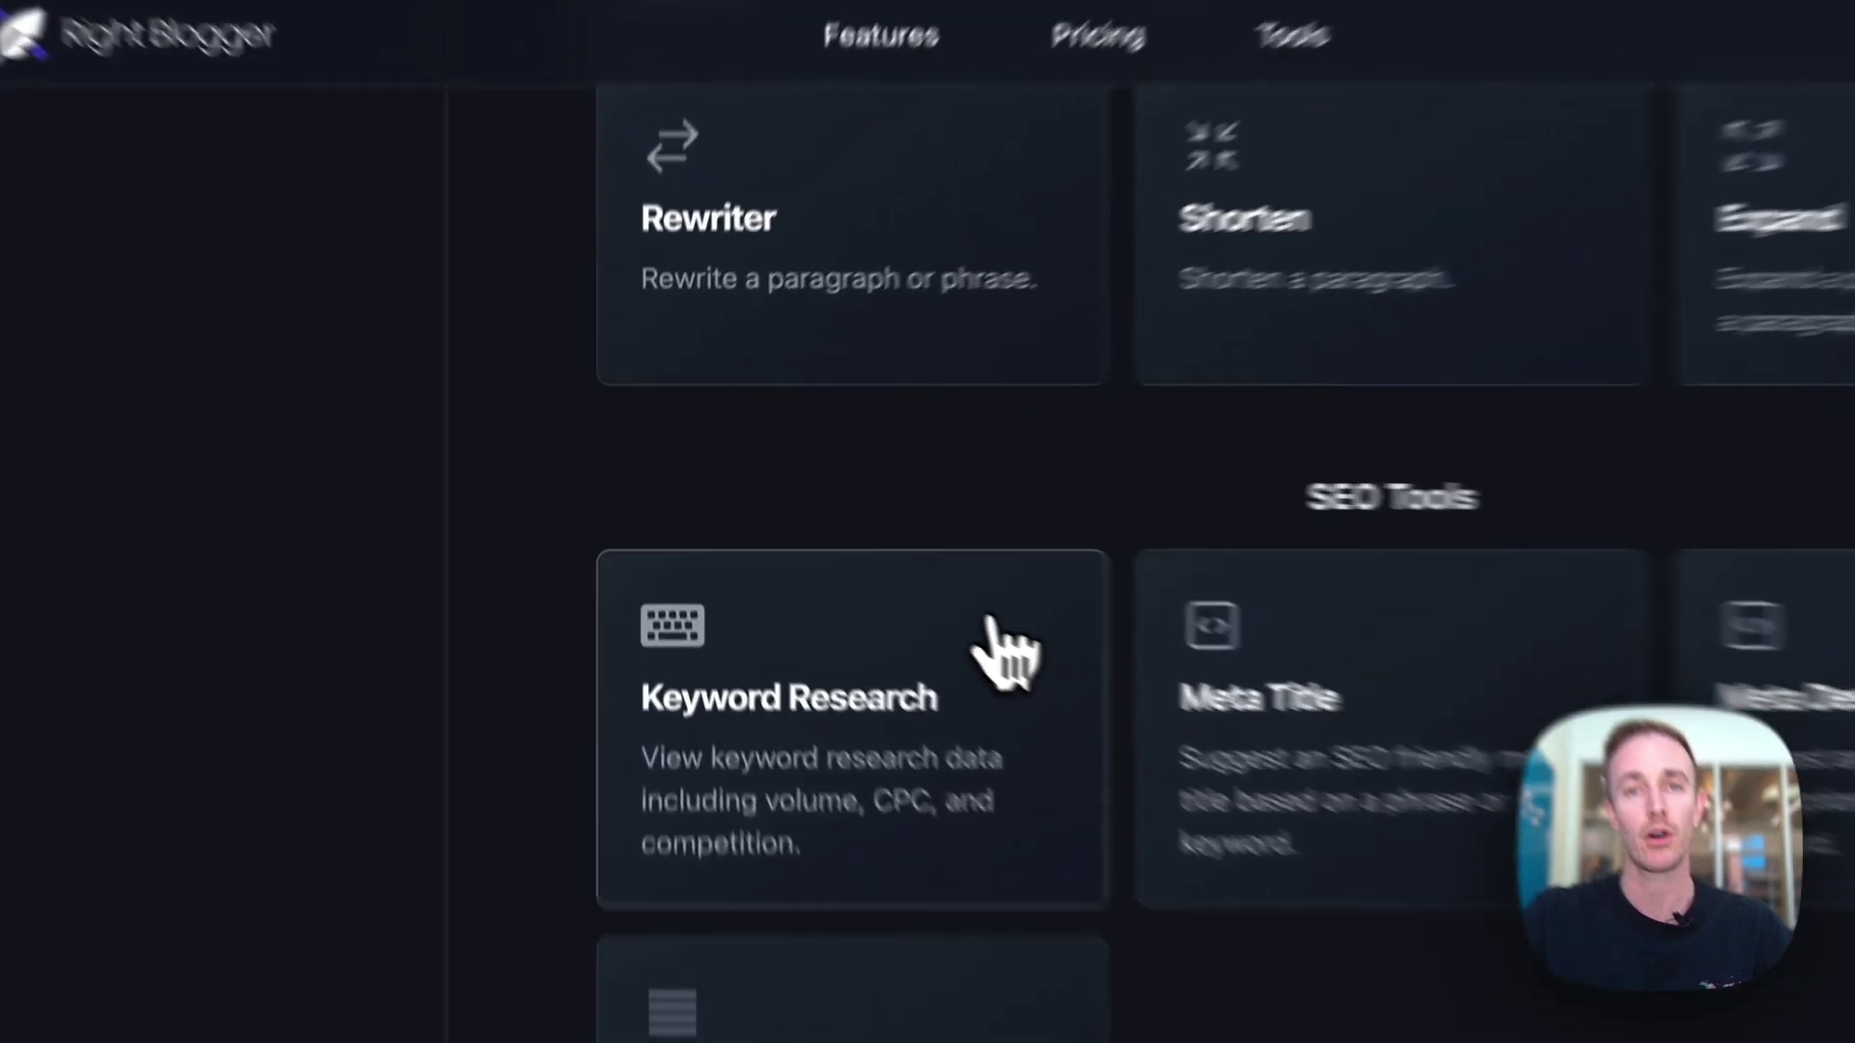
Run the Keyword Research Tool on the keyword 'blogger'.
click(850, 564)
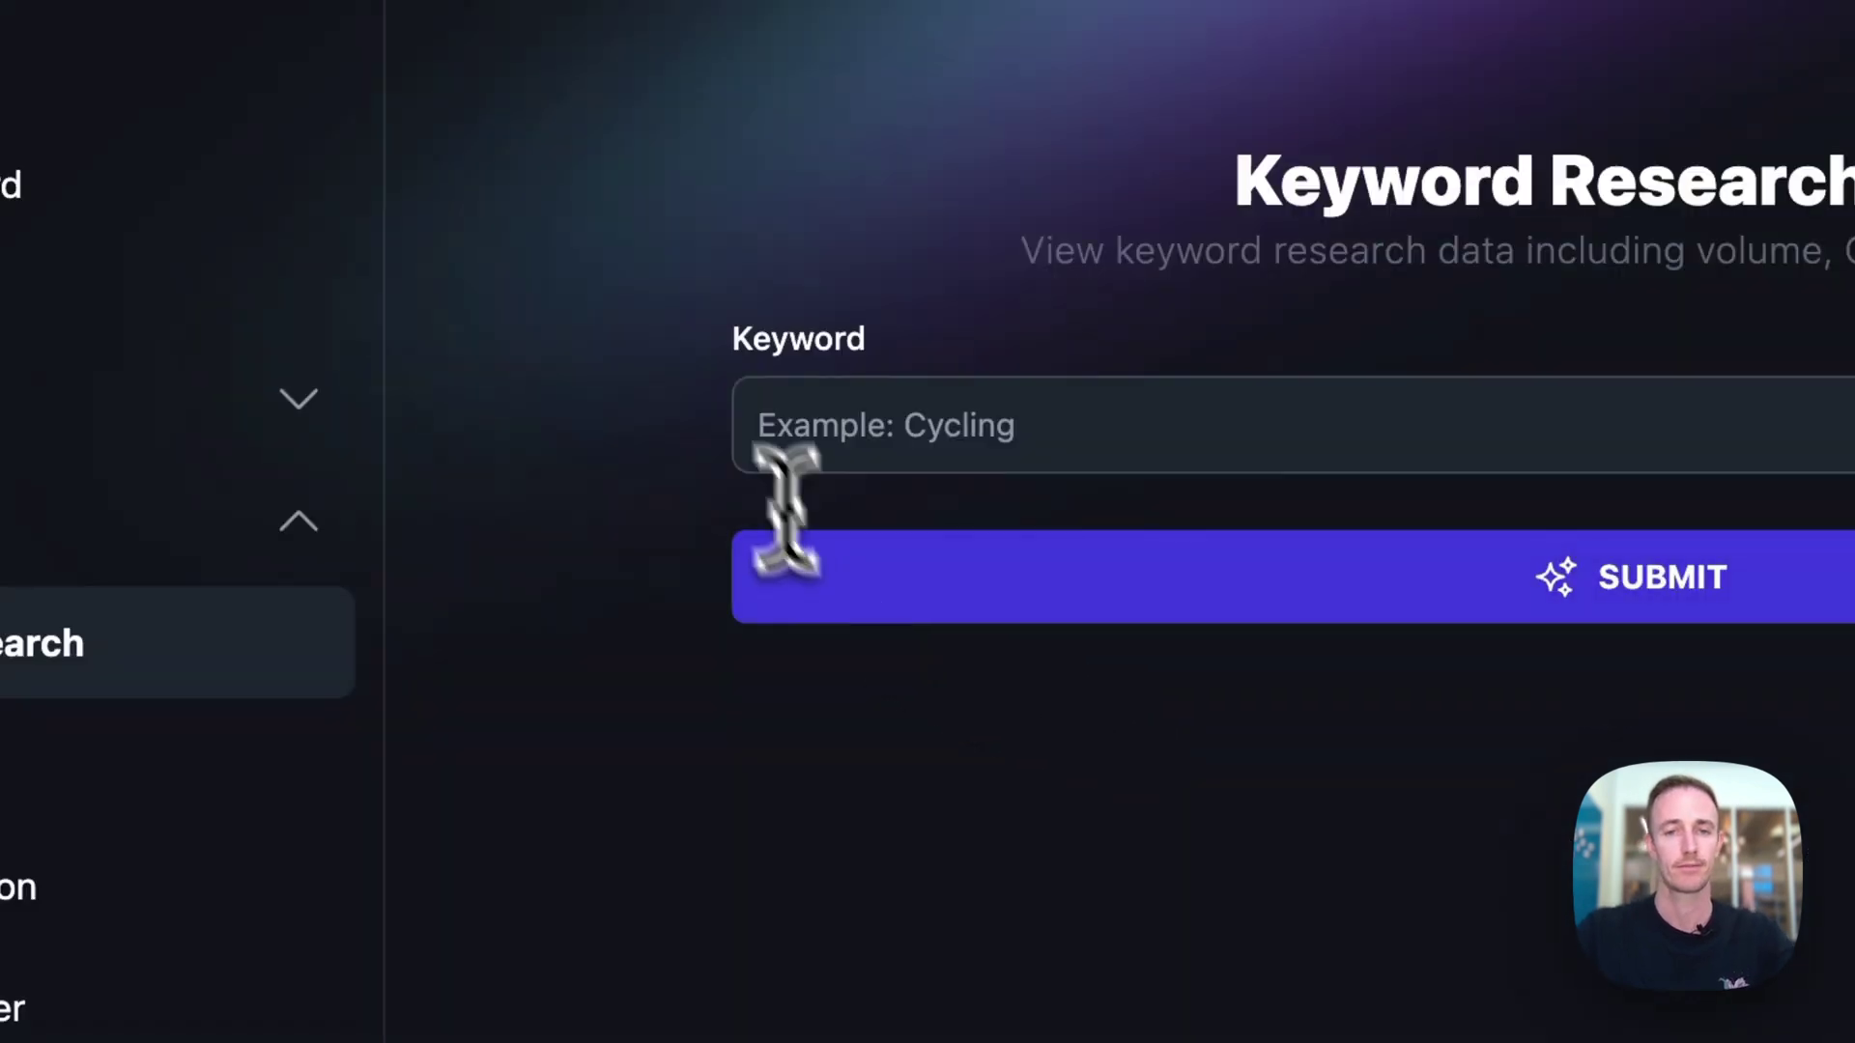
click(784, 464)
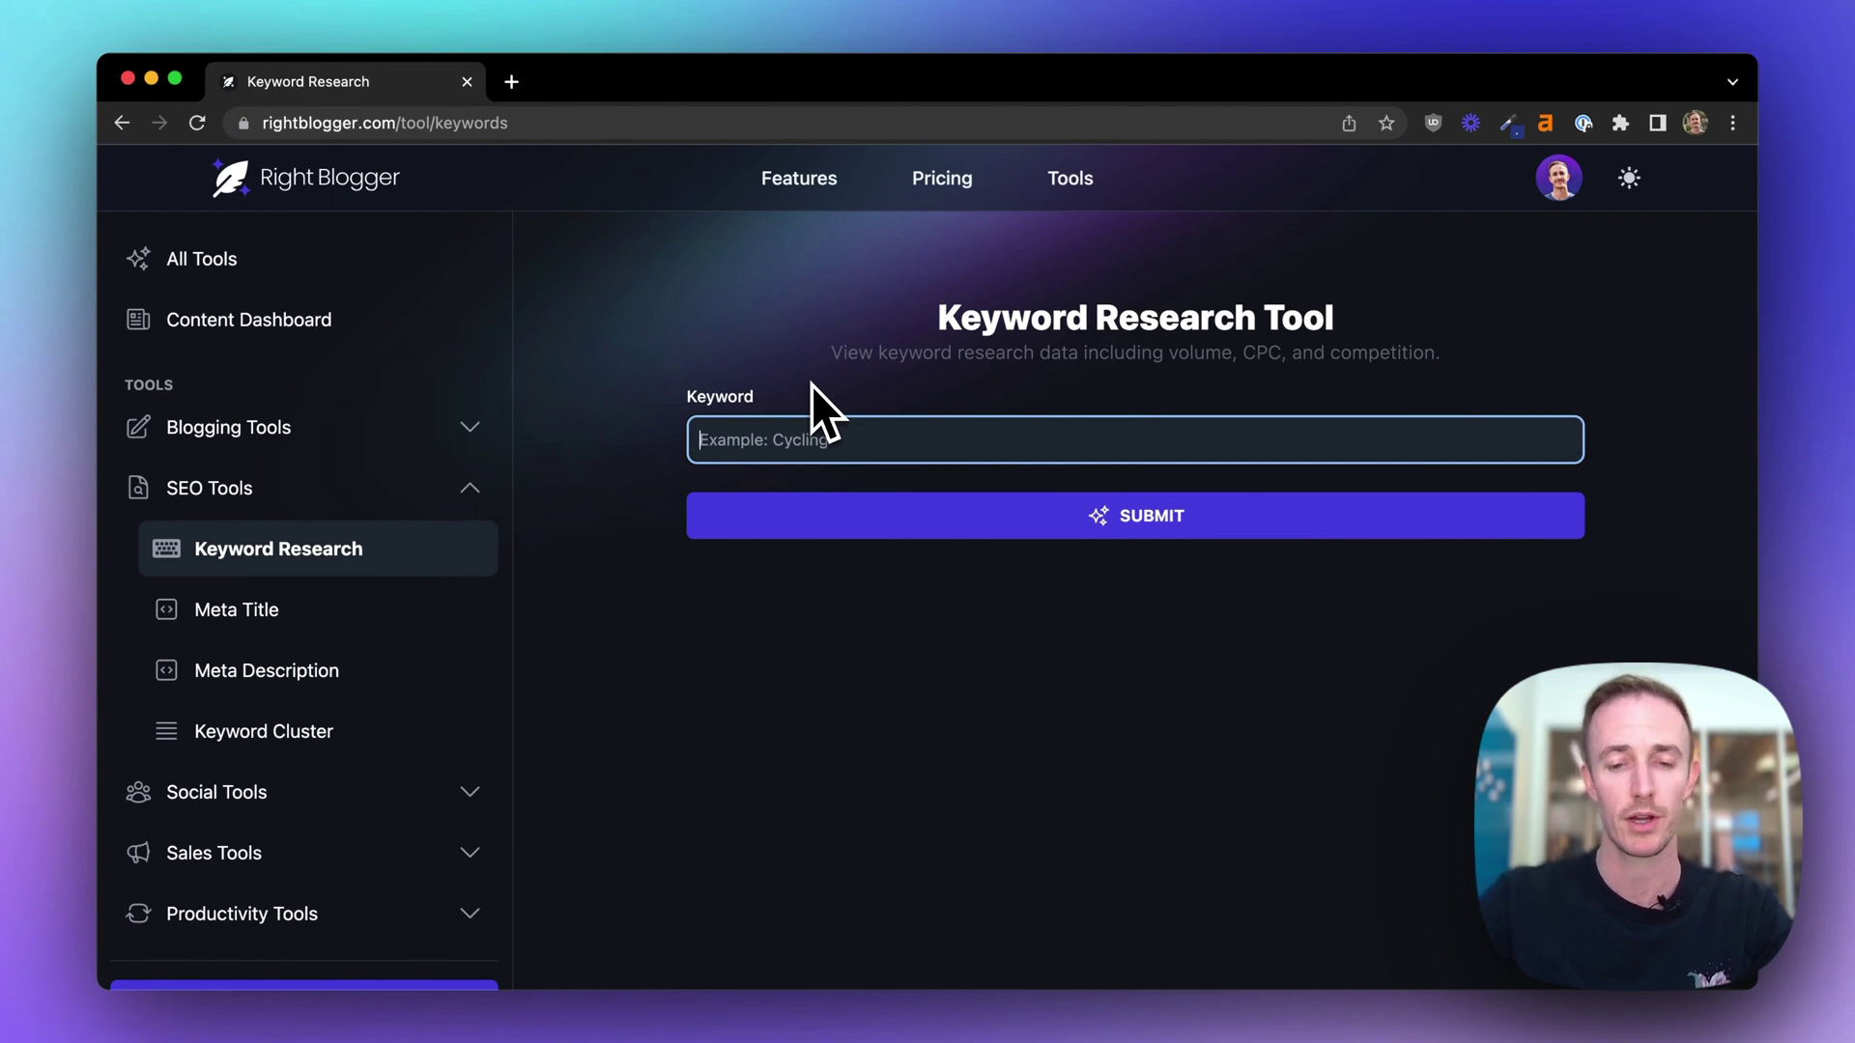
text(what)
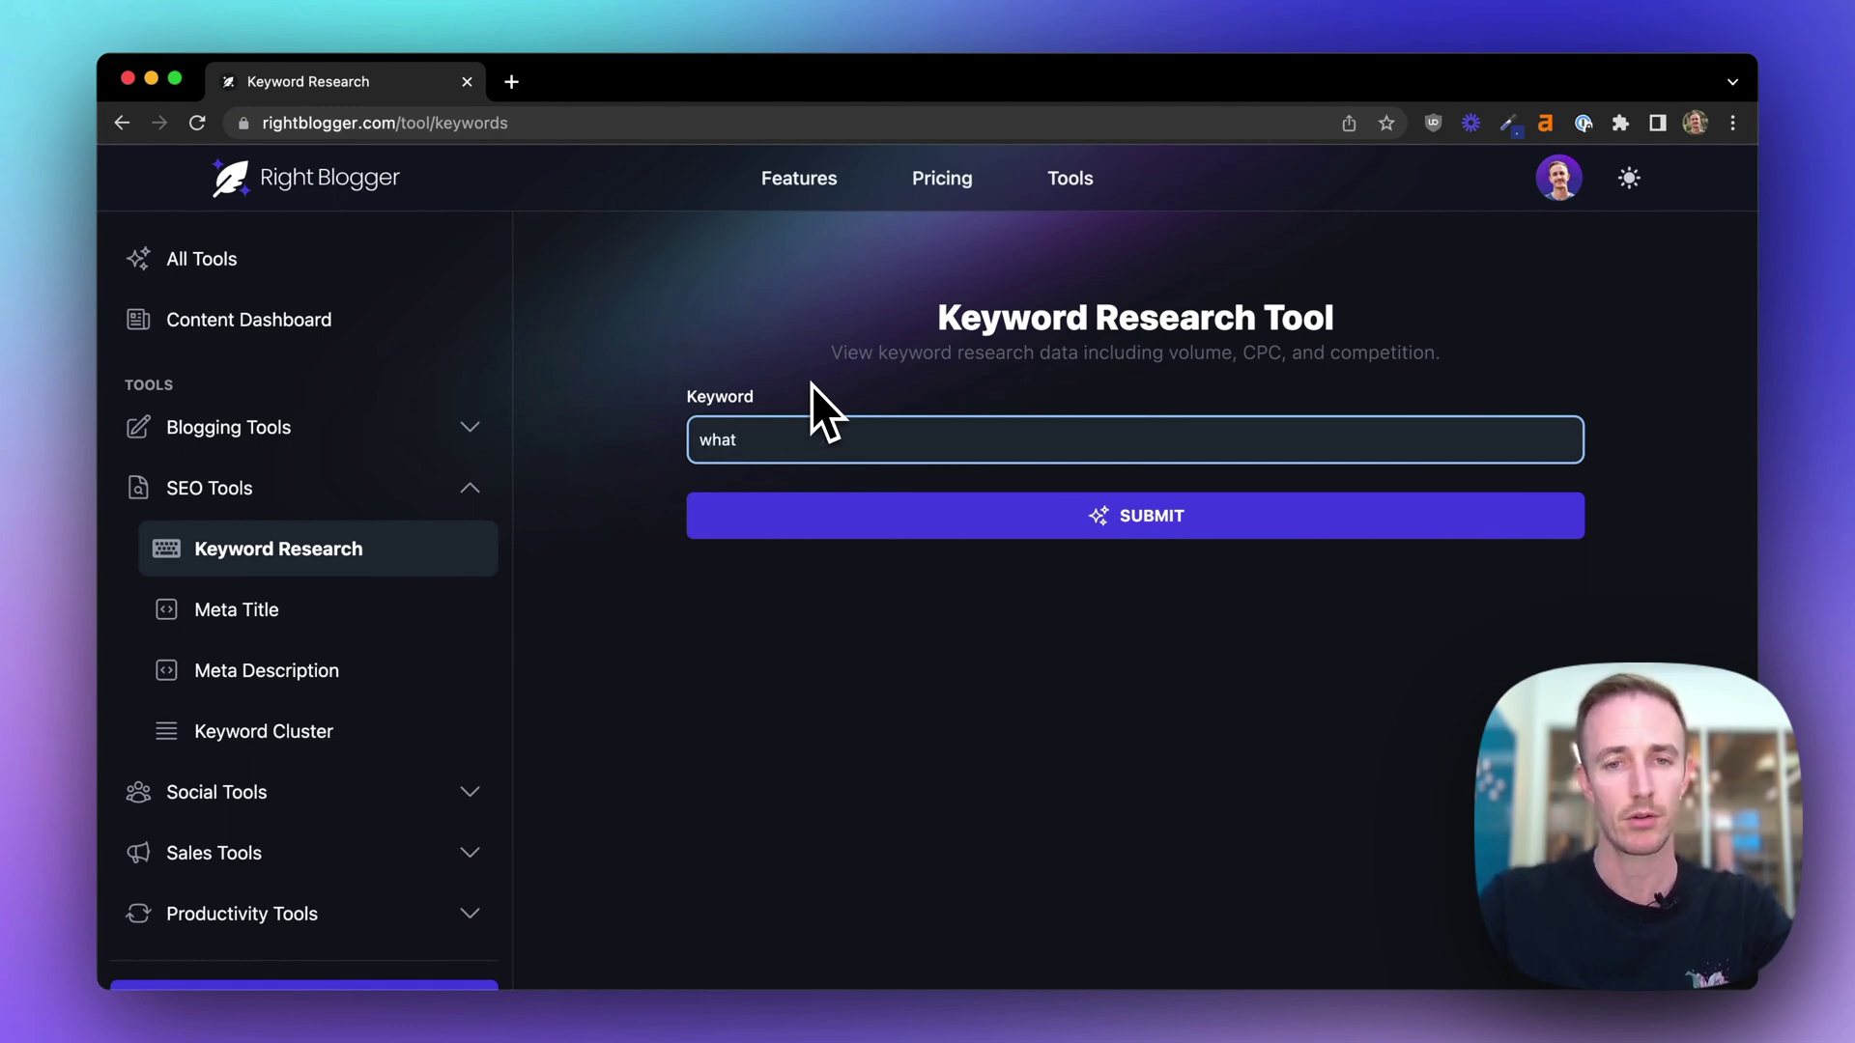
key(super+a)
text(blogger)
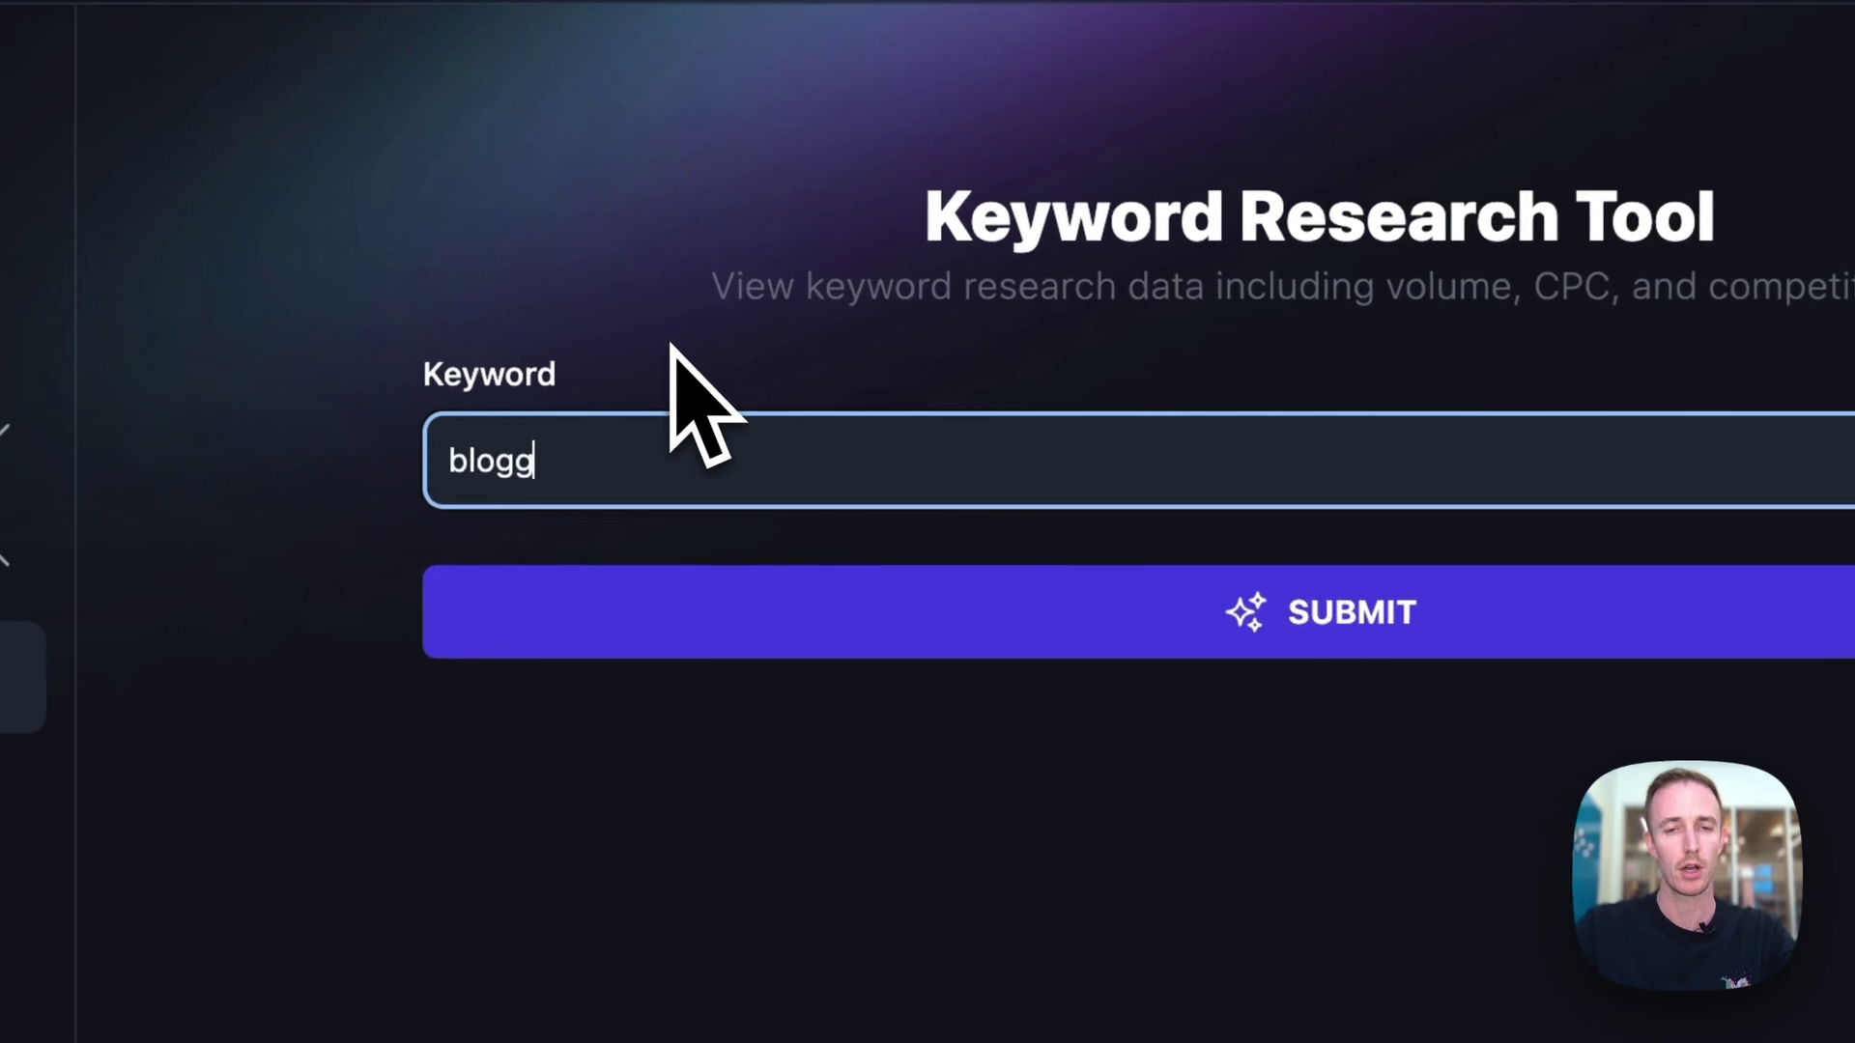
click(1062, 609)
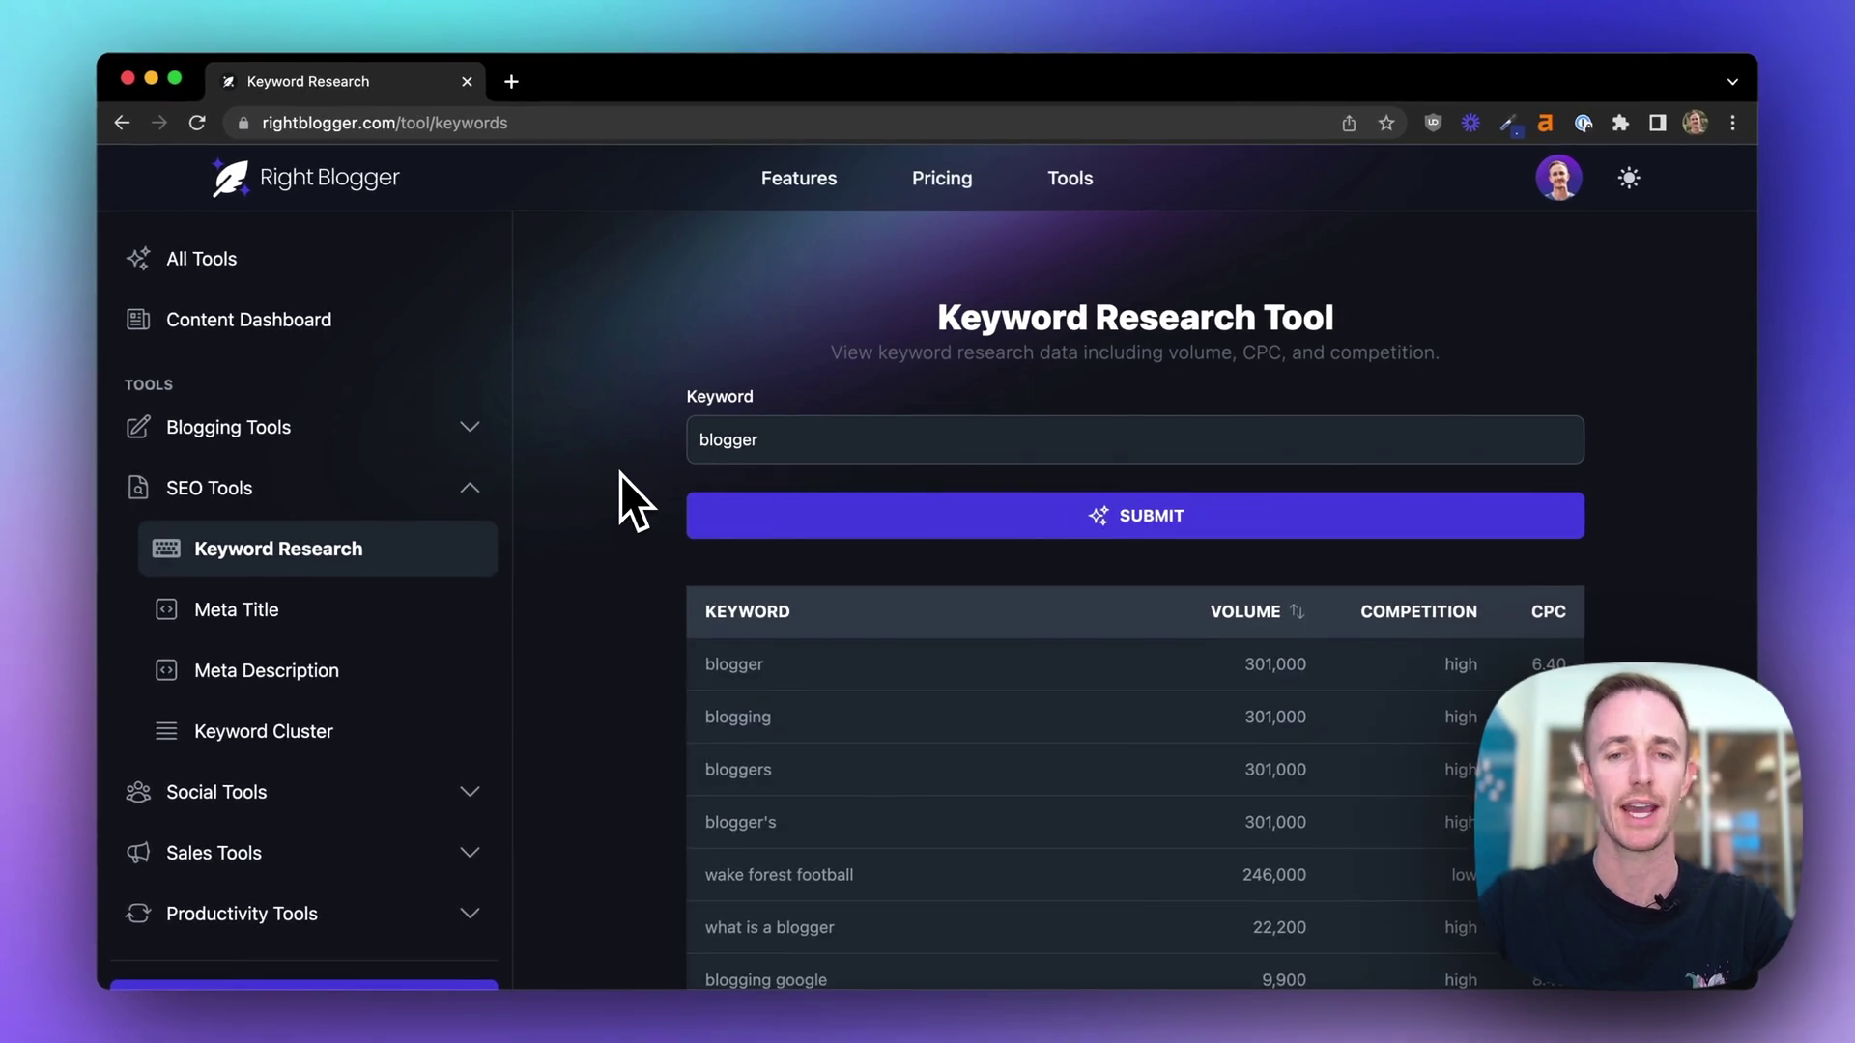
Sort the blogger keyword results by search volume, highest first.
scroll(621, 474, down, 3)
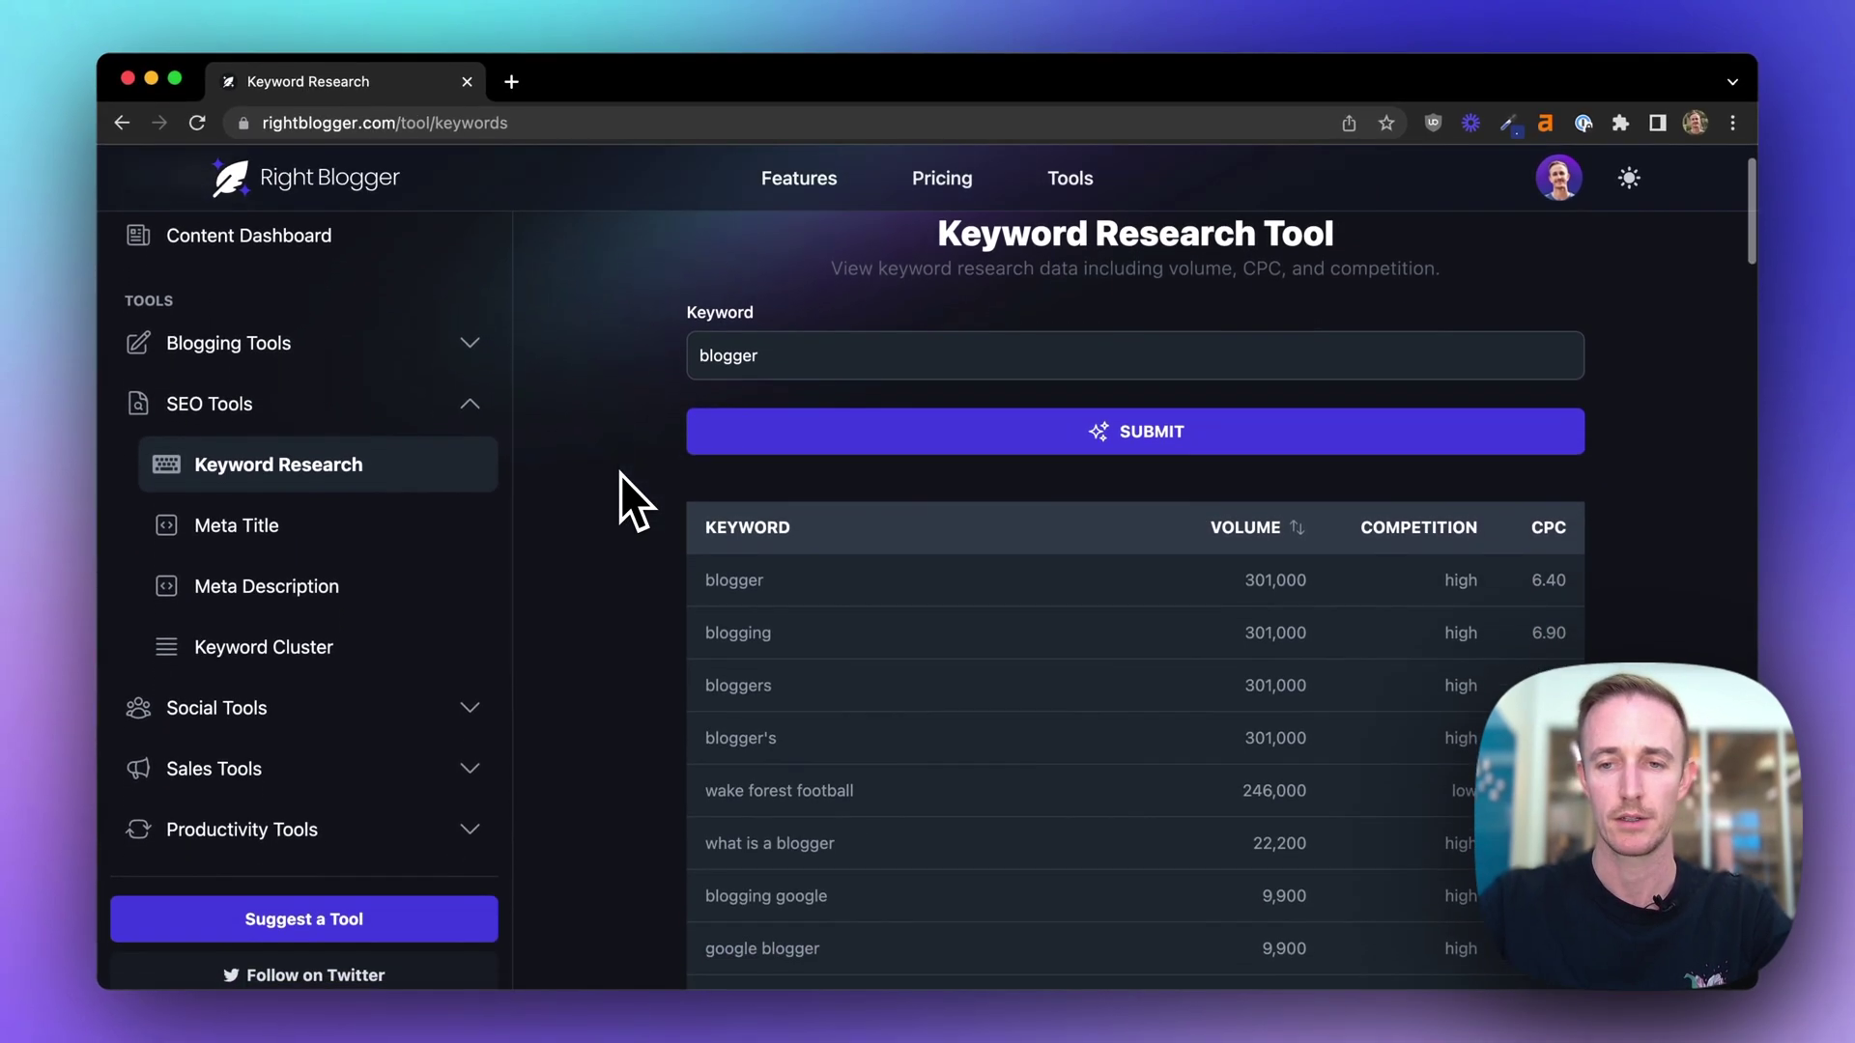
scroll(621, 473, down, 2)
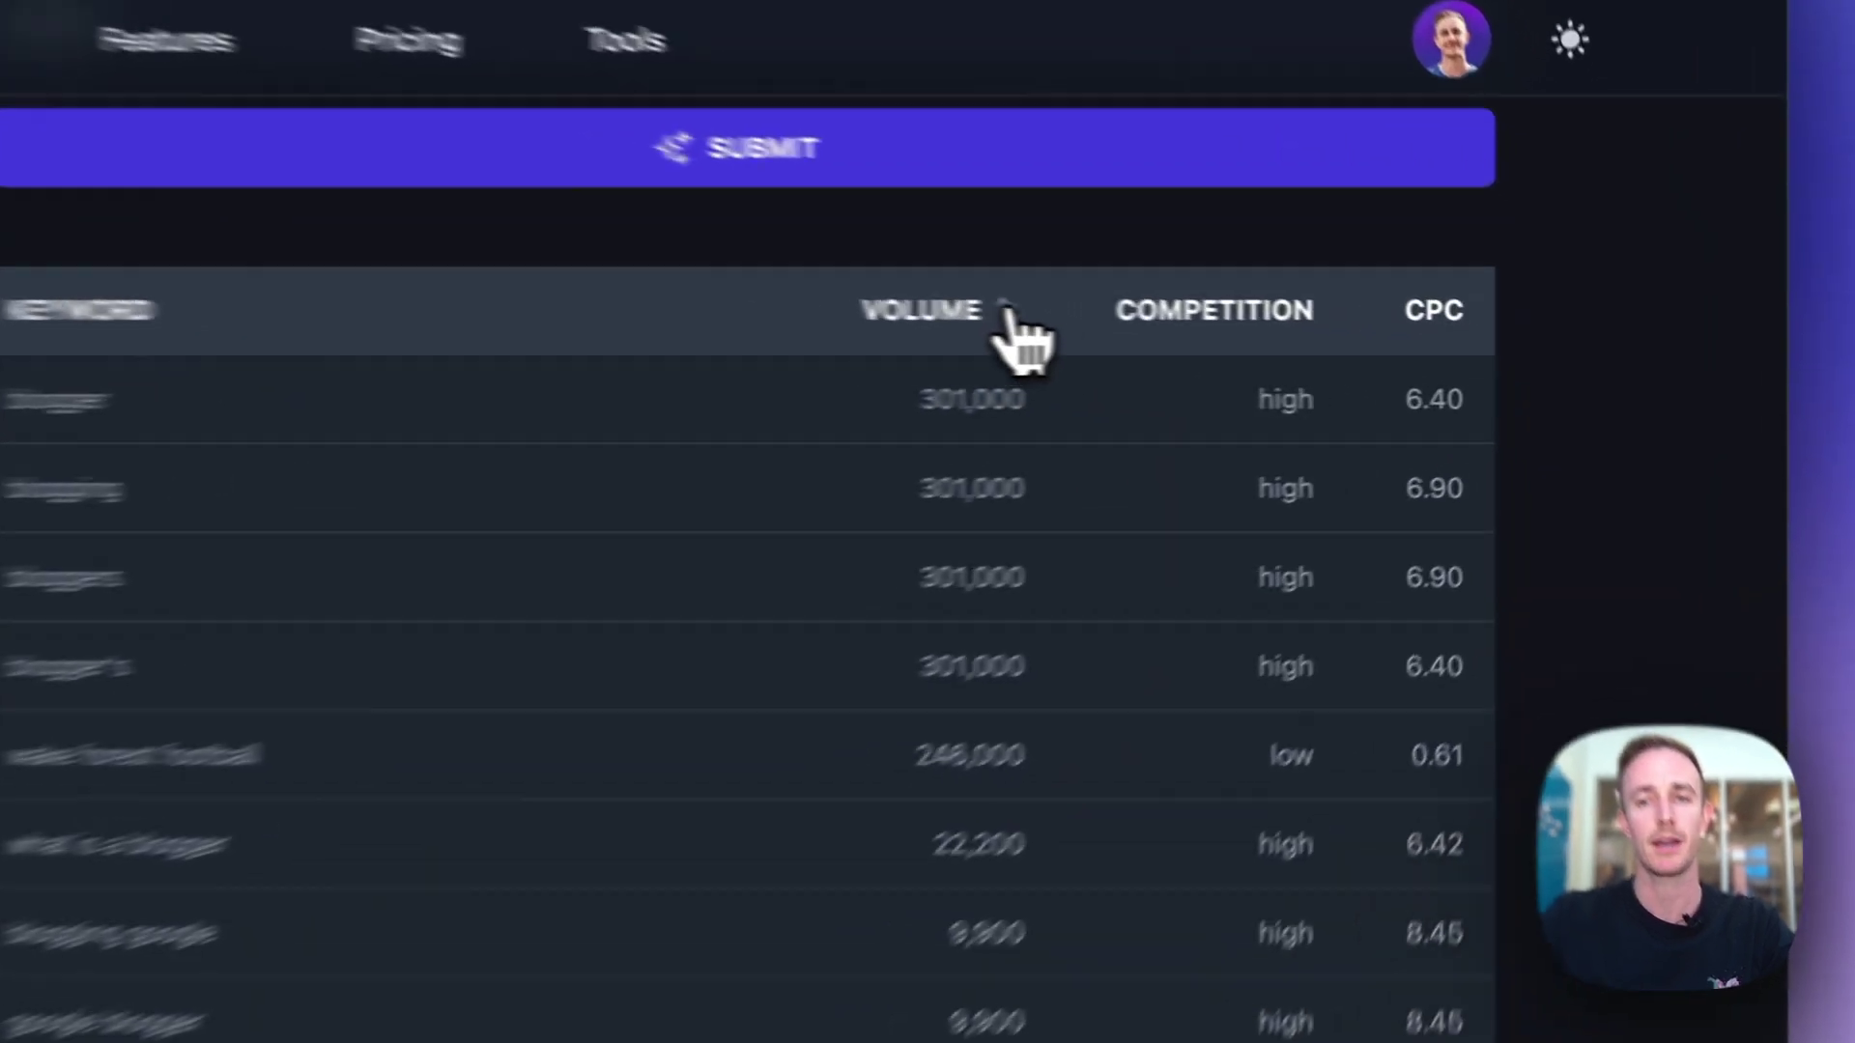
click(1296, 338)
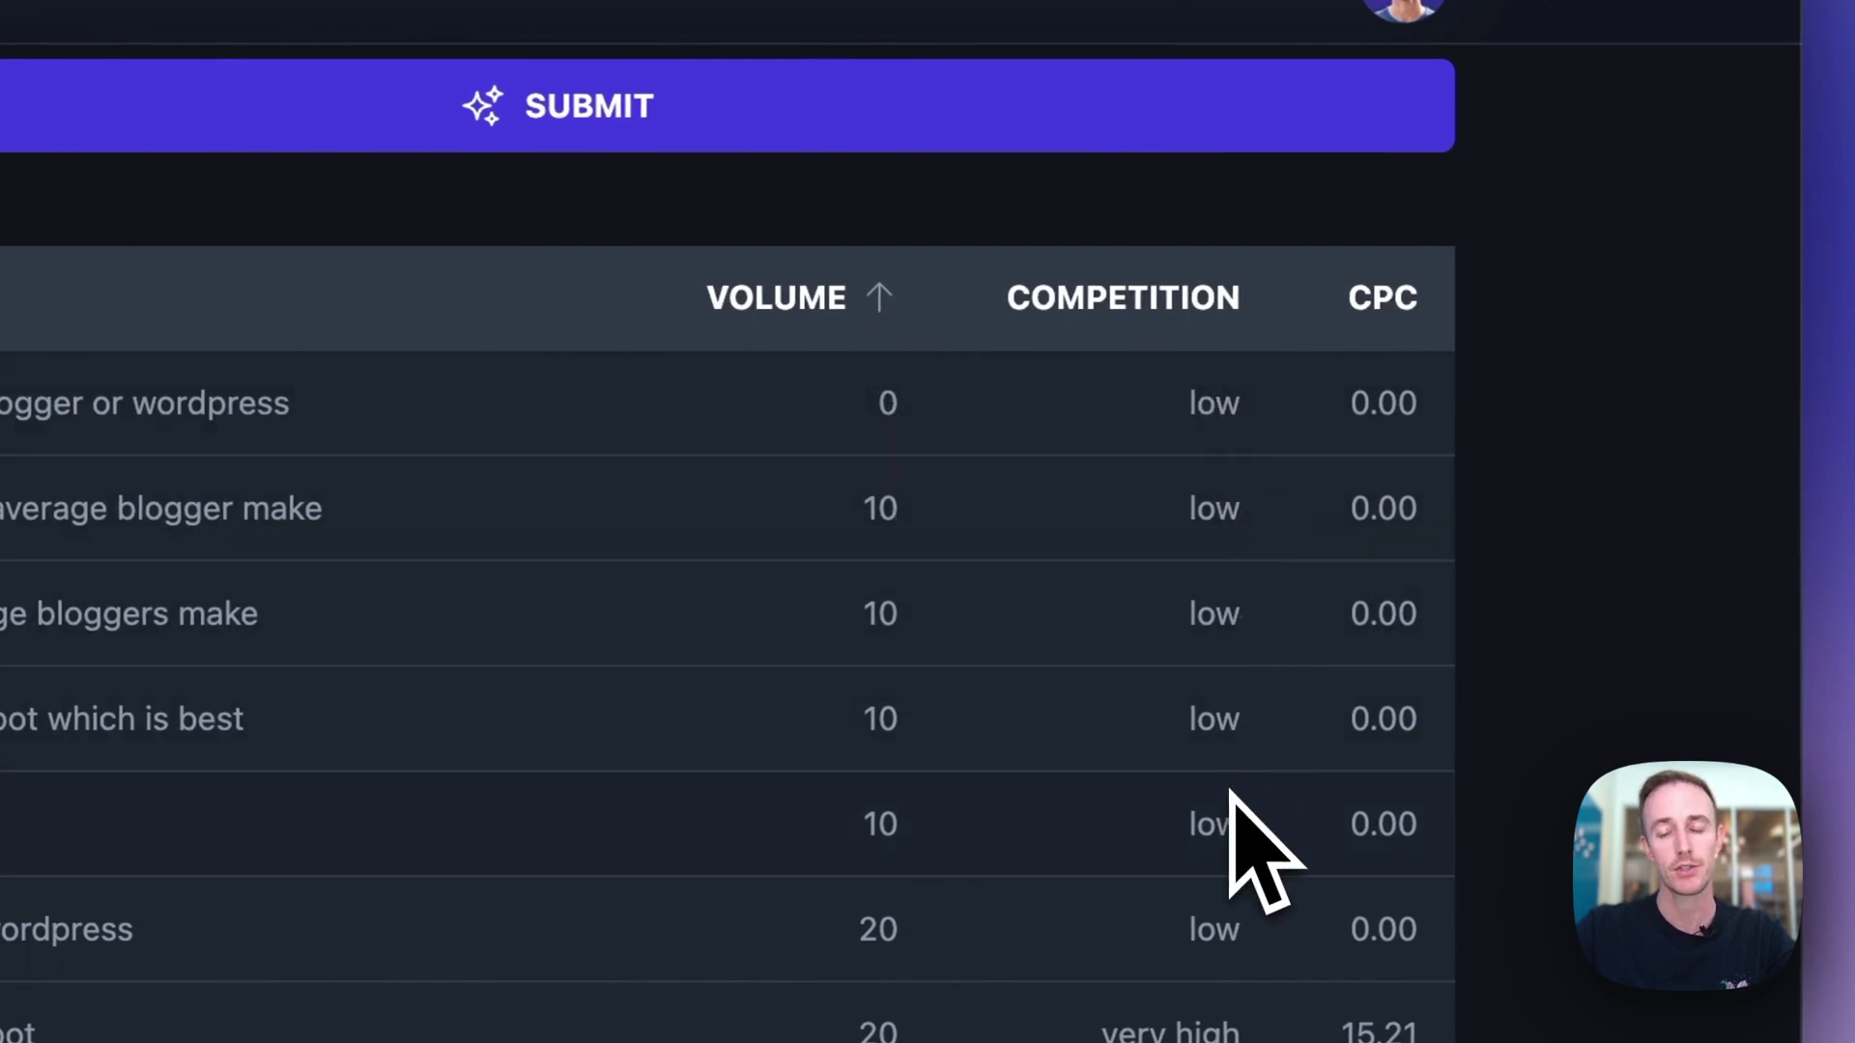
click(879, 294)
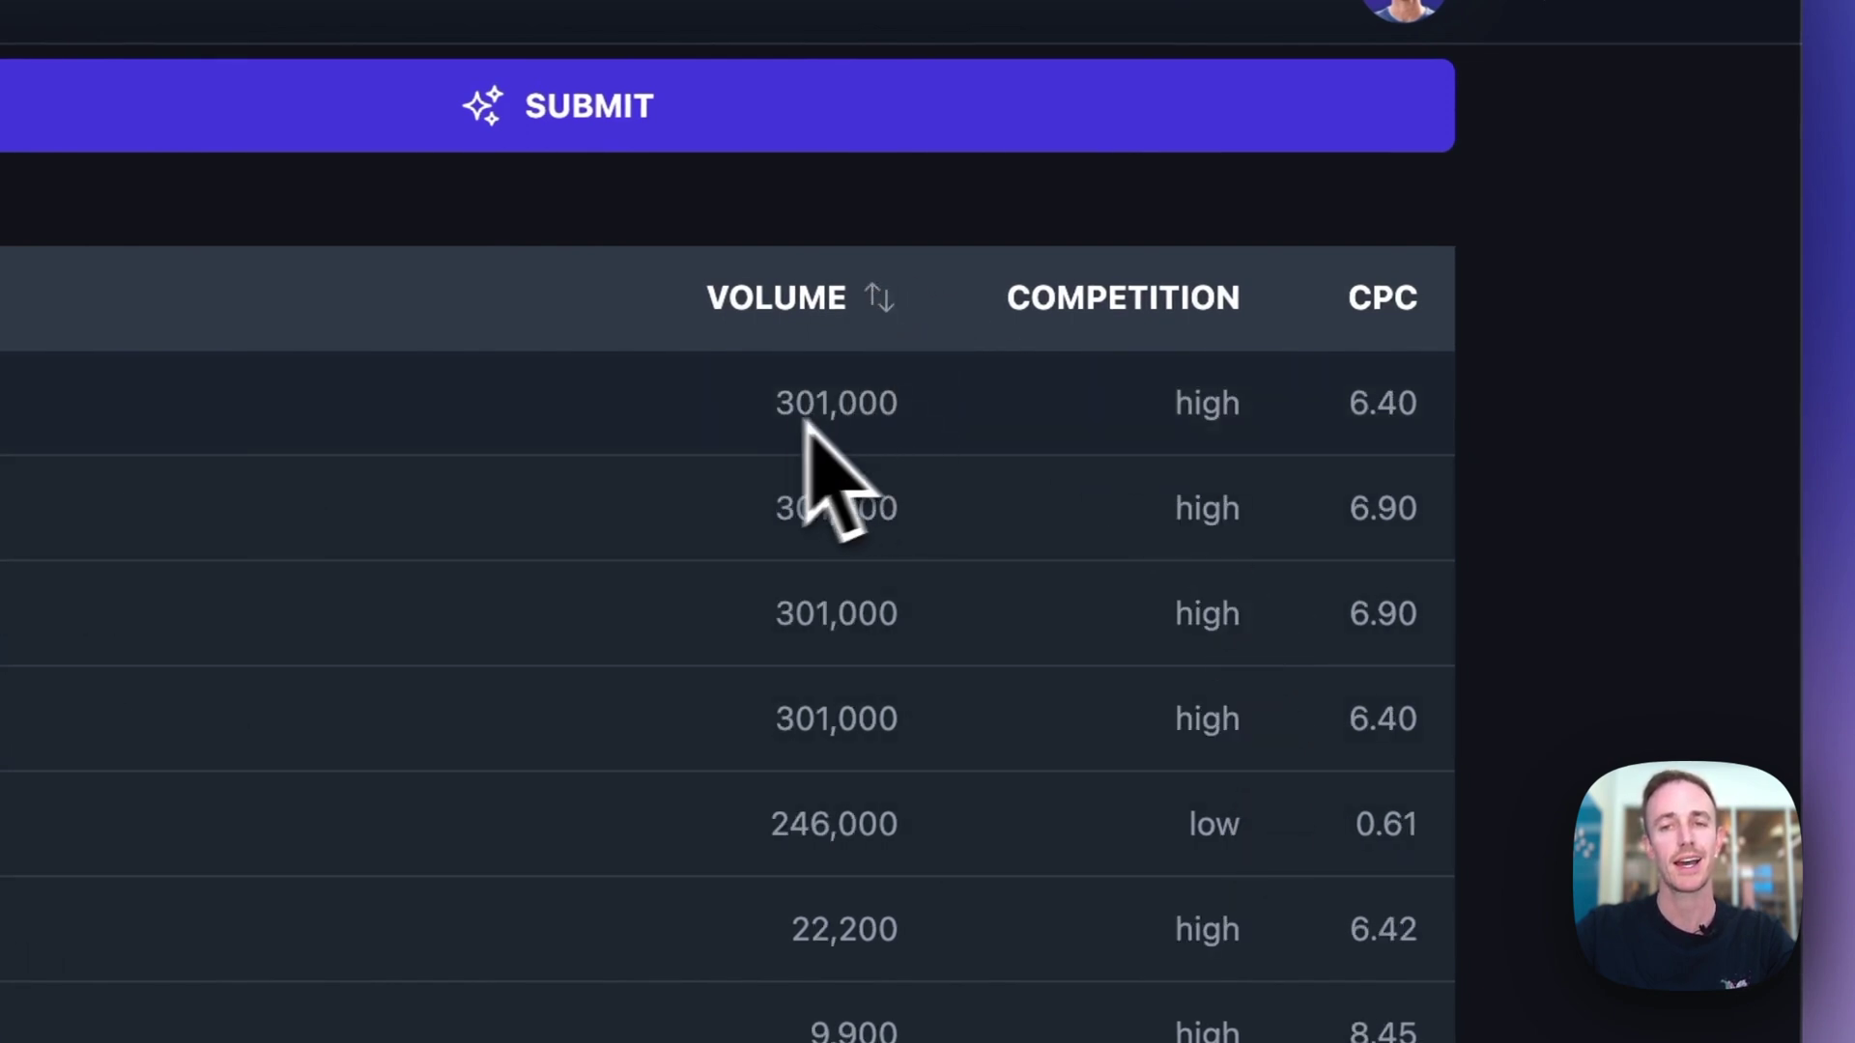
Copy the related keyword 'what is a blogger' (volume 22,200) from the results.
scroll(921, 614, down, 5)
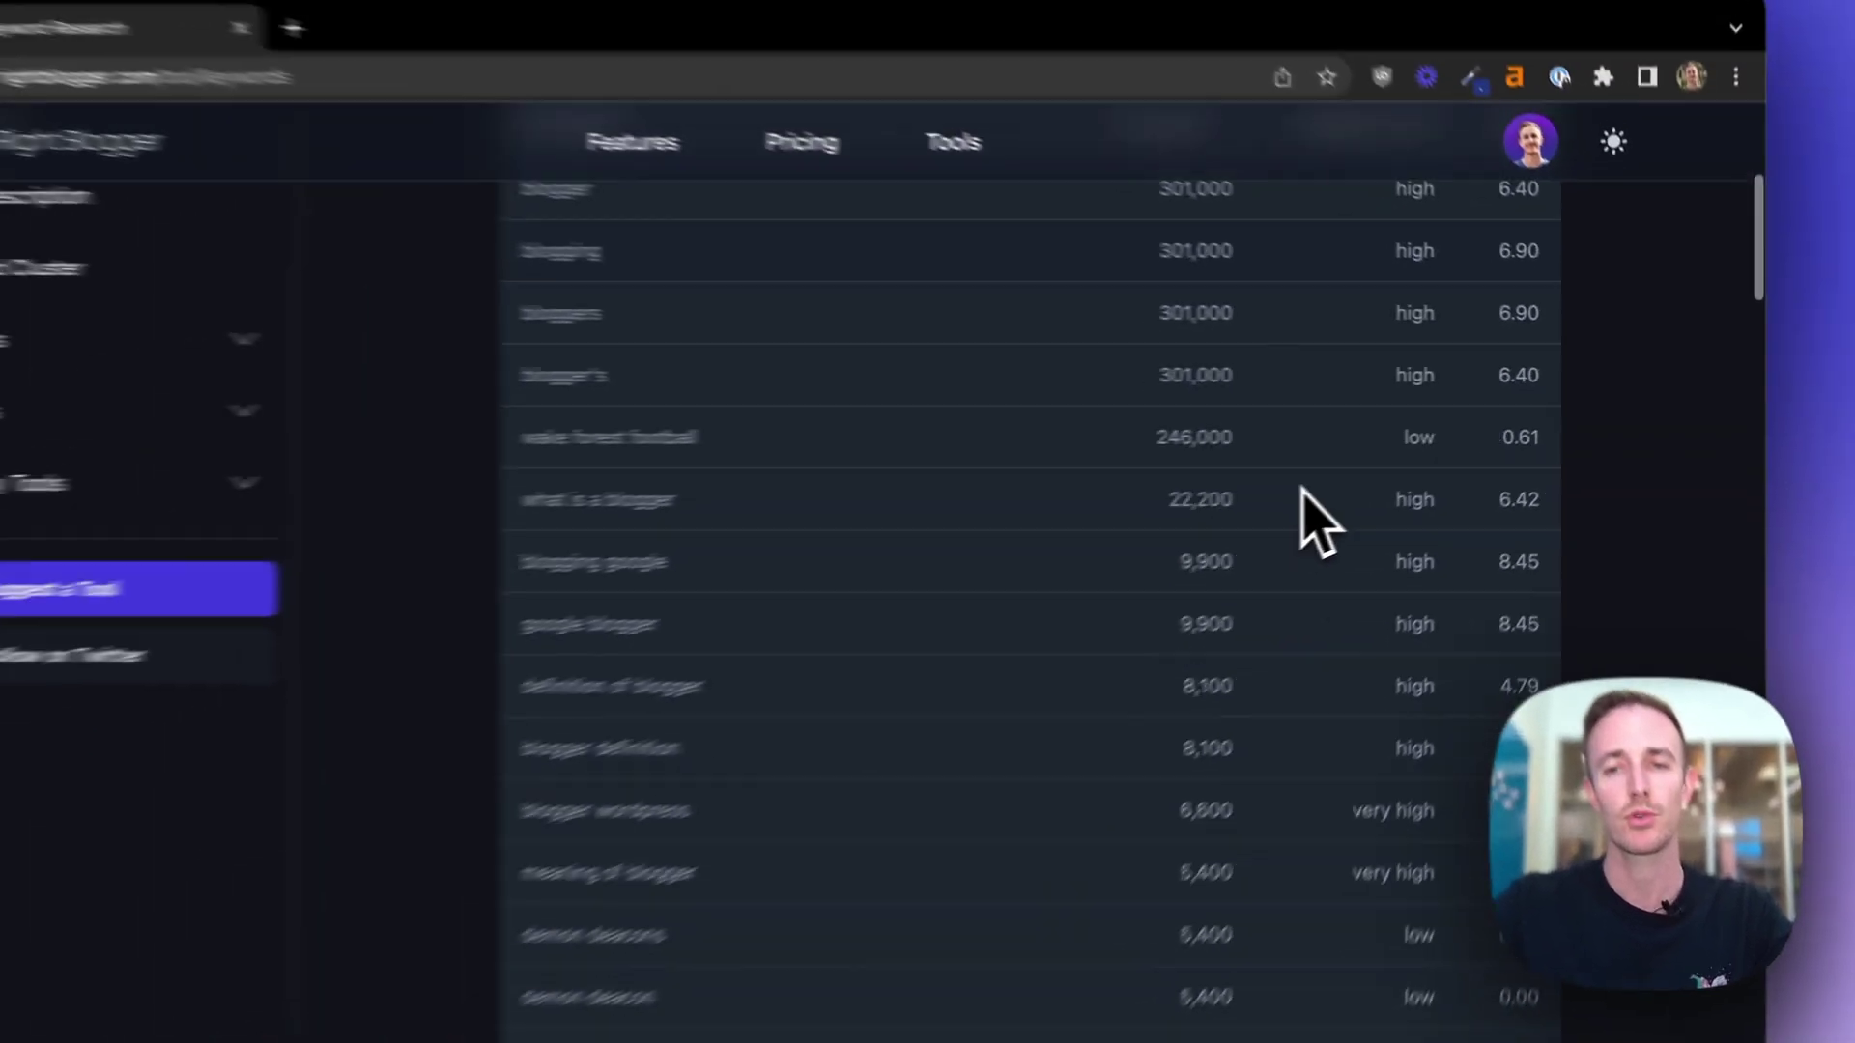
scroll(1427, 539, down, 2)
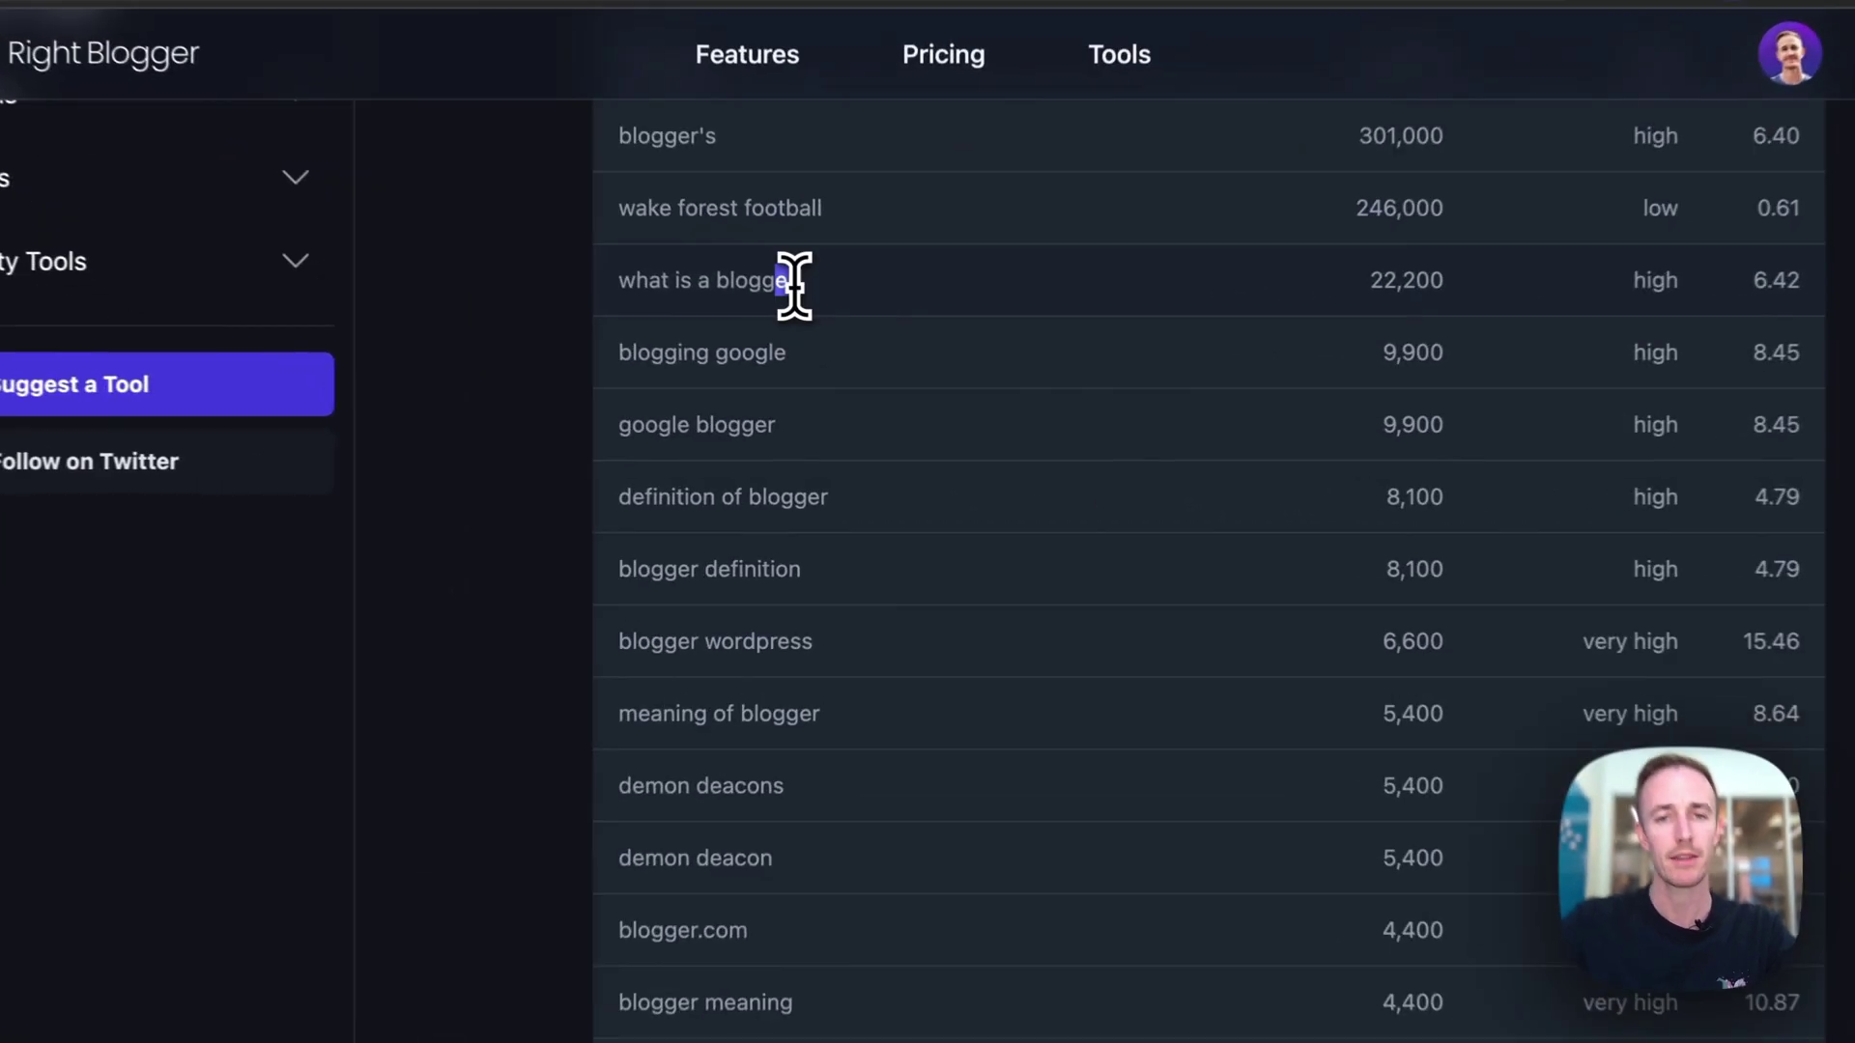
drag(835, 348, 728, 358)
drag(640, 292, 609, 285)
right_click(682, 272)
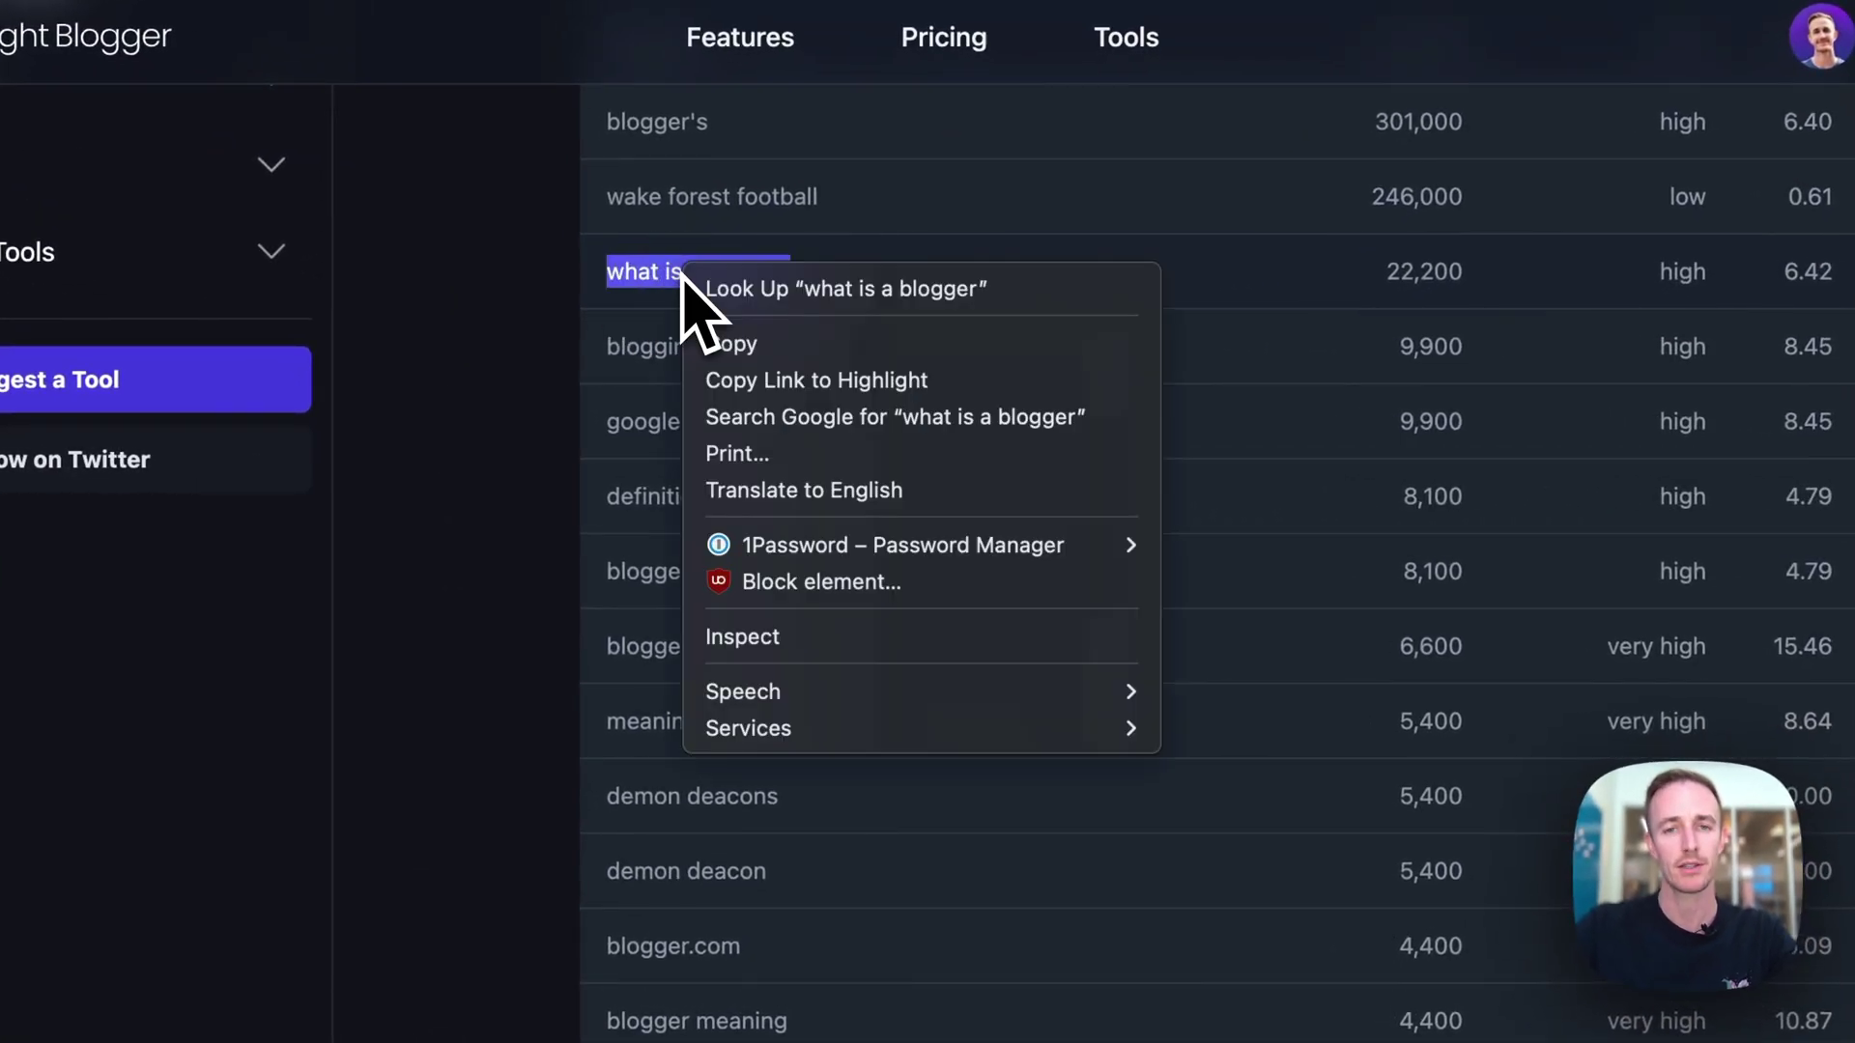
click(796, 346)
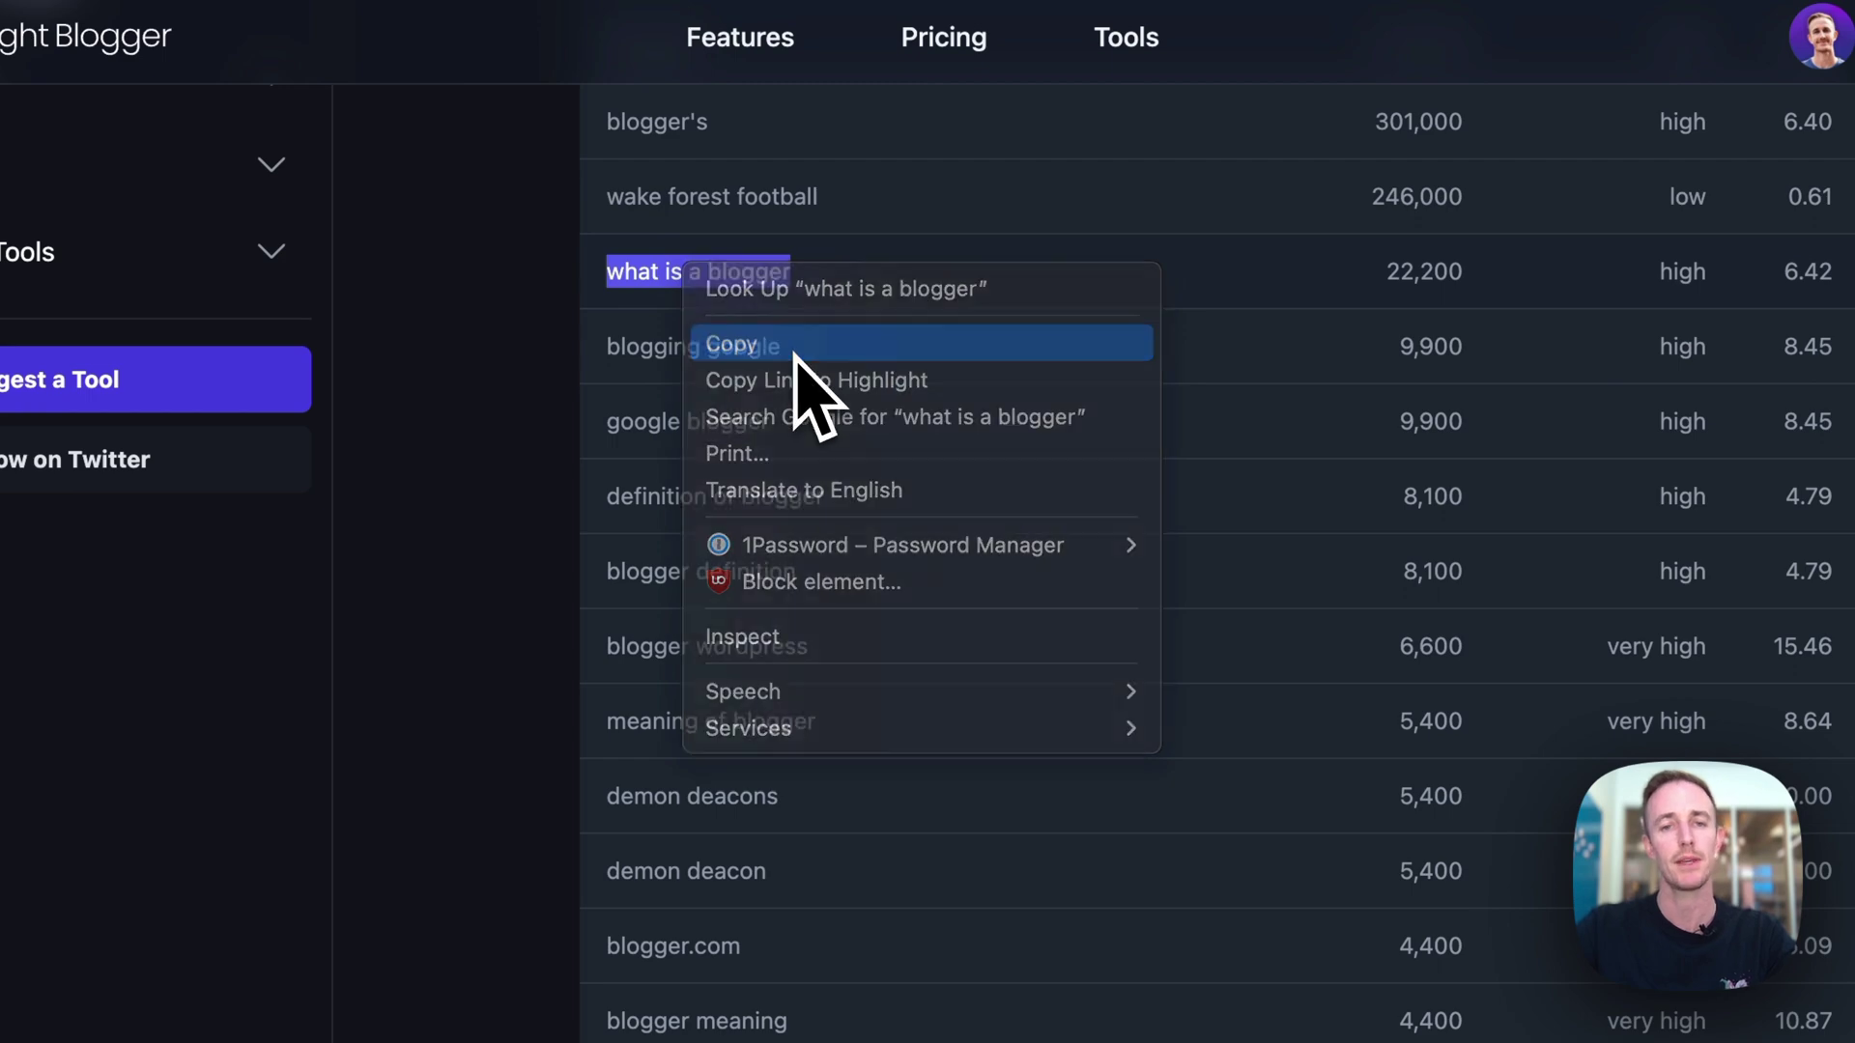
scroll(526, 425, up, 10)
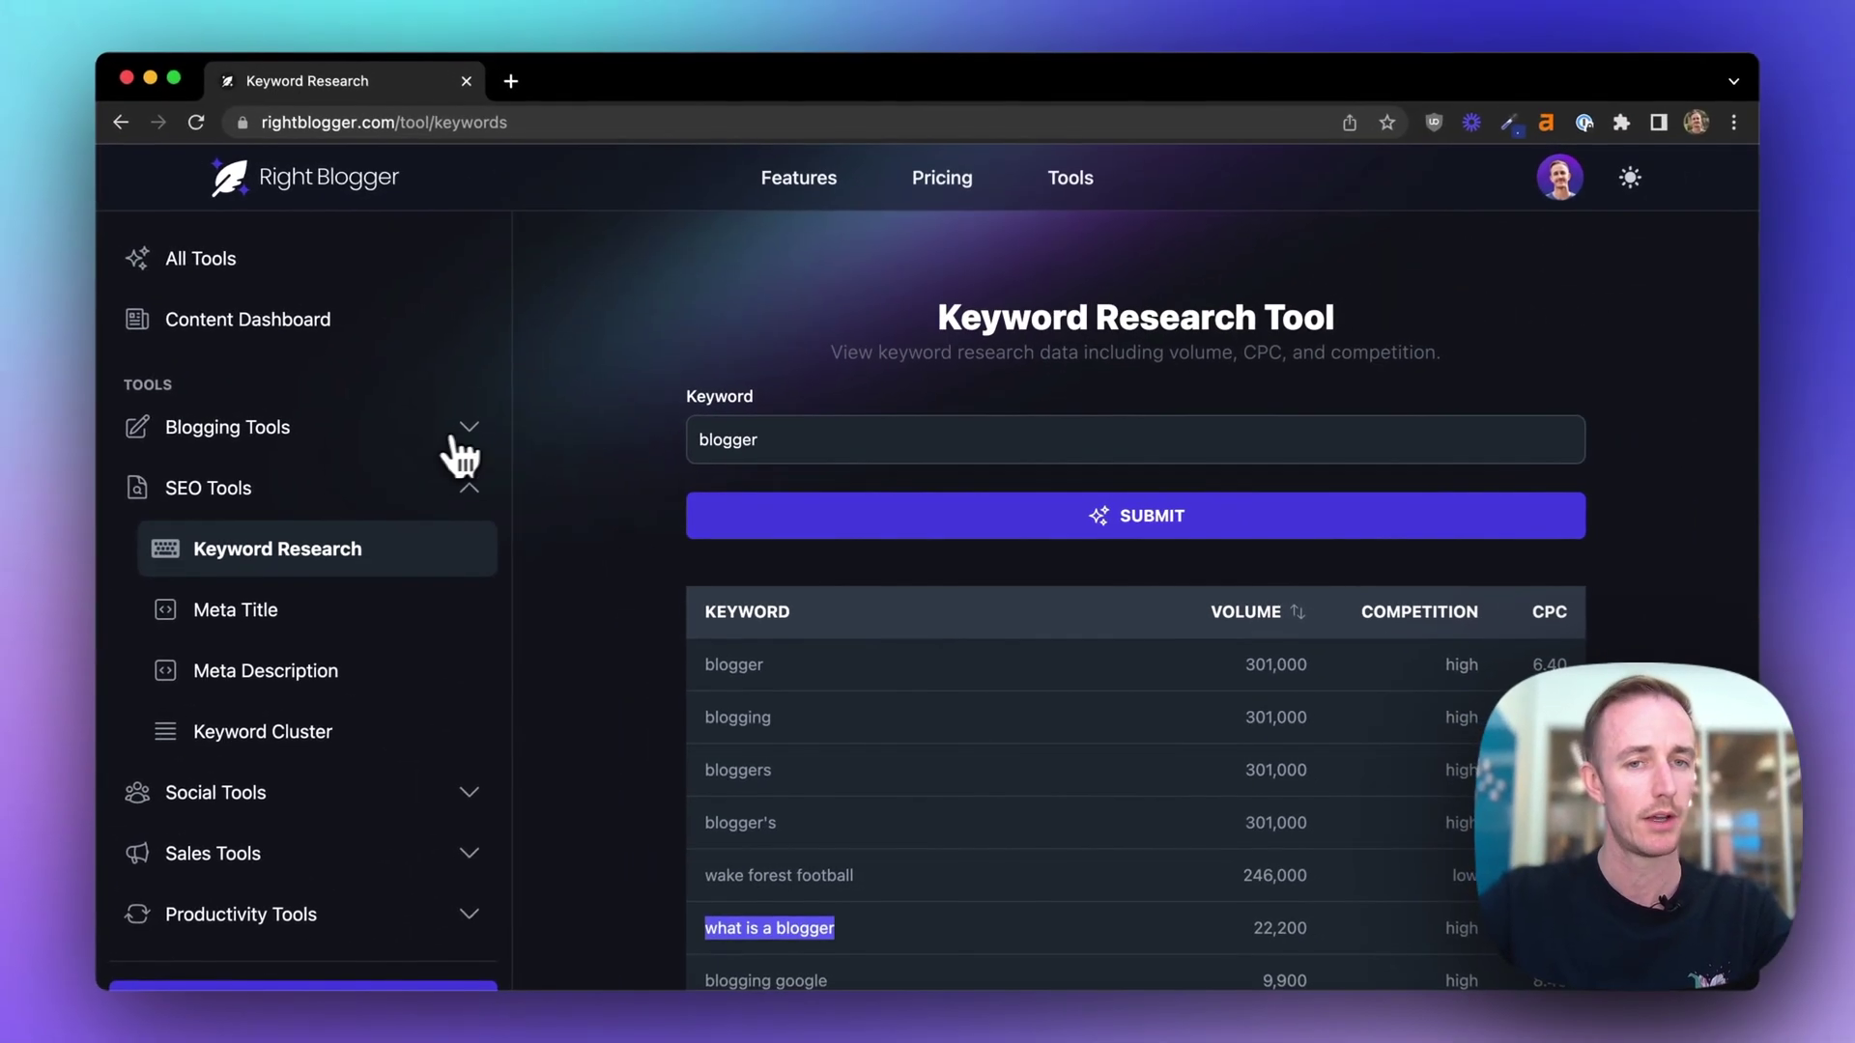
Open the Blog Post Ideas Tool and paste 'what is a blogger' as the topic.
click(272, 323)
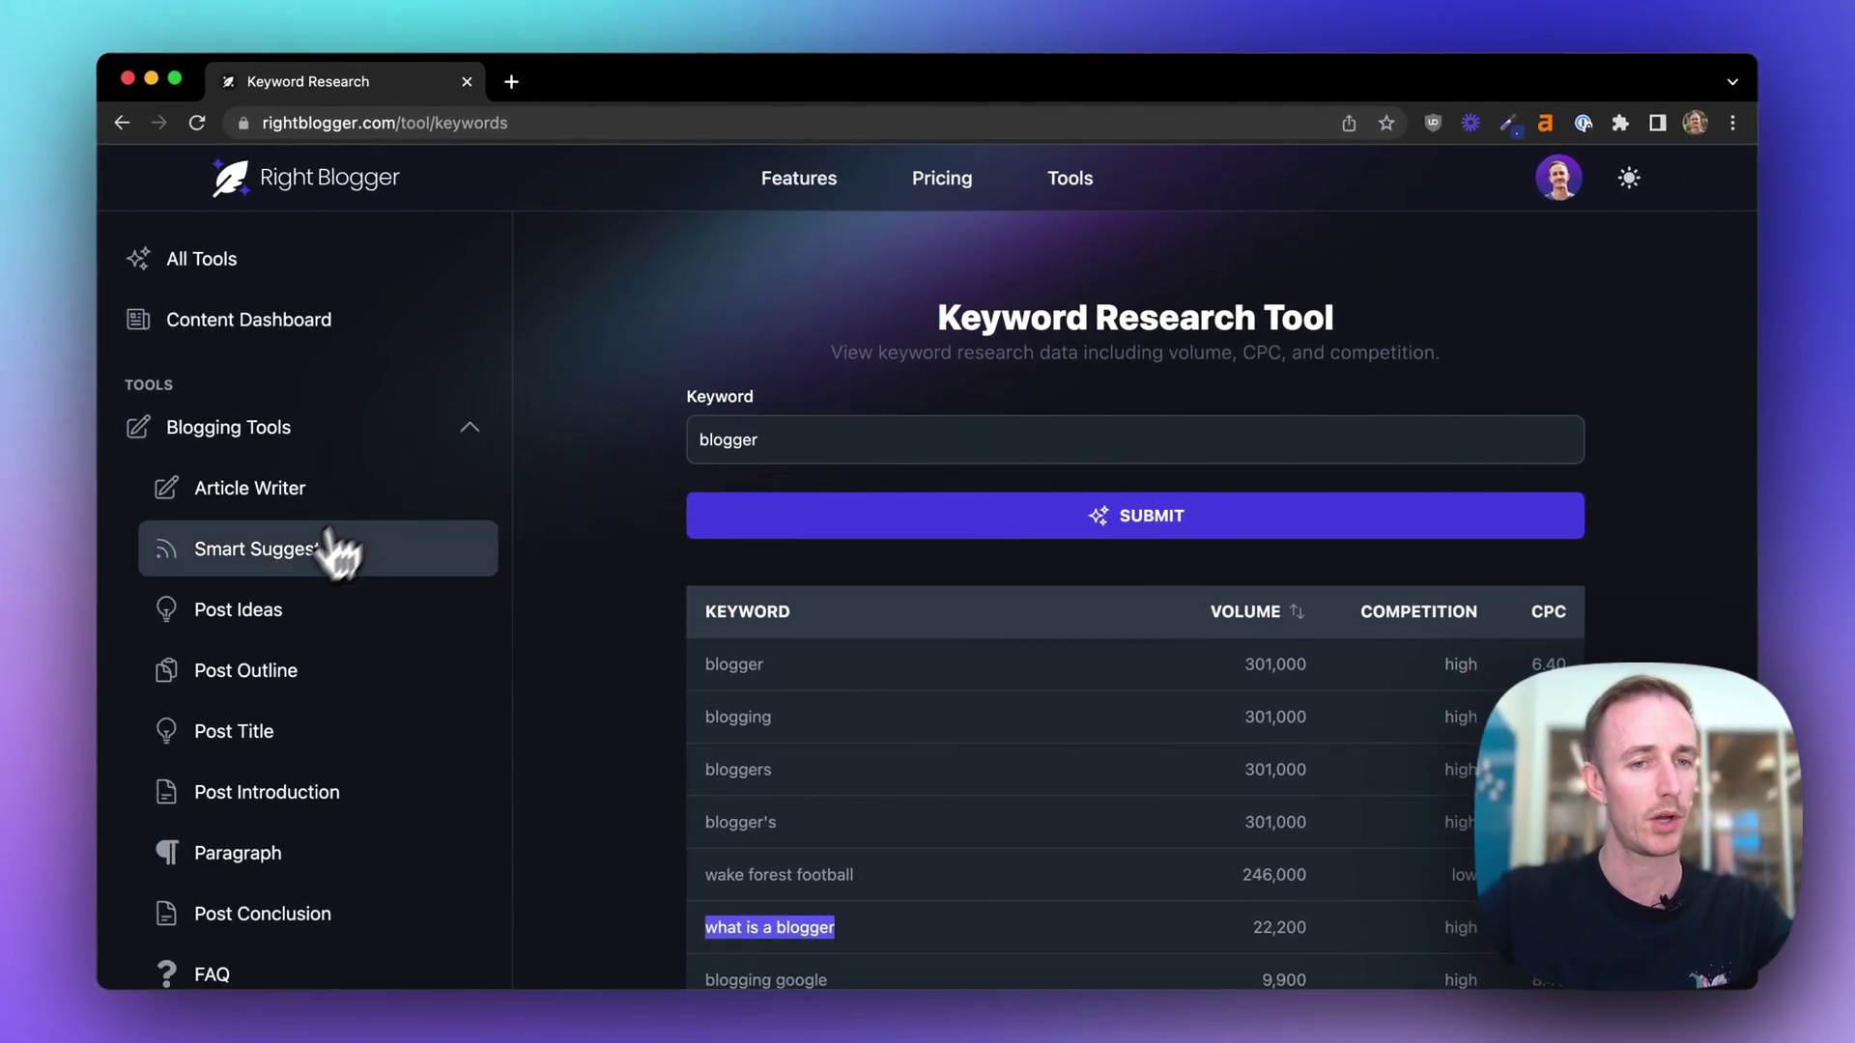
click(290, 614)
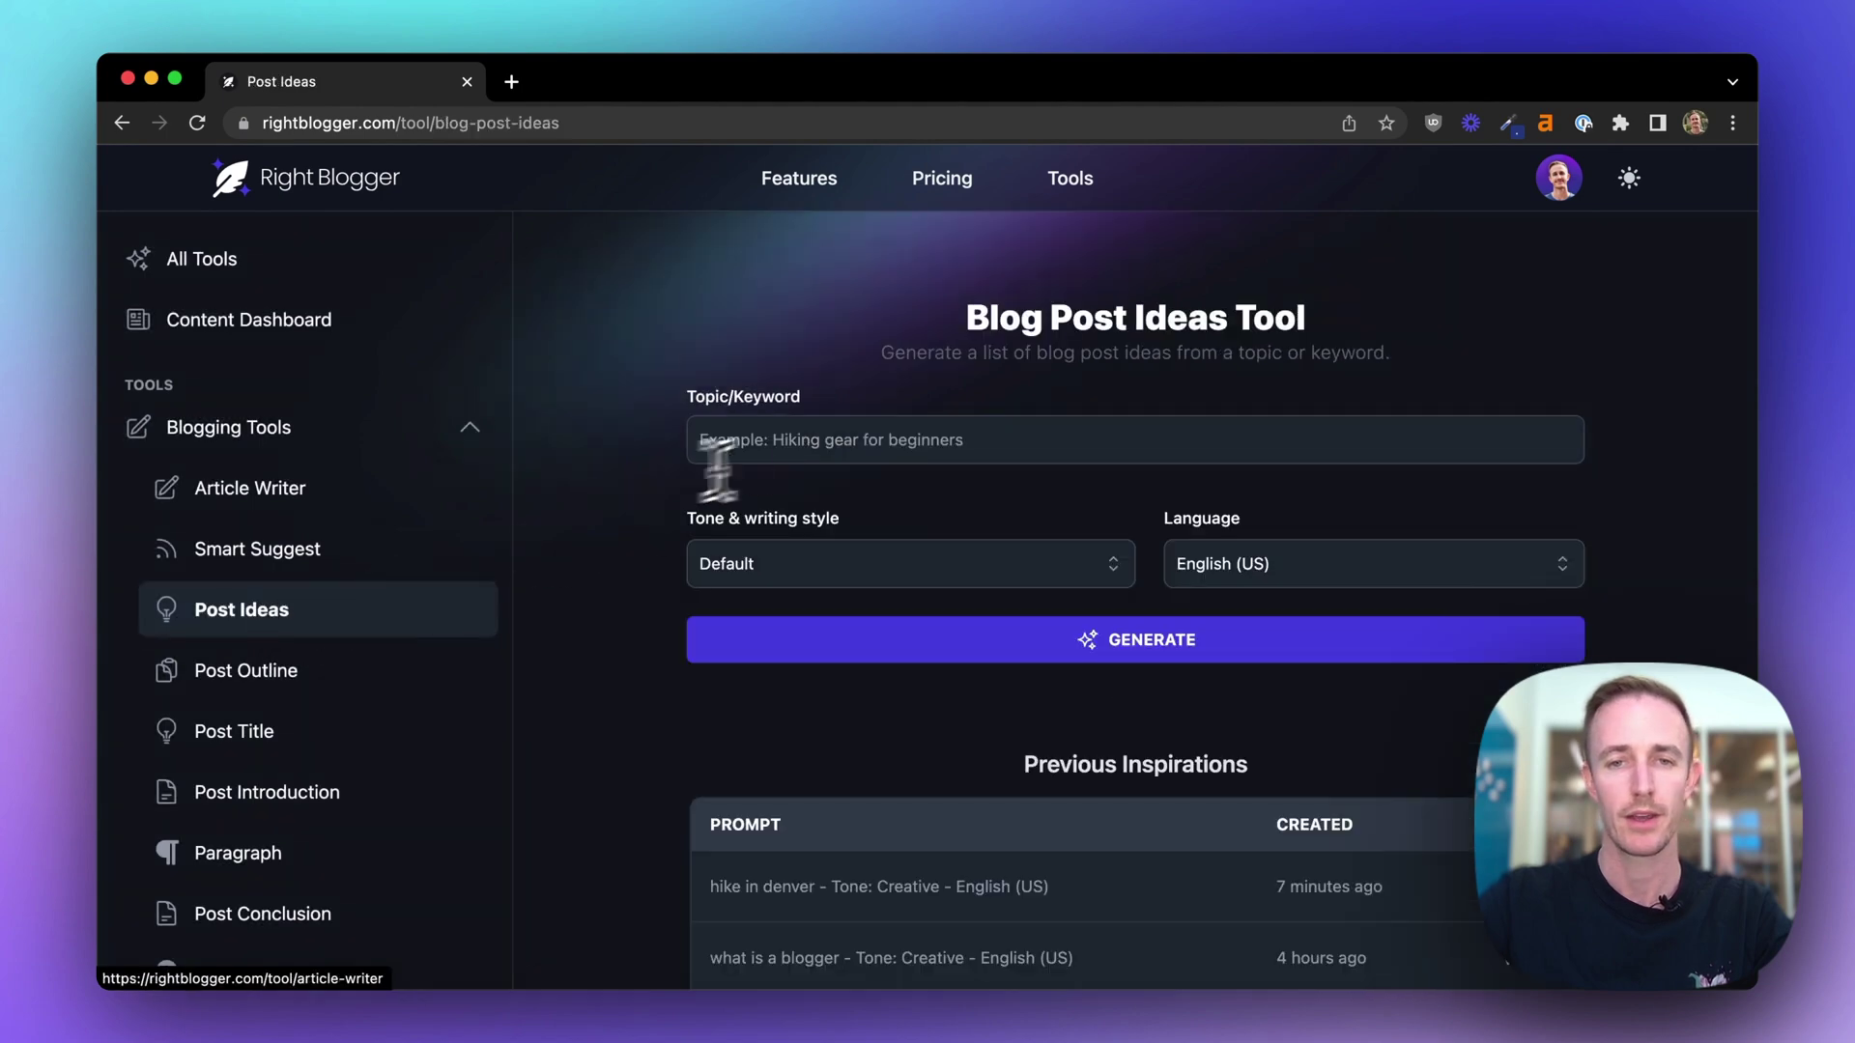
click(720, 440)
right_click(821, 449)
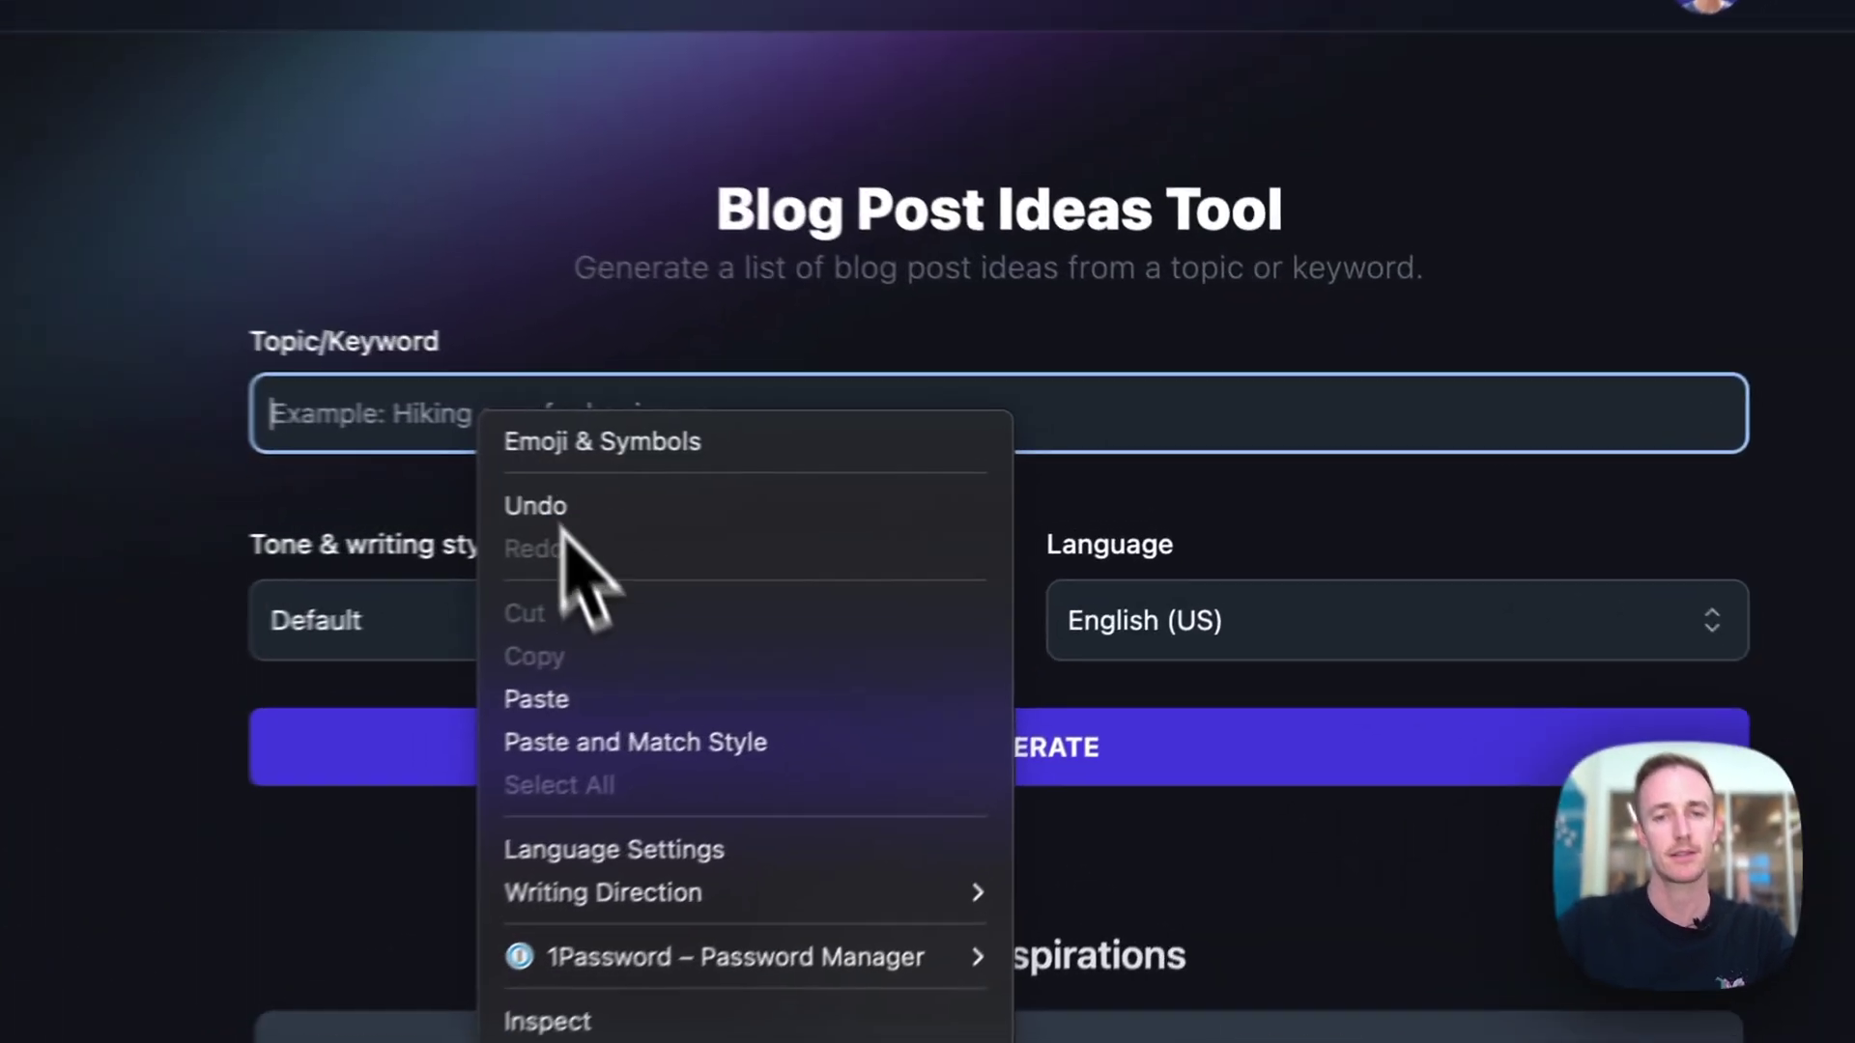
click(894, 611)
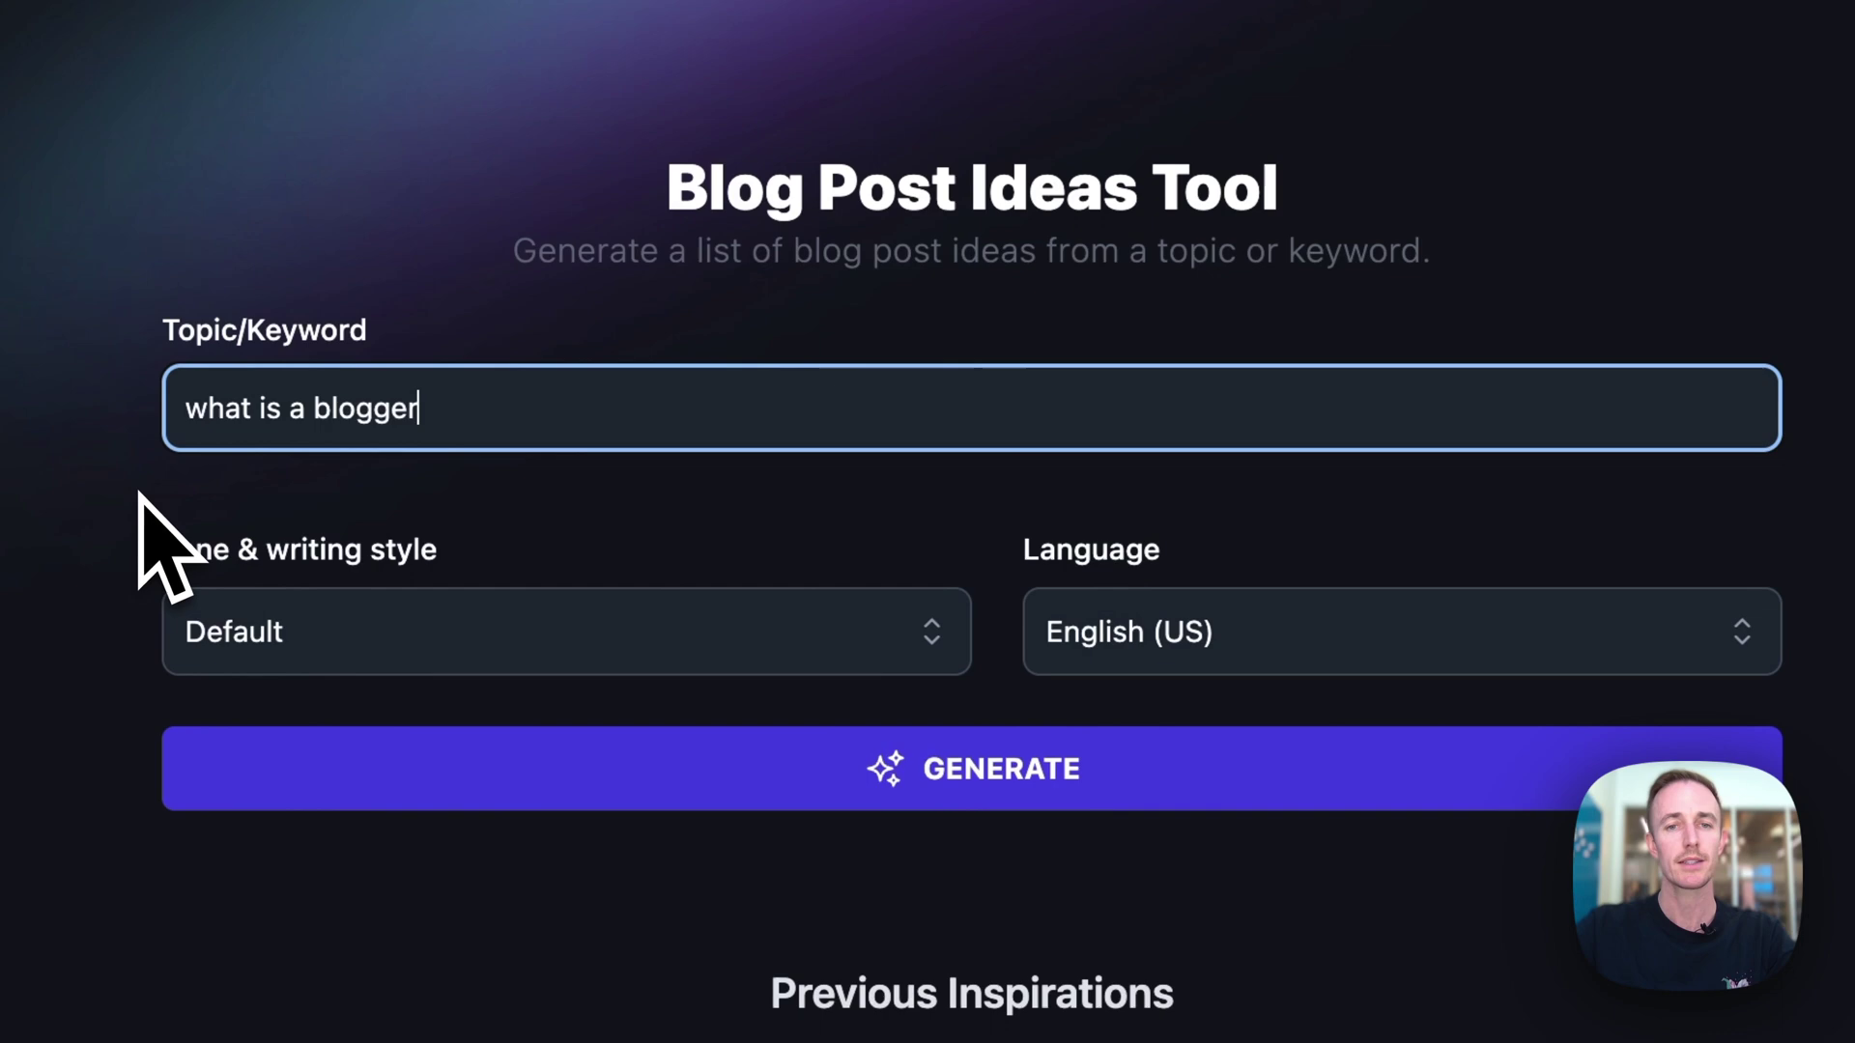
click(57, 386)
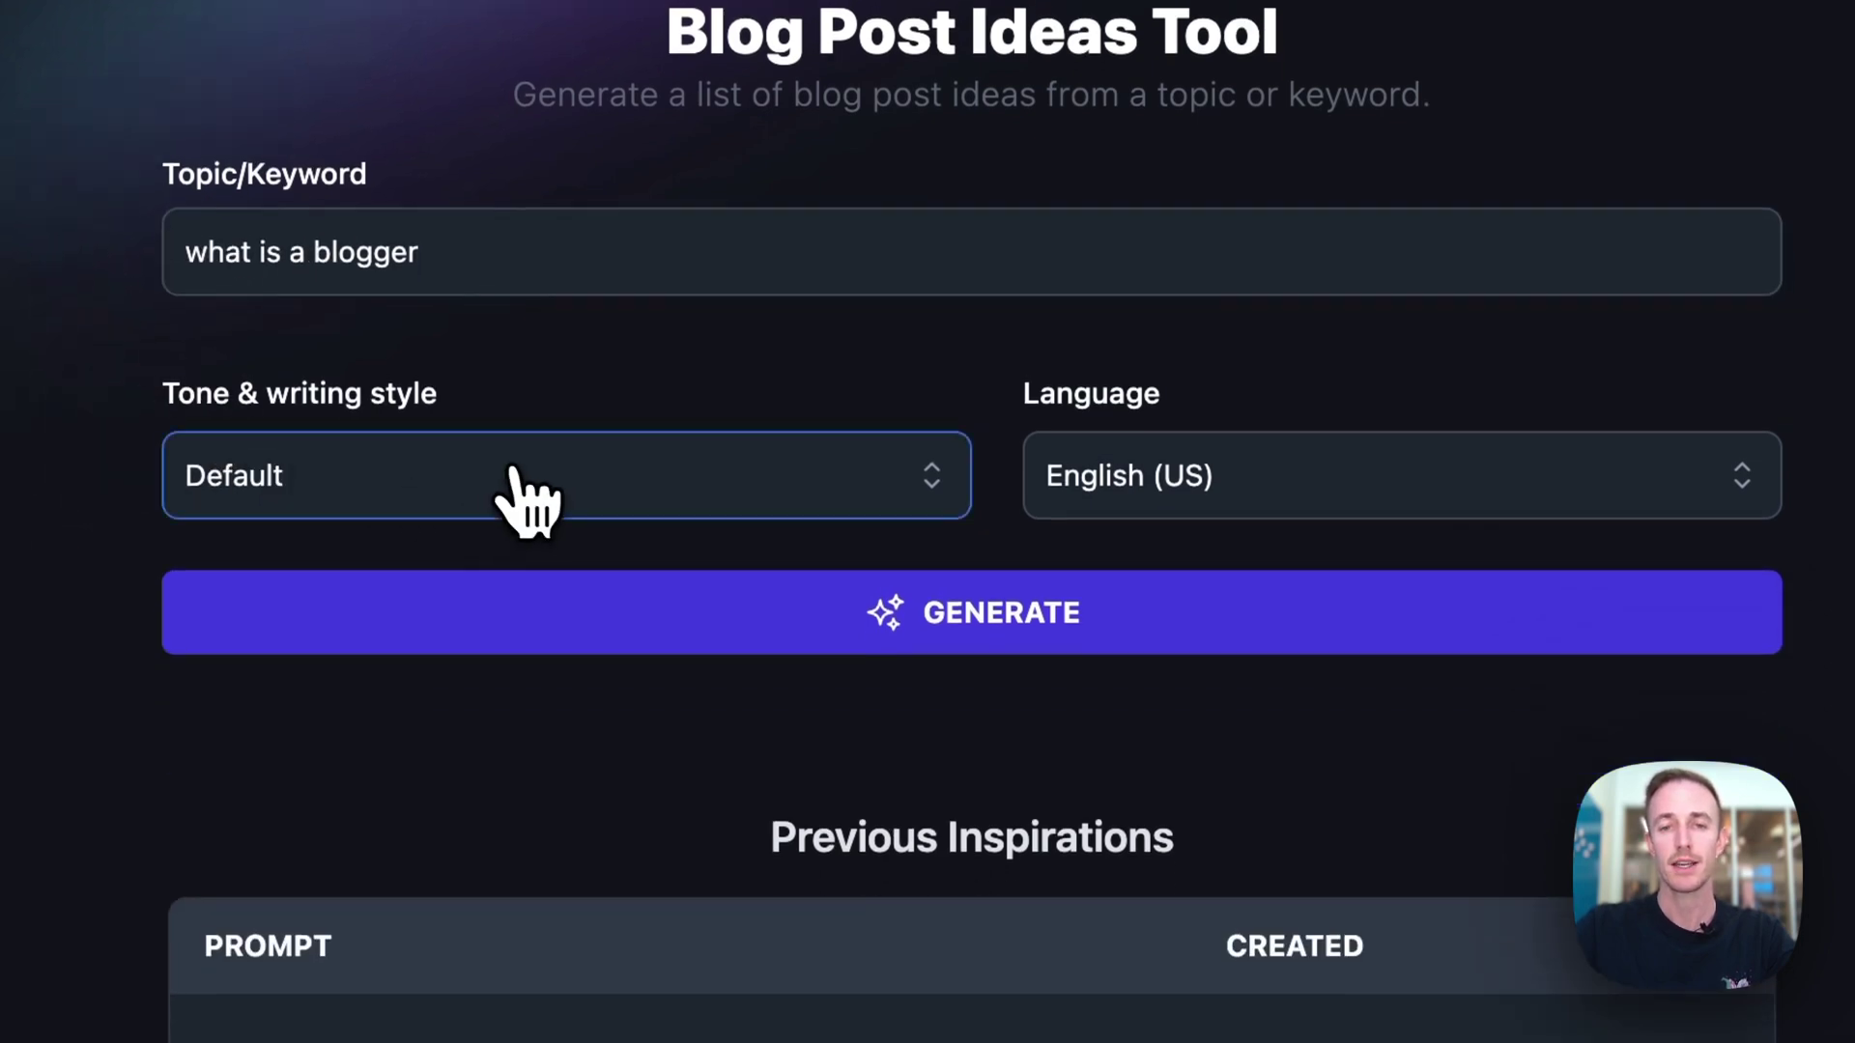
Choose the Creative tone and review the language options, keeping English (US).
click(512, 471)
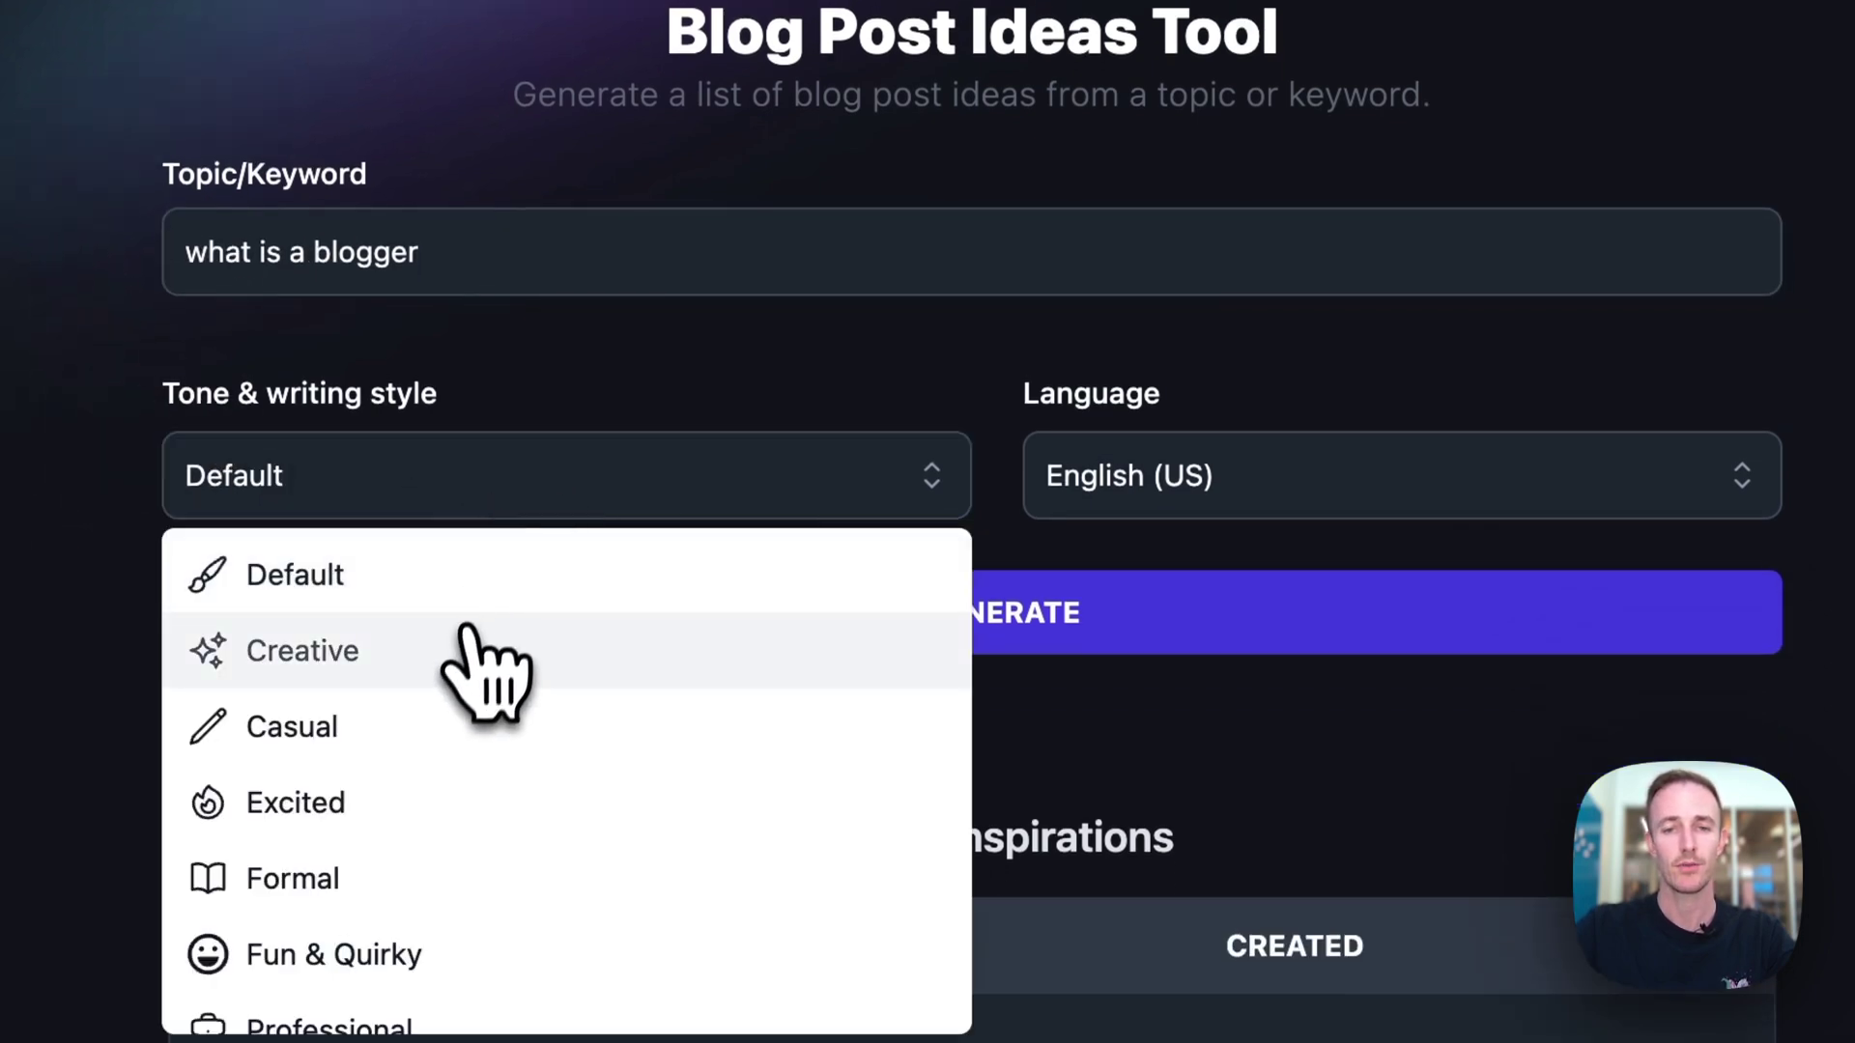
scroll(483, 666, down, 3)
scroll(462, 646, down, 3)
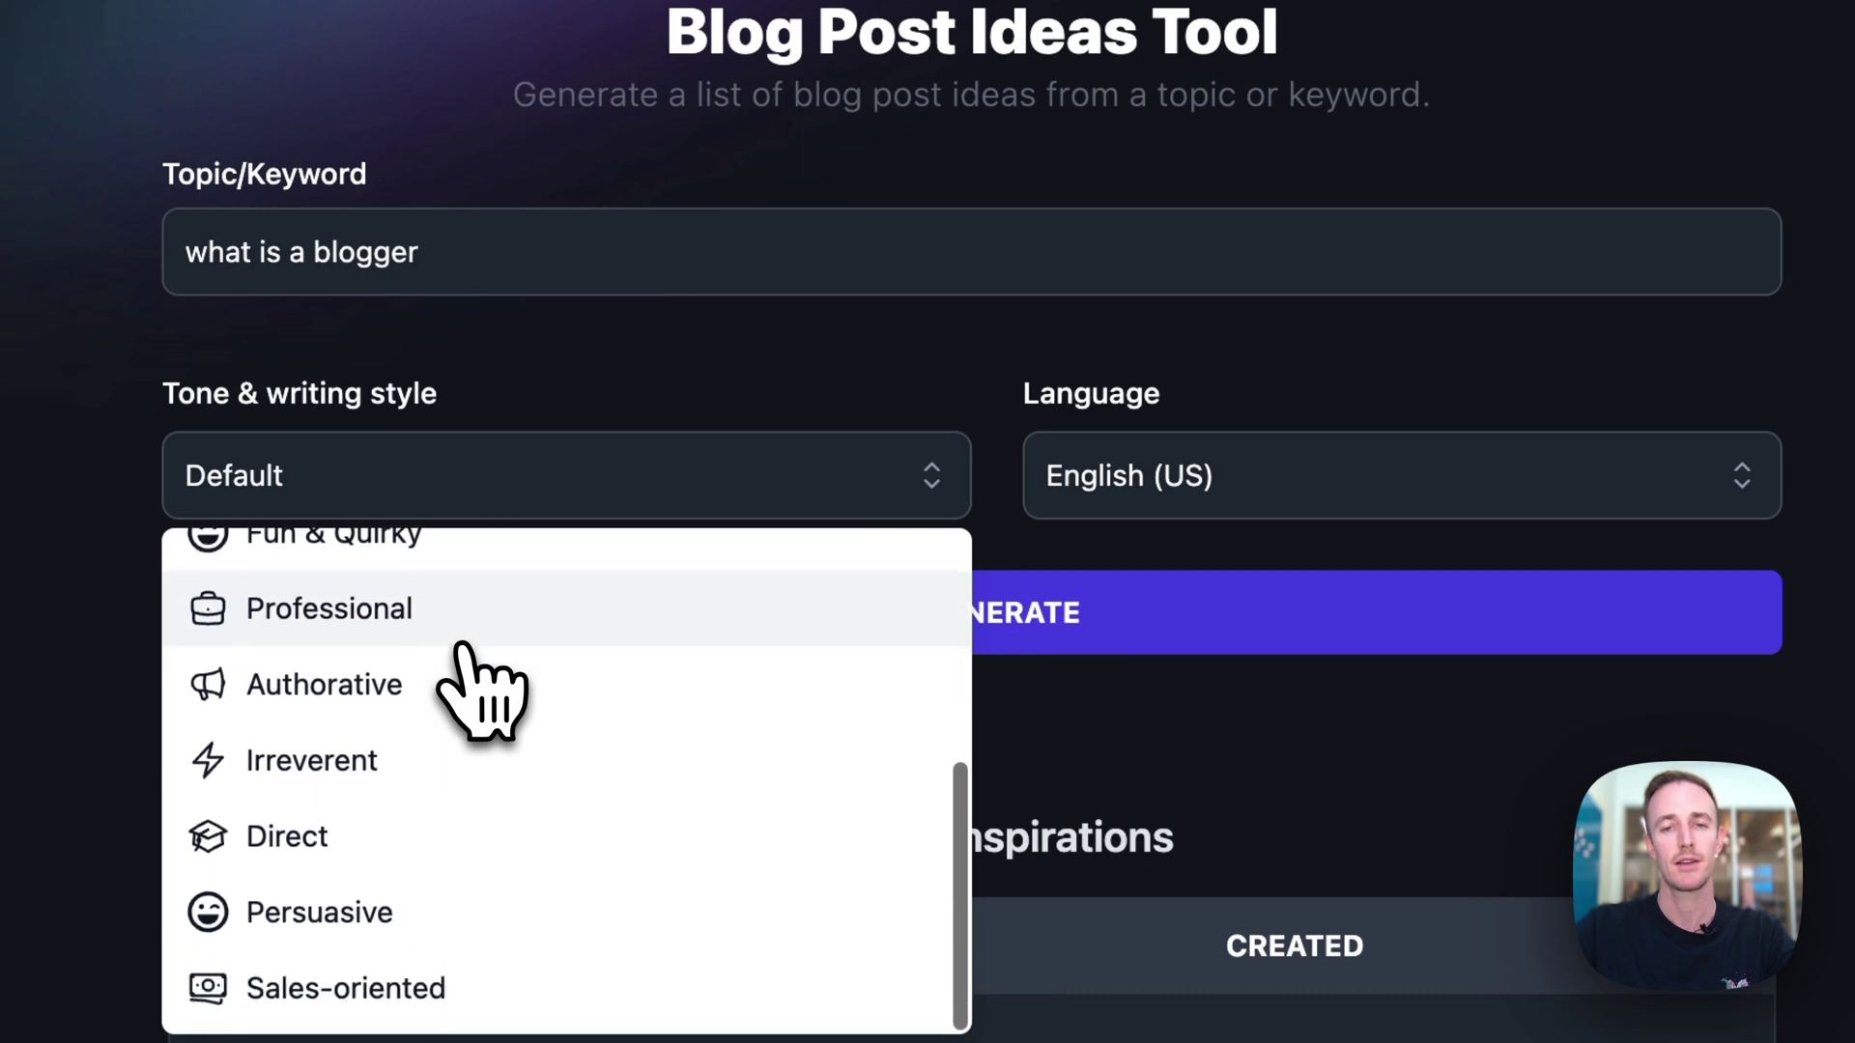
scroll(462, 646, up, 6)
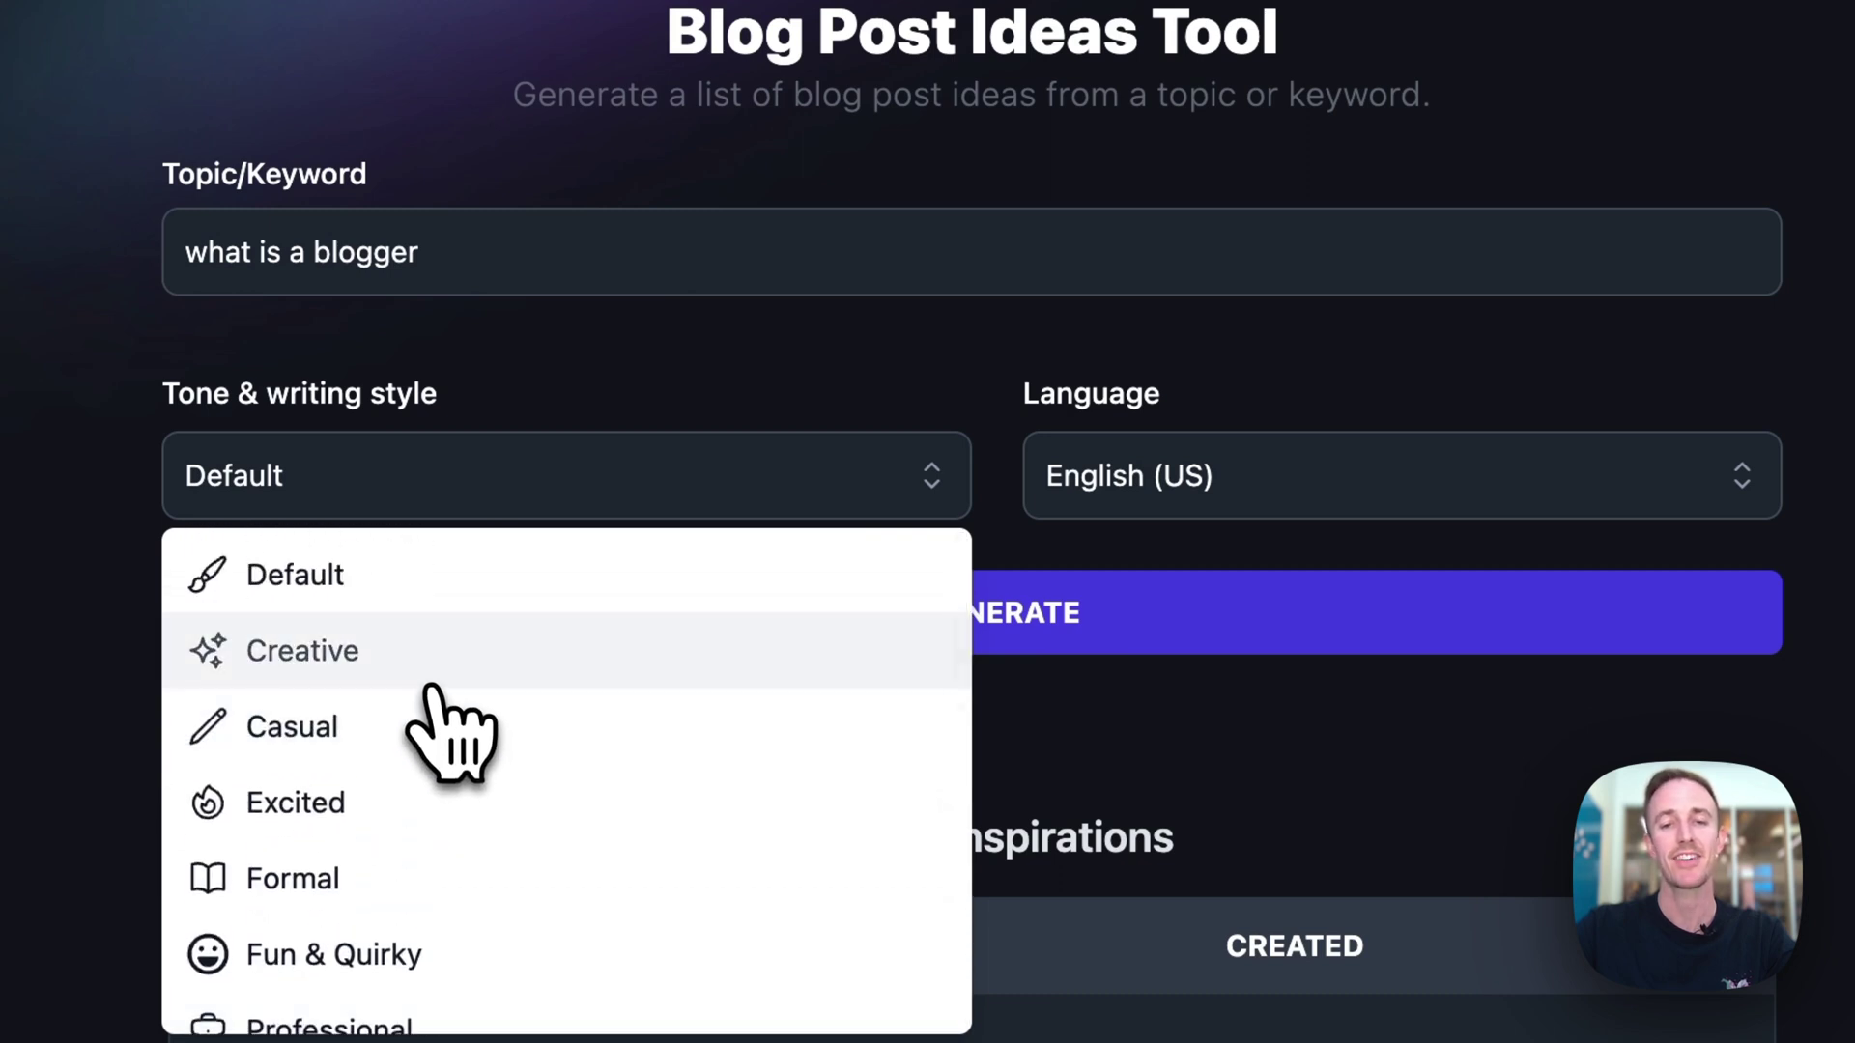
click(430, 684)
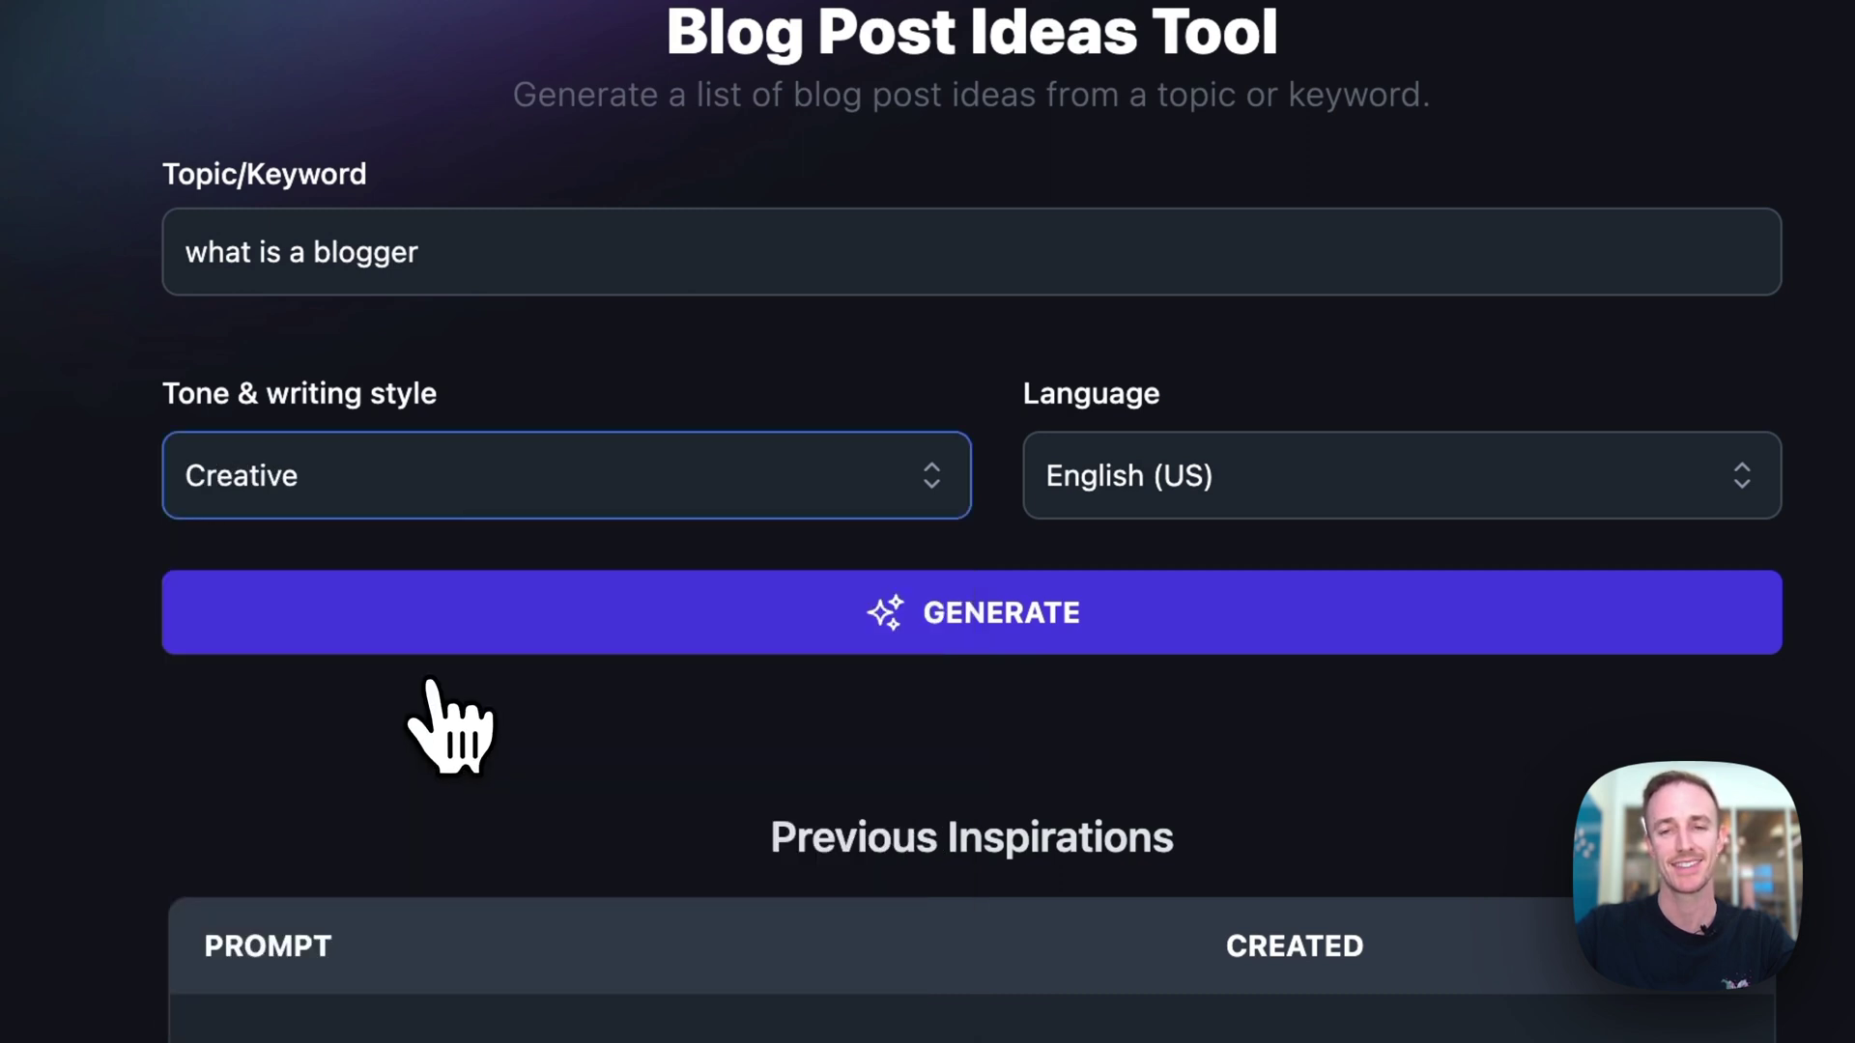
click(1353, 471)
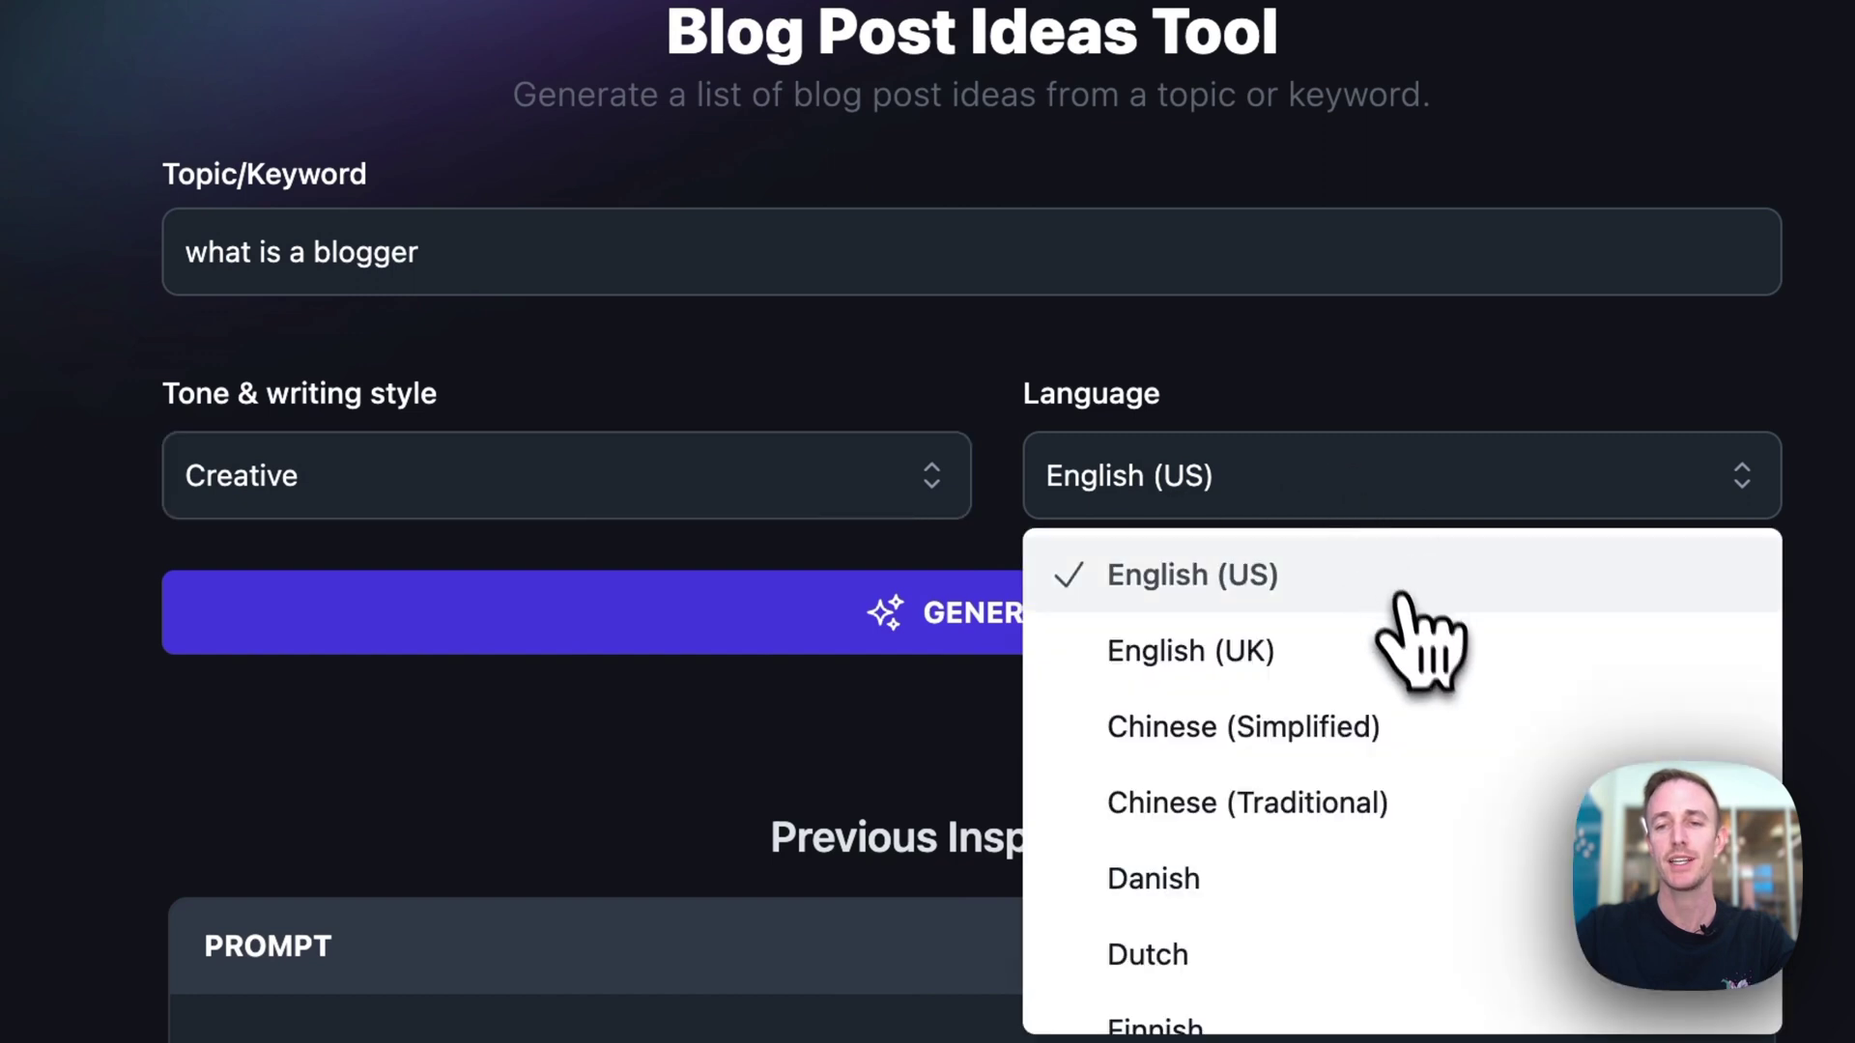
scroll(1428, 642, down, 8)
scroll(1428, 642, down, 3)
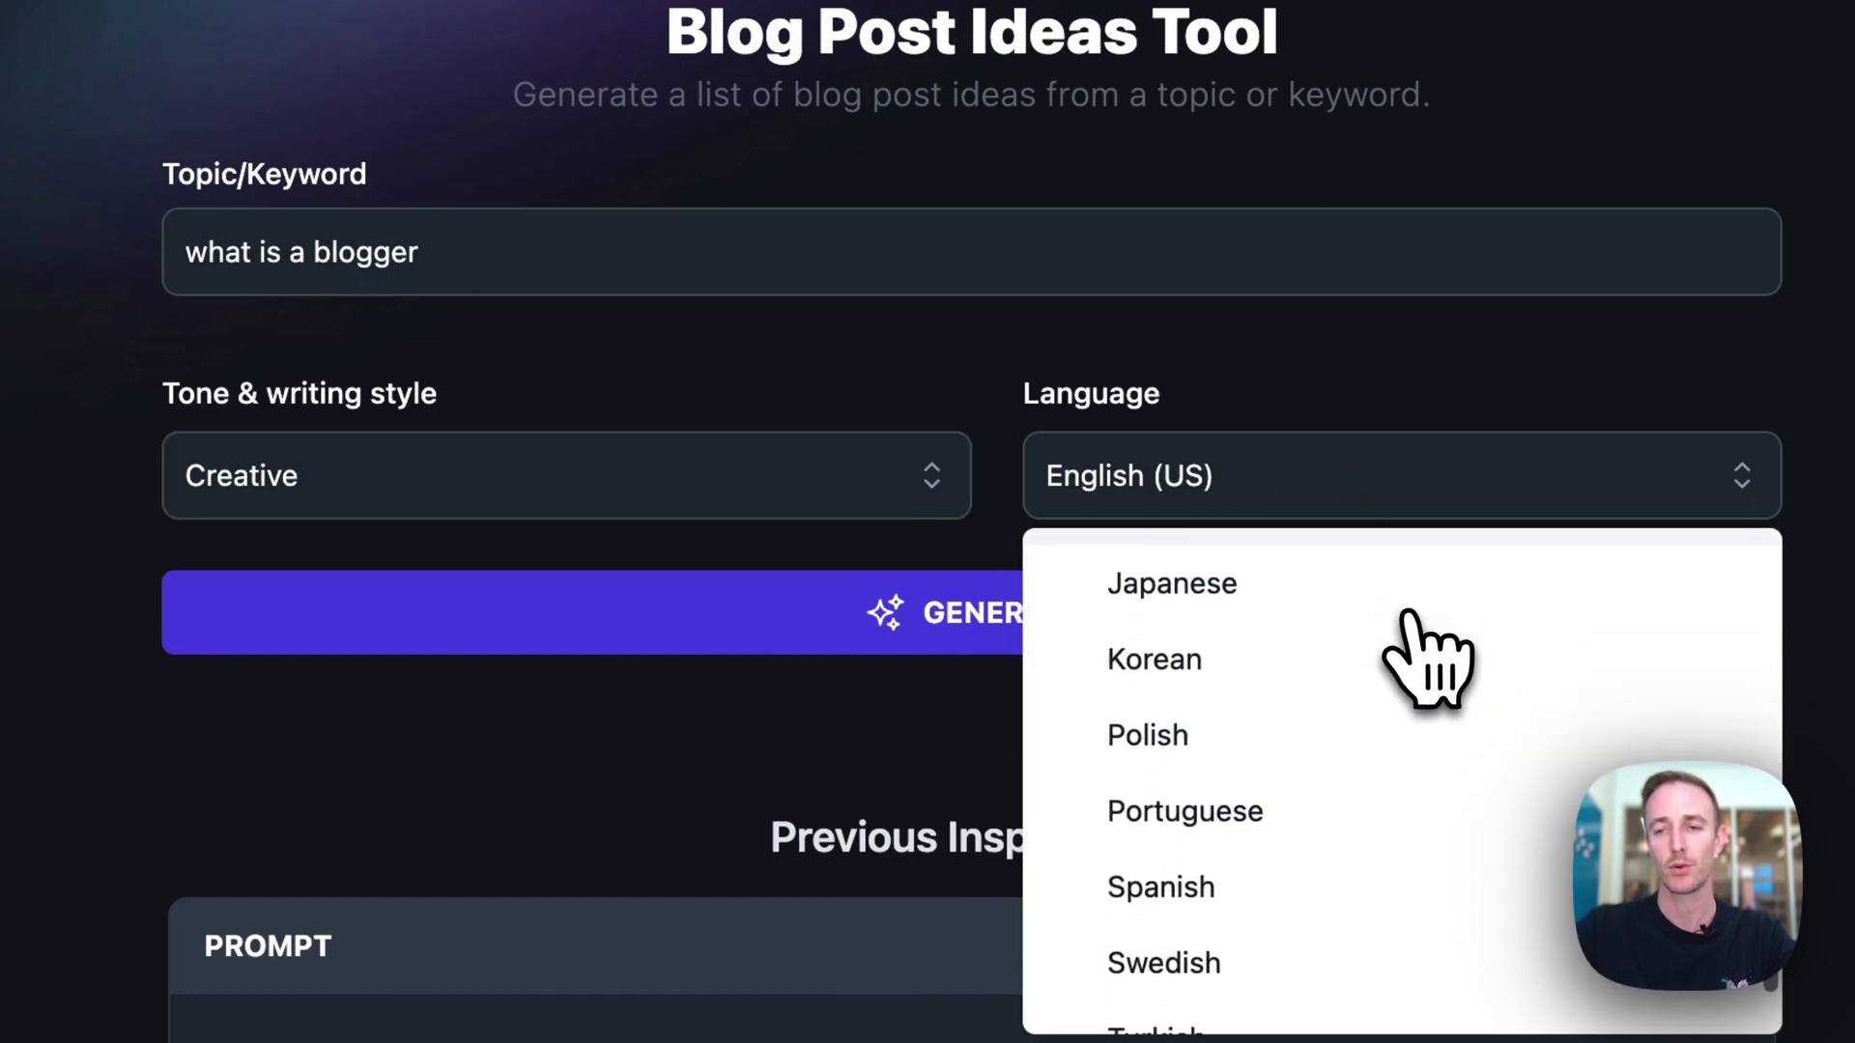
scroll(1428, 642, up, 10)
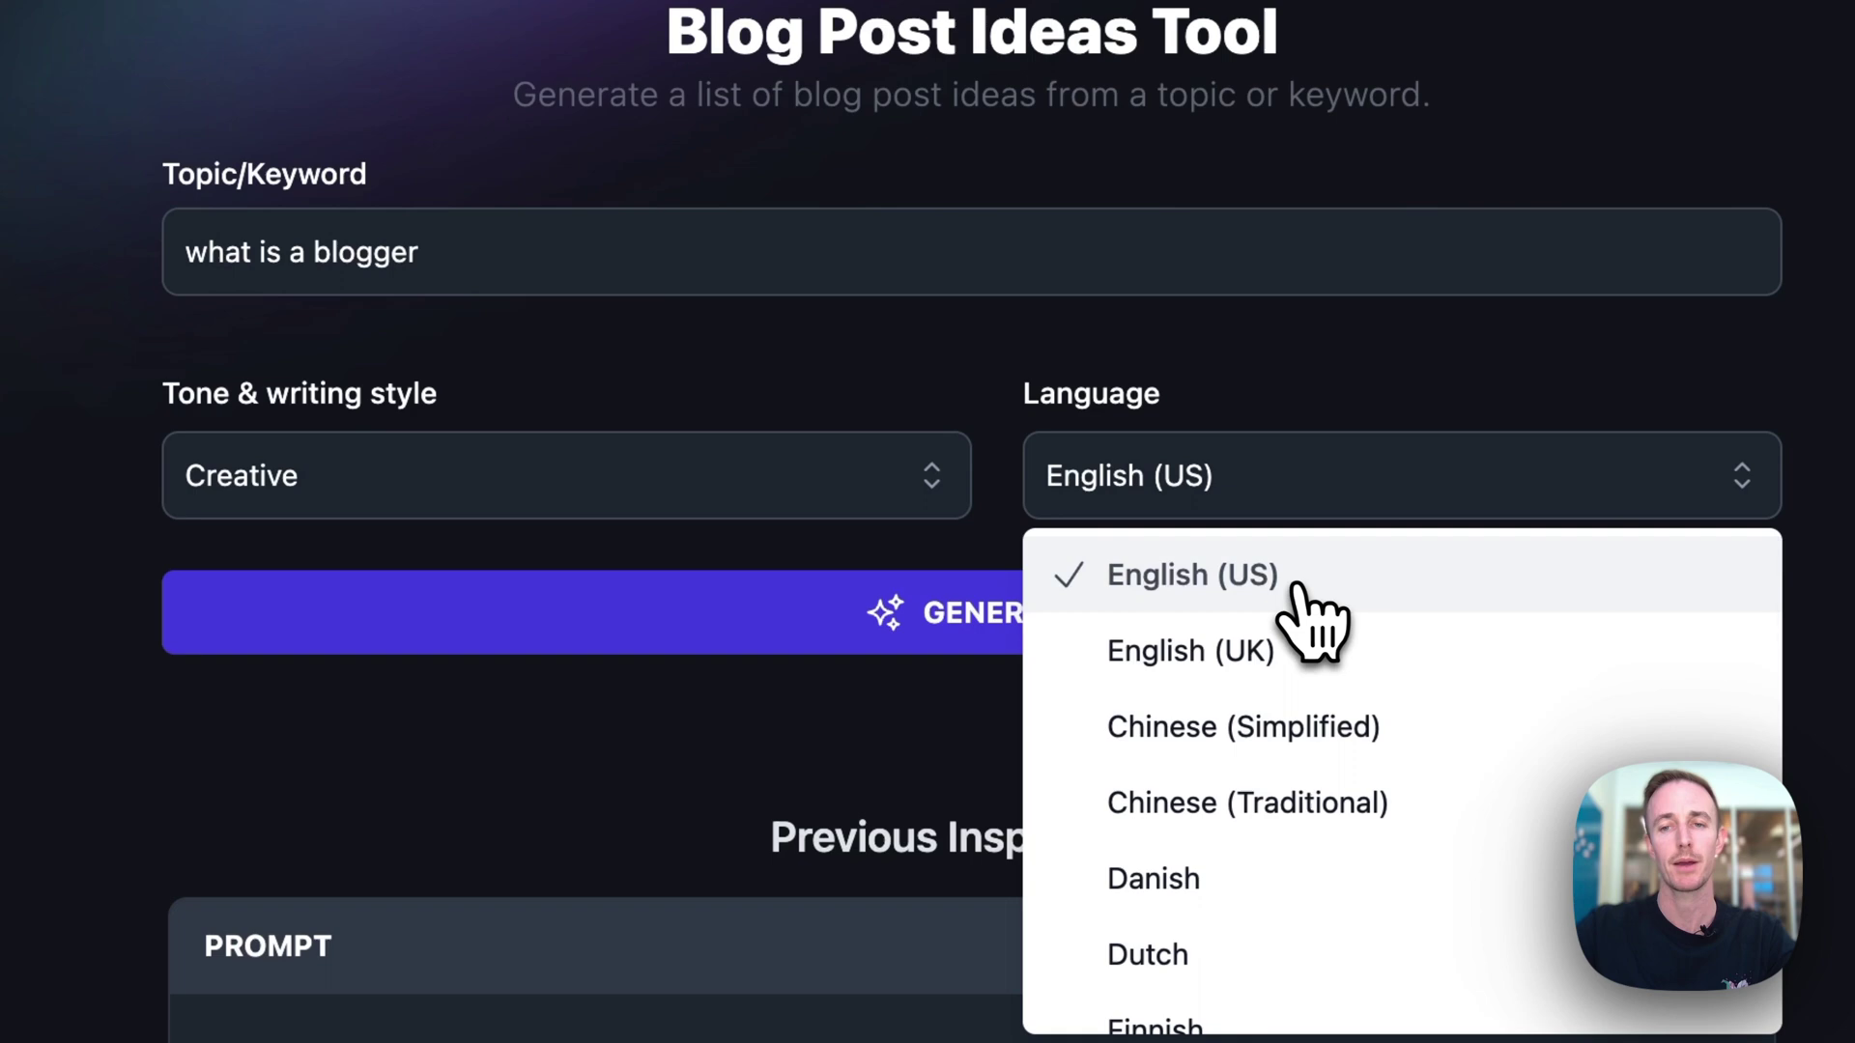
Generate the post ideas in English (US) and scroll down to 'Blogging vs Vlogging: Which Is Right For You?'.
click(1295, 585)
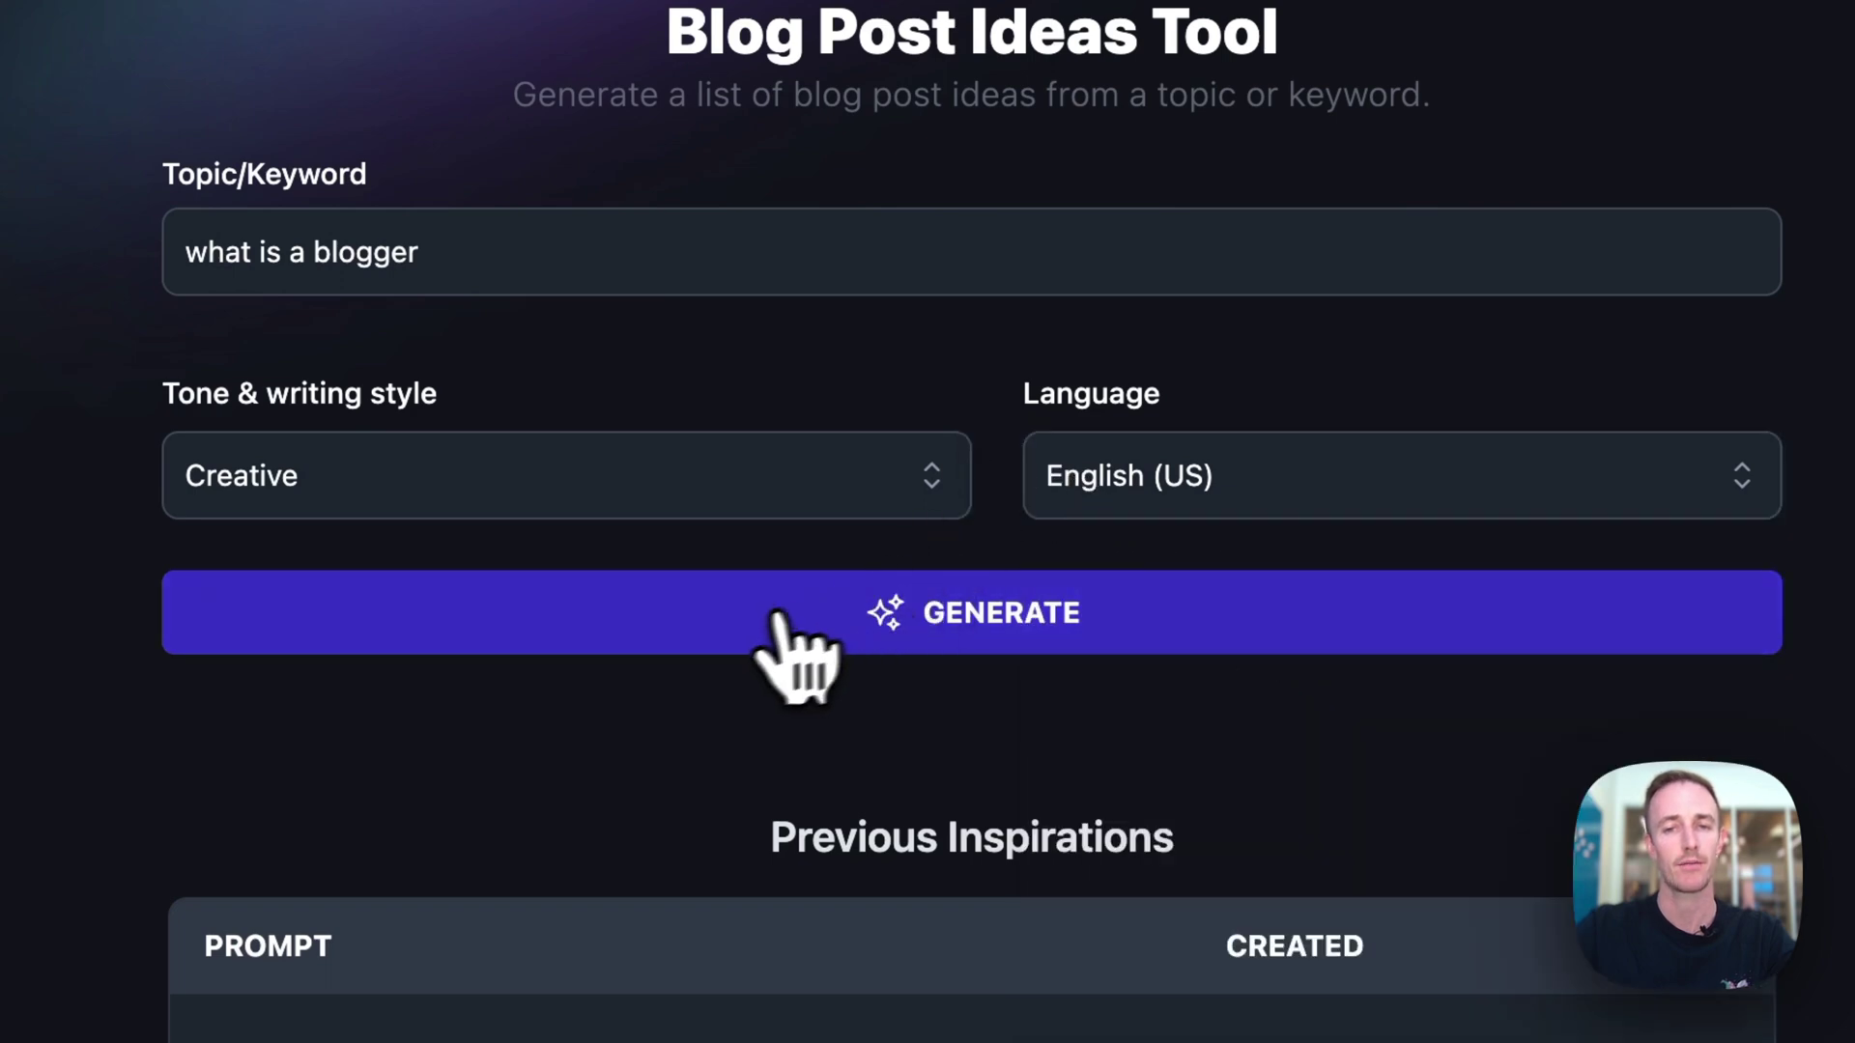
scroll(761, 667, up, 1)
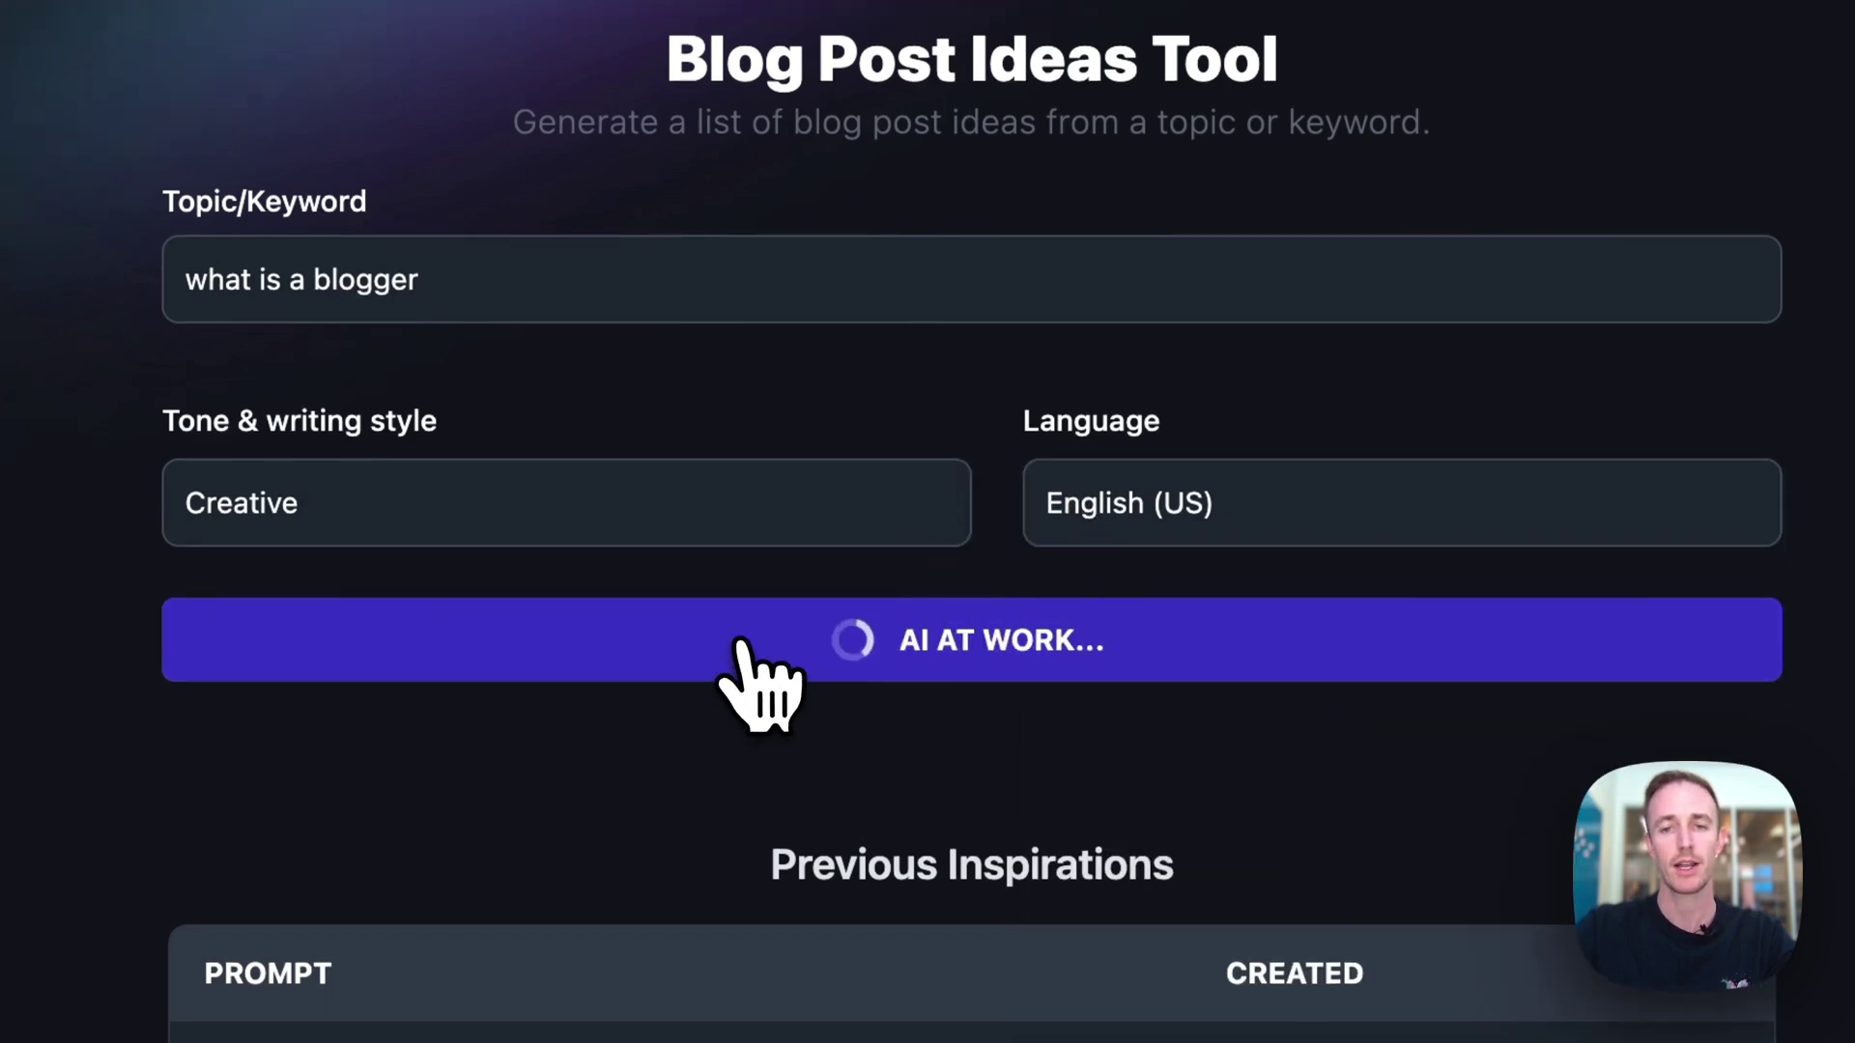
scroll(154, 647, down, 3)
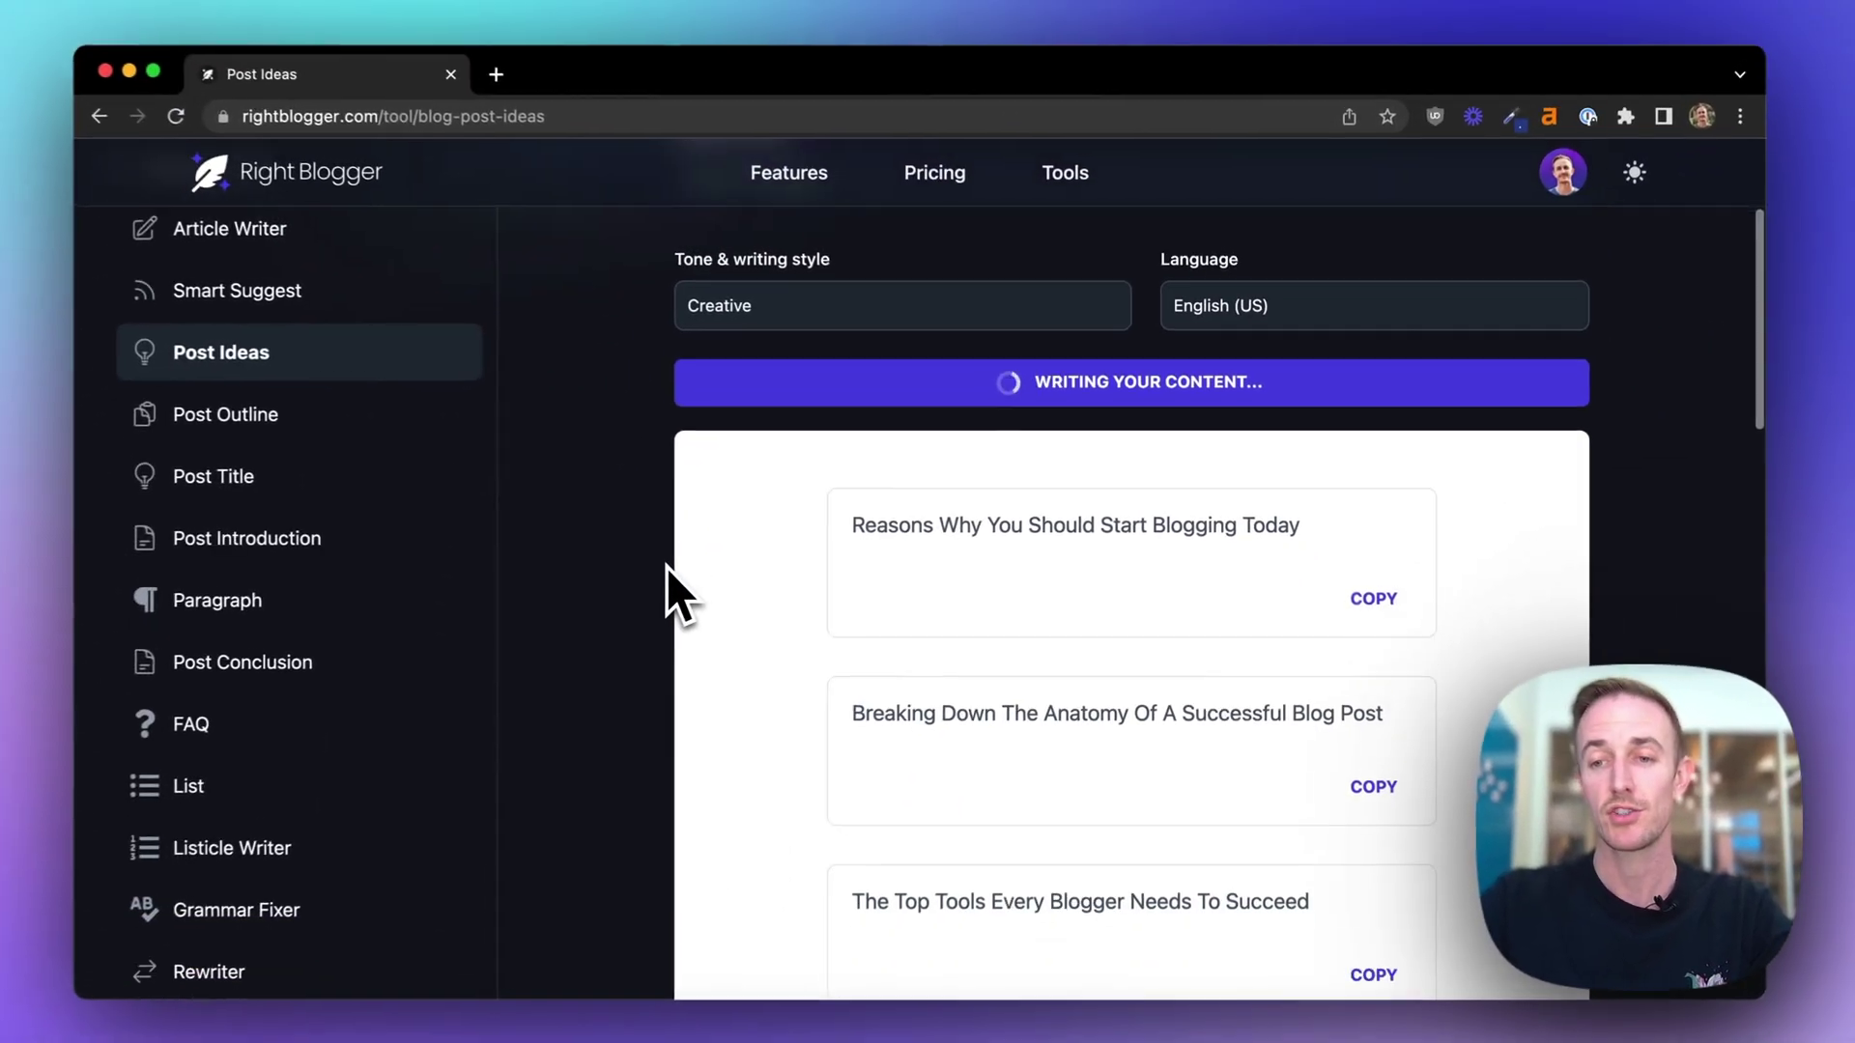
scroll(150, 638, down, 3)
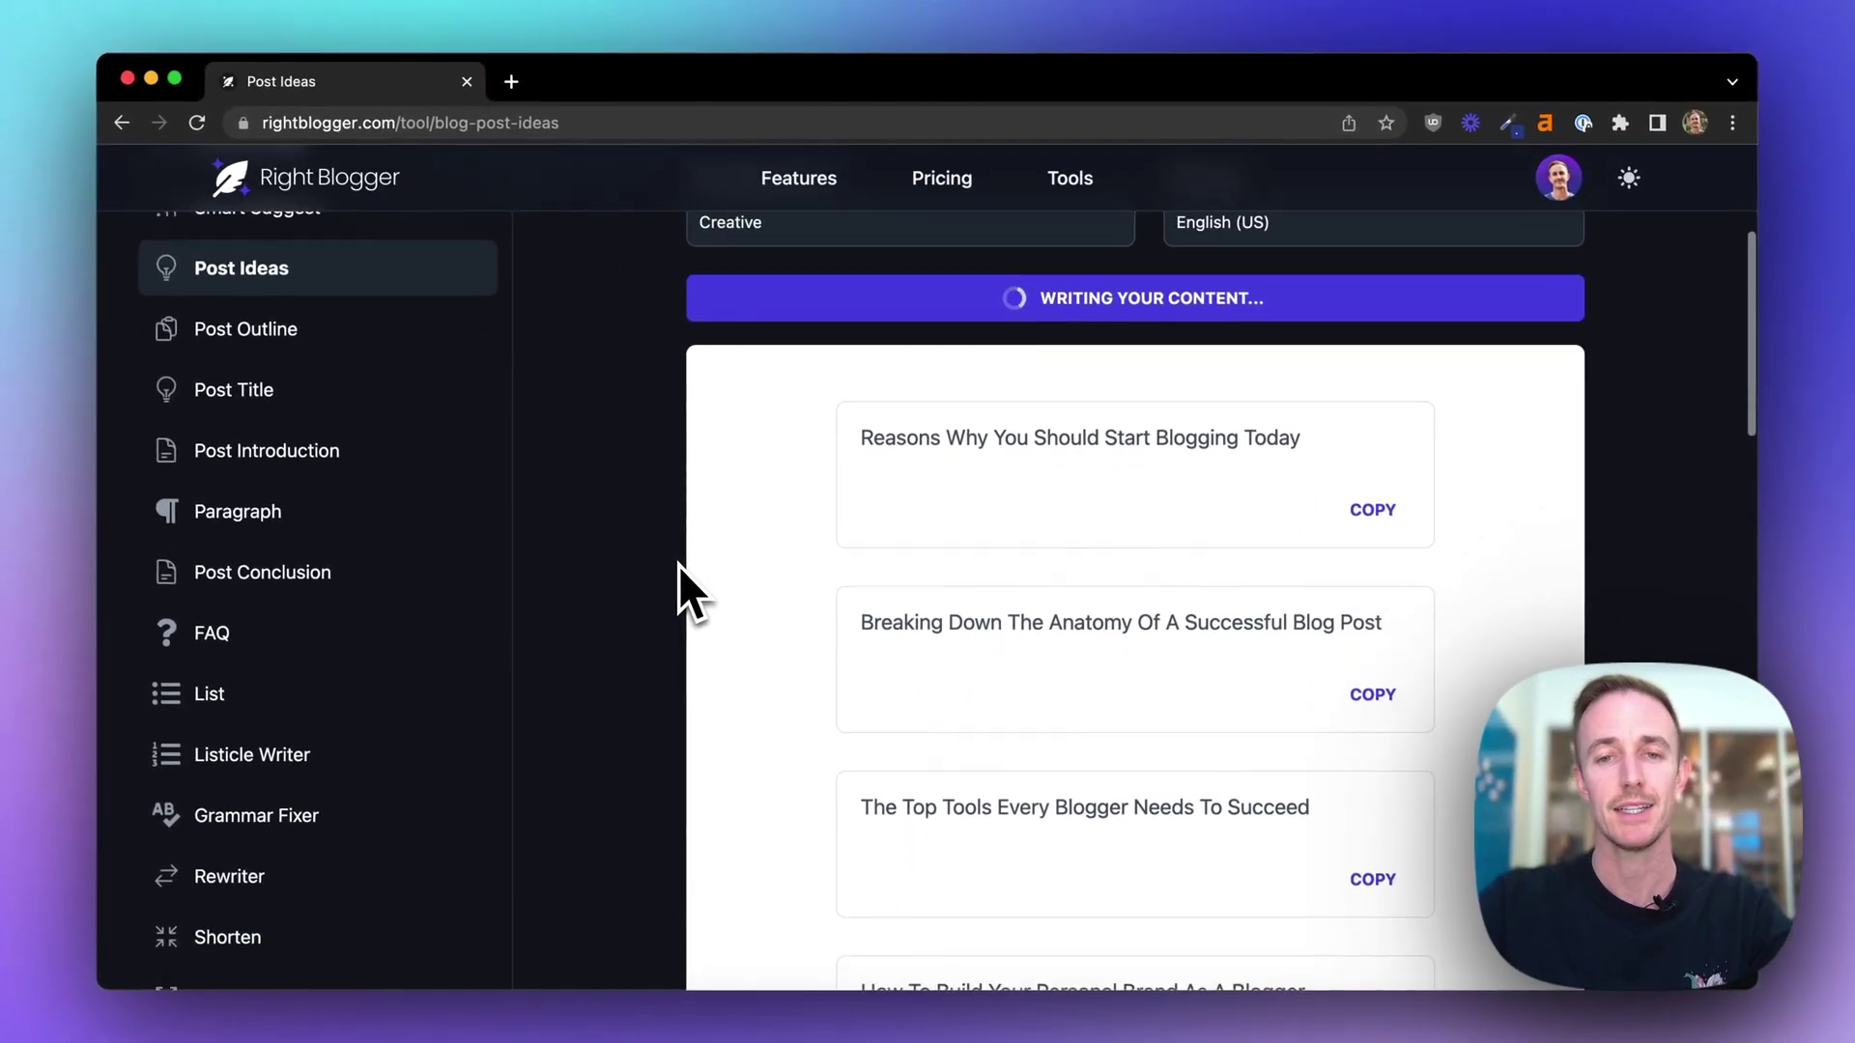
scroll(678, 565, down, 2)
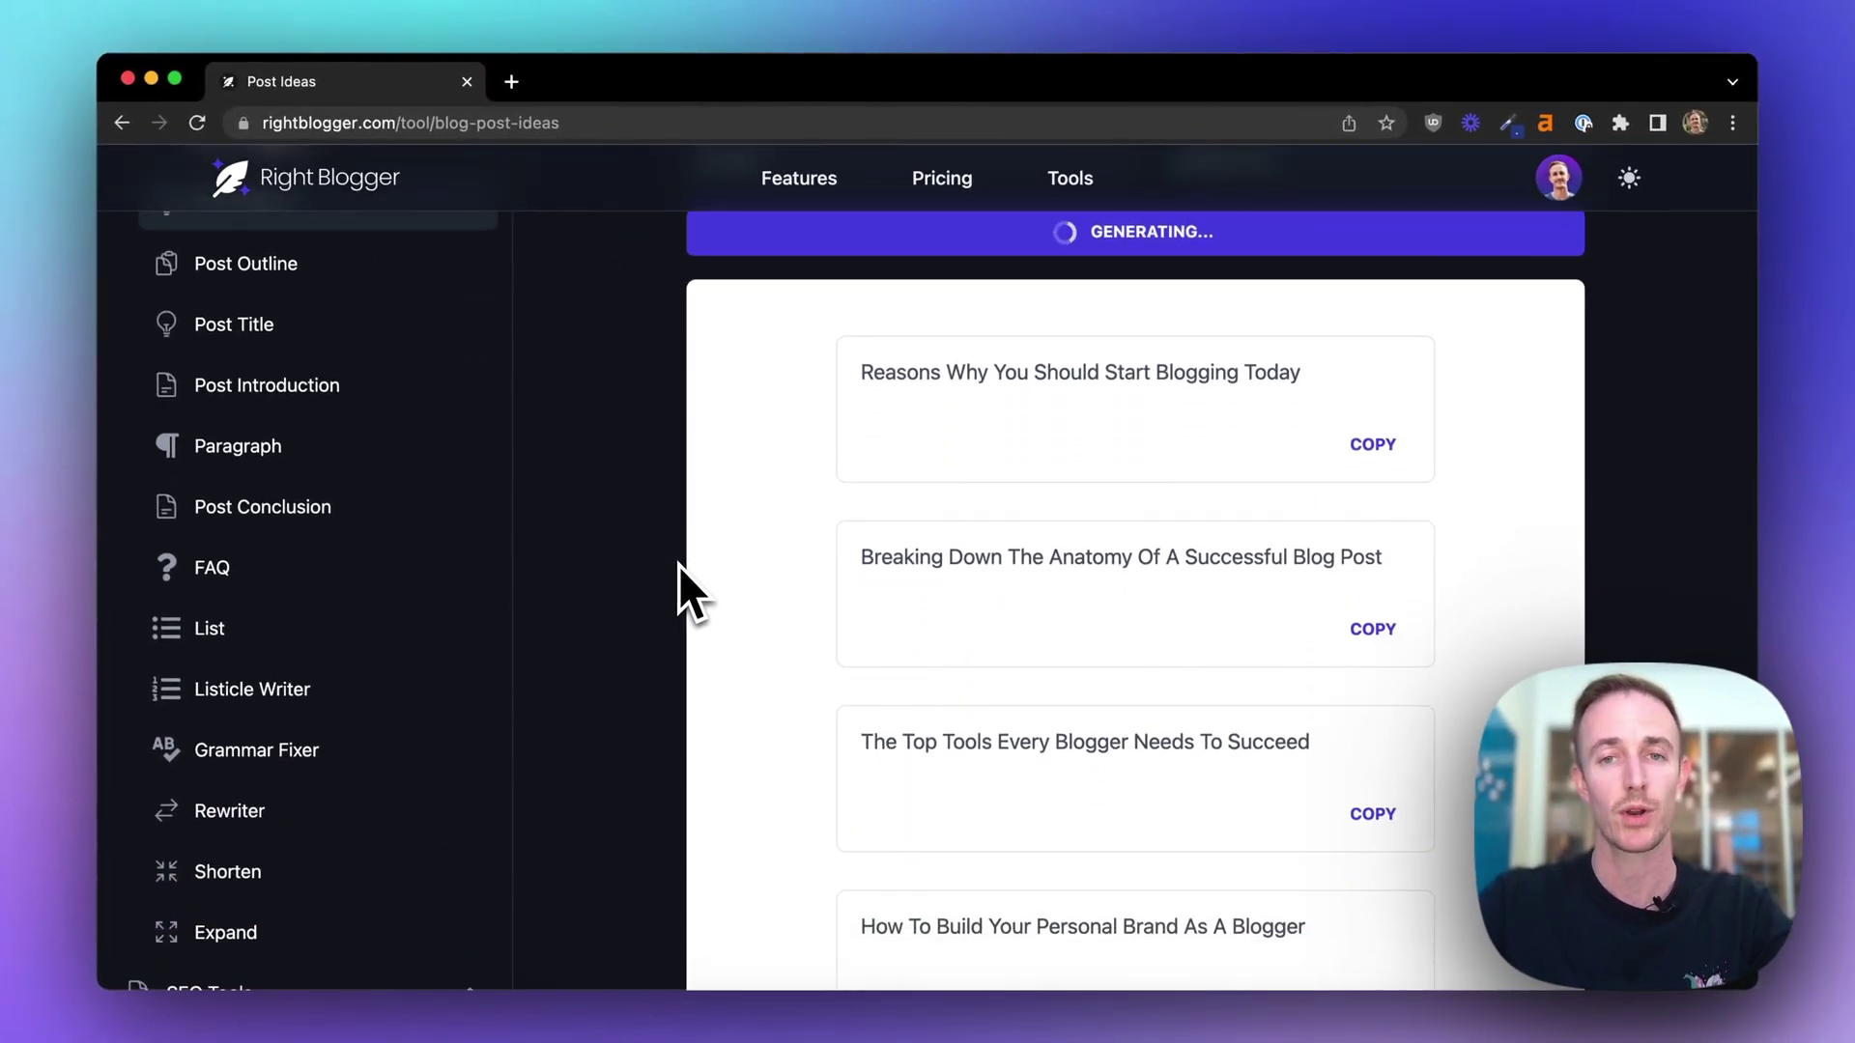
scroll(678, 565, up, 1)
scroll(678, 565, up, 1)
scroll(678, 565, down, 2)
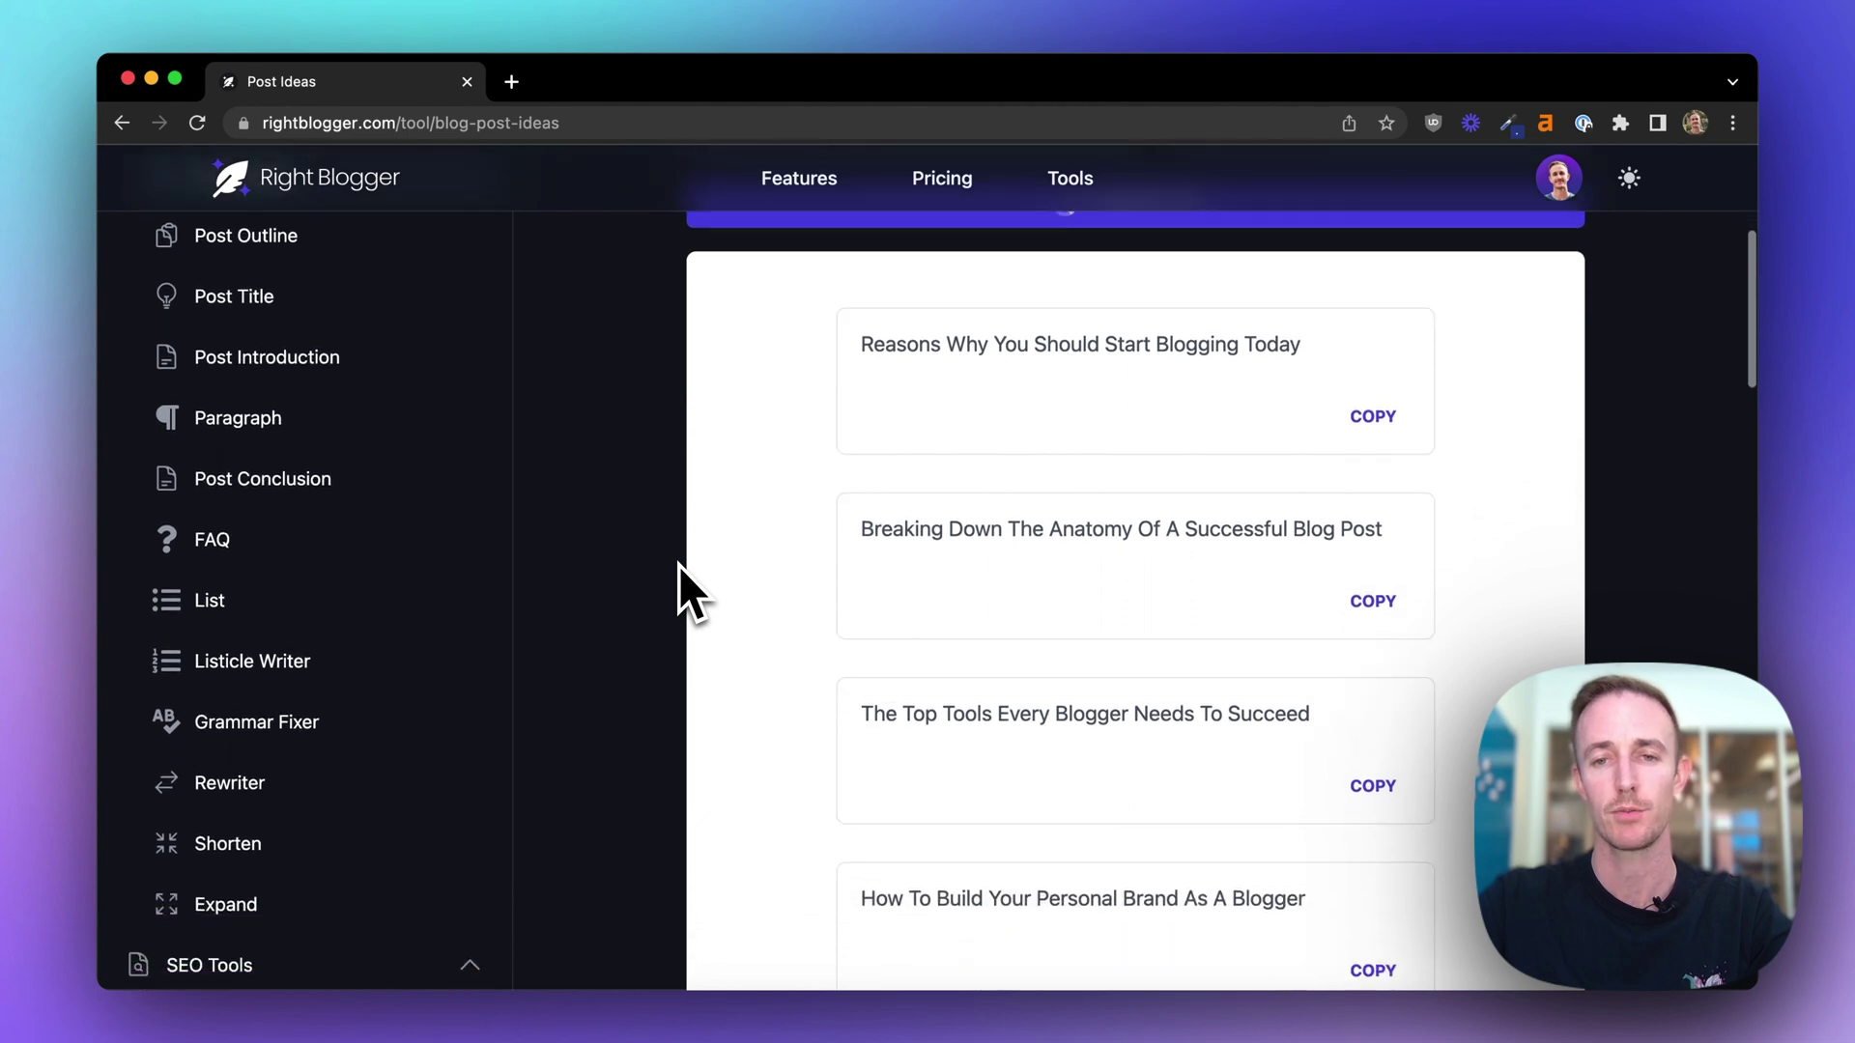
scroll(678, 565, down, 2)
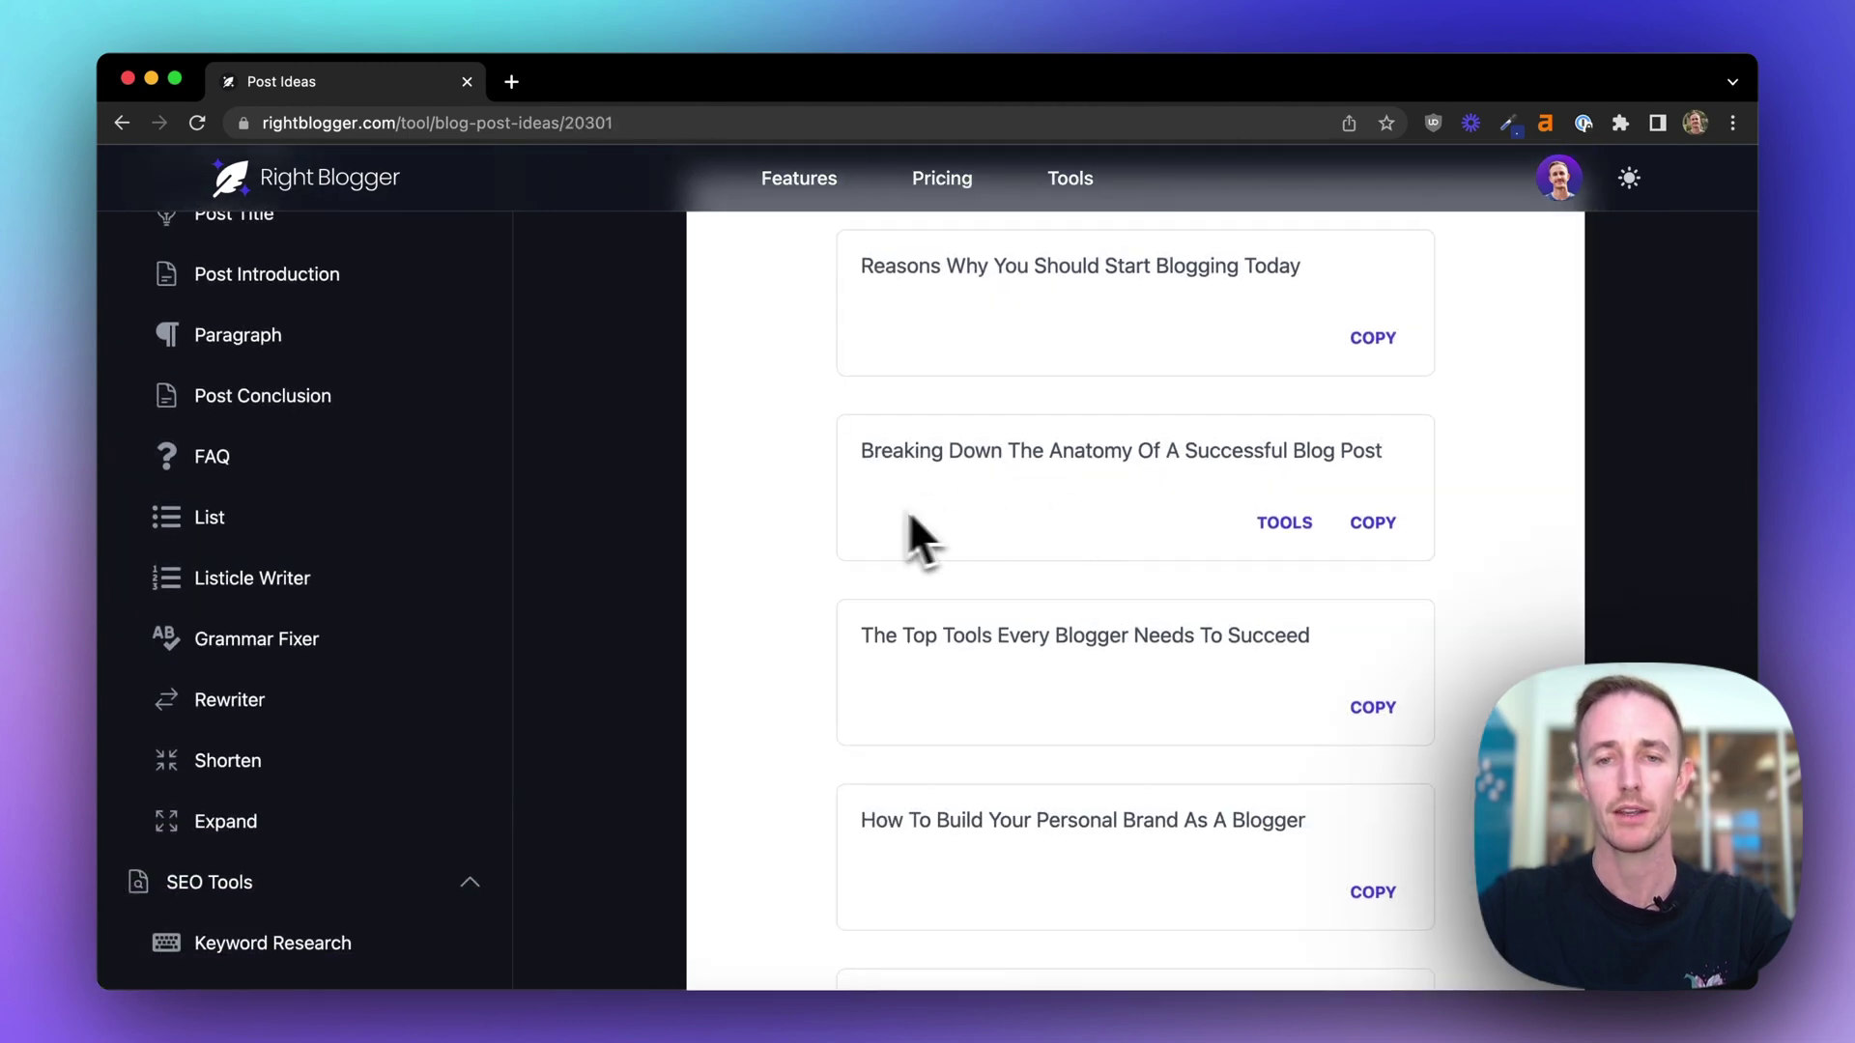
scroll(910, 517, down, 3)
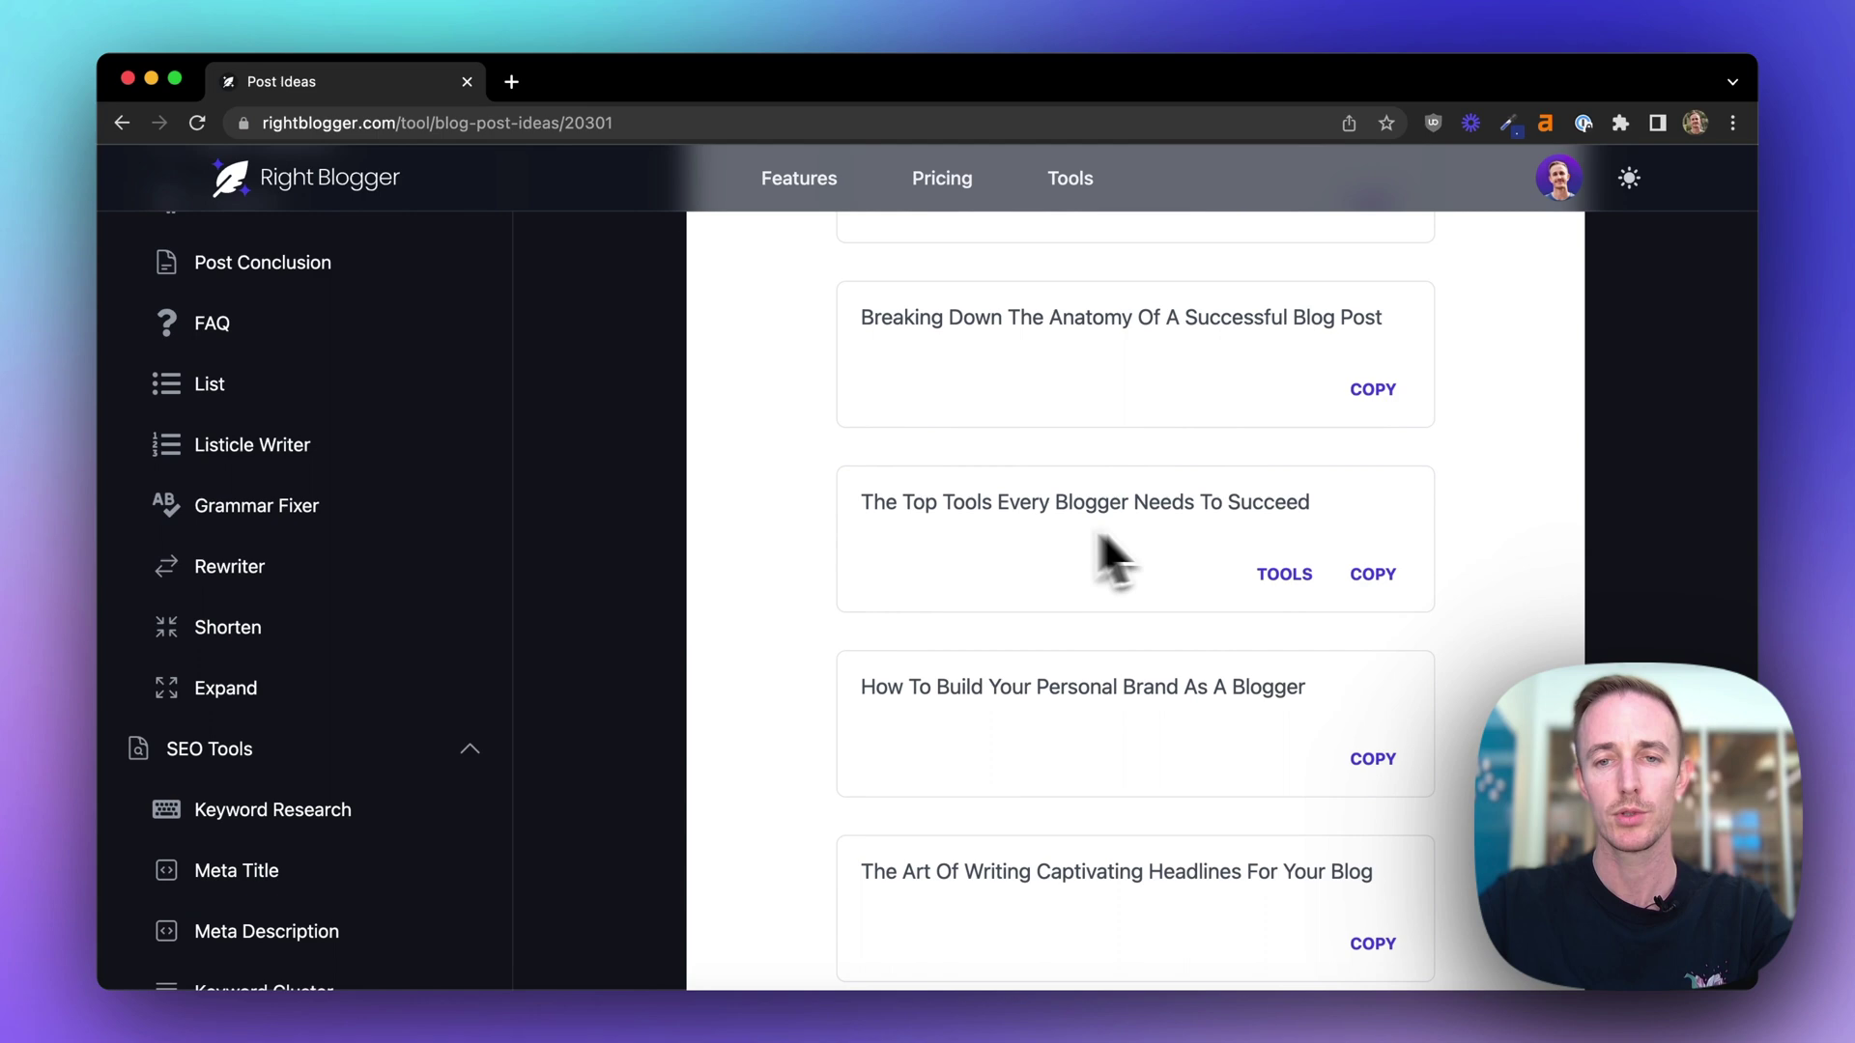
scroll(908, 565, down, 7)
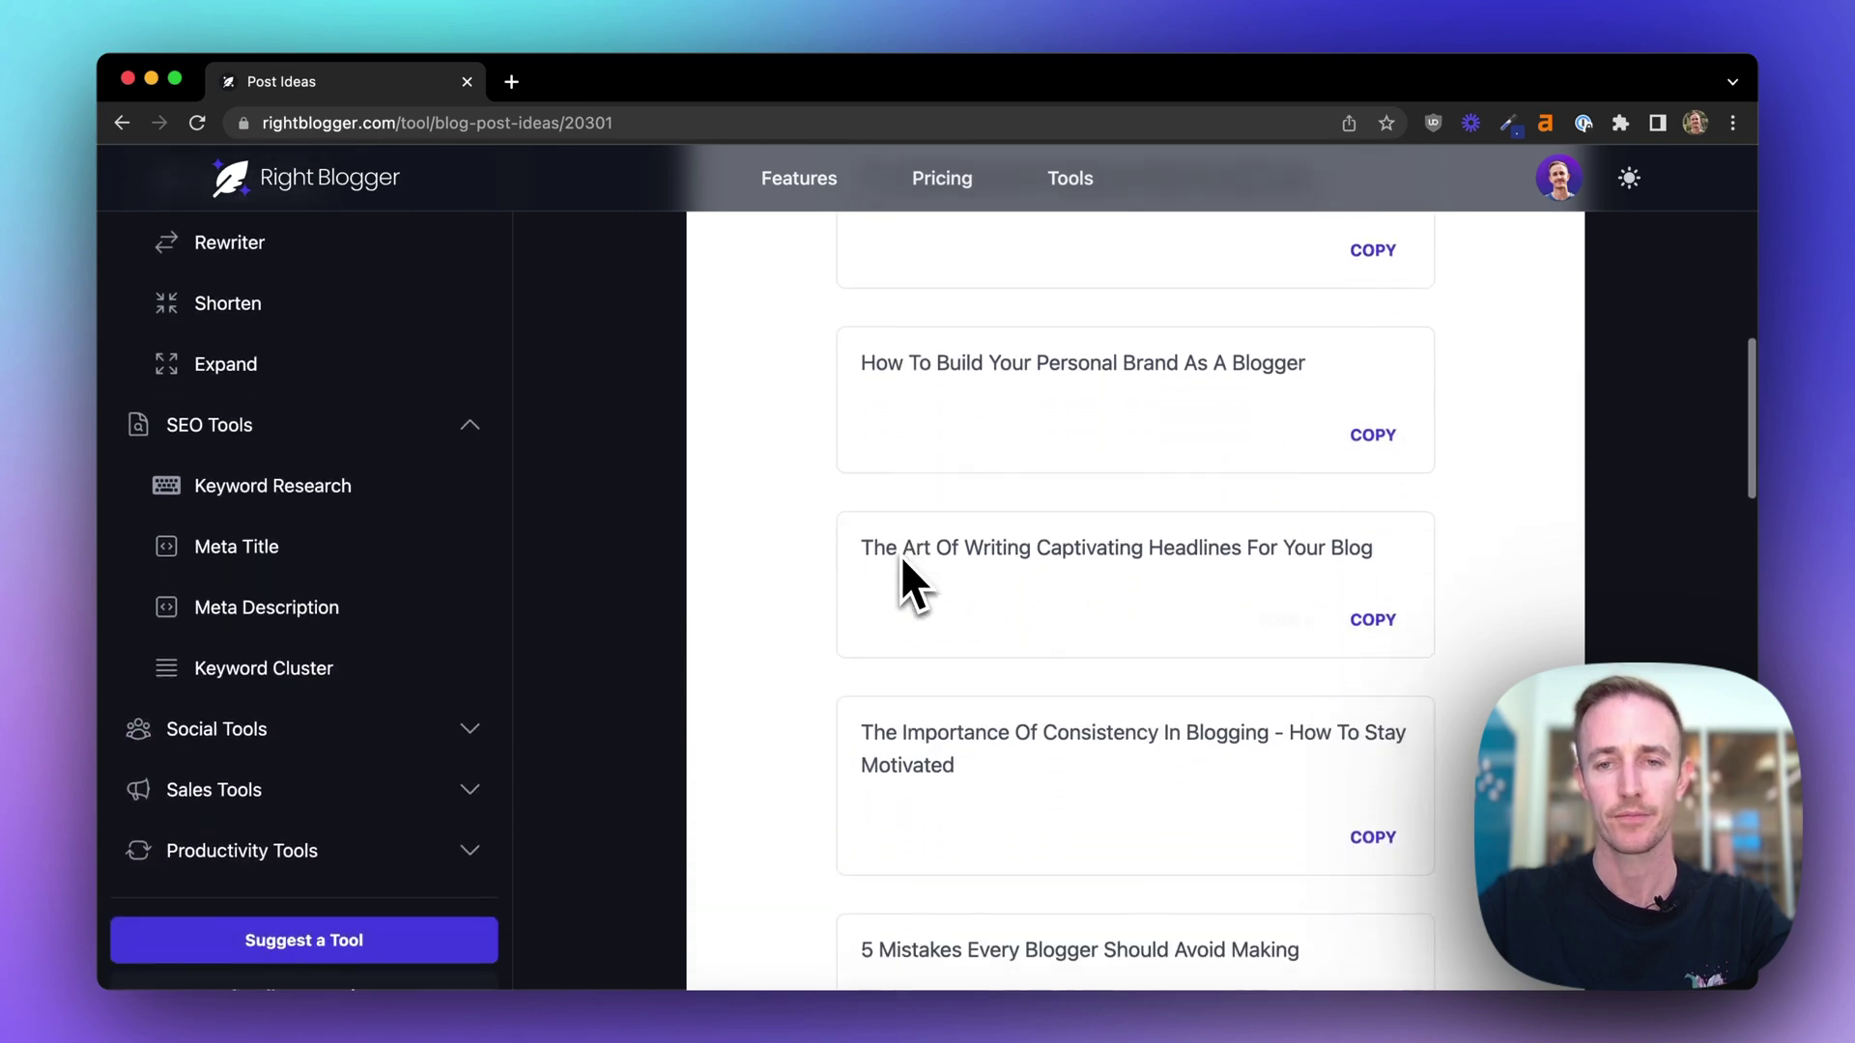
scroll(902, 562, down, 7)
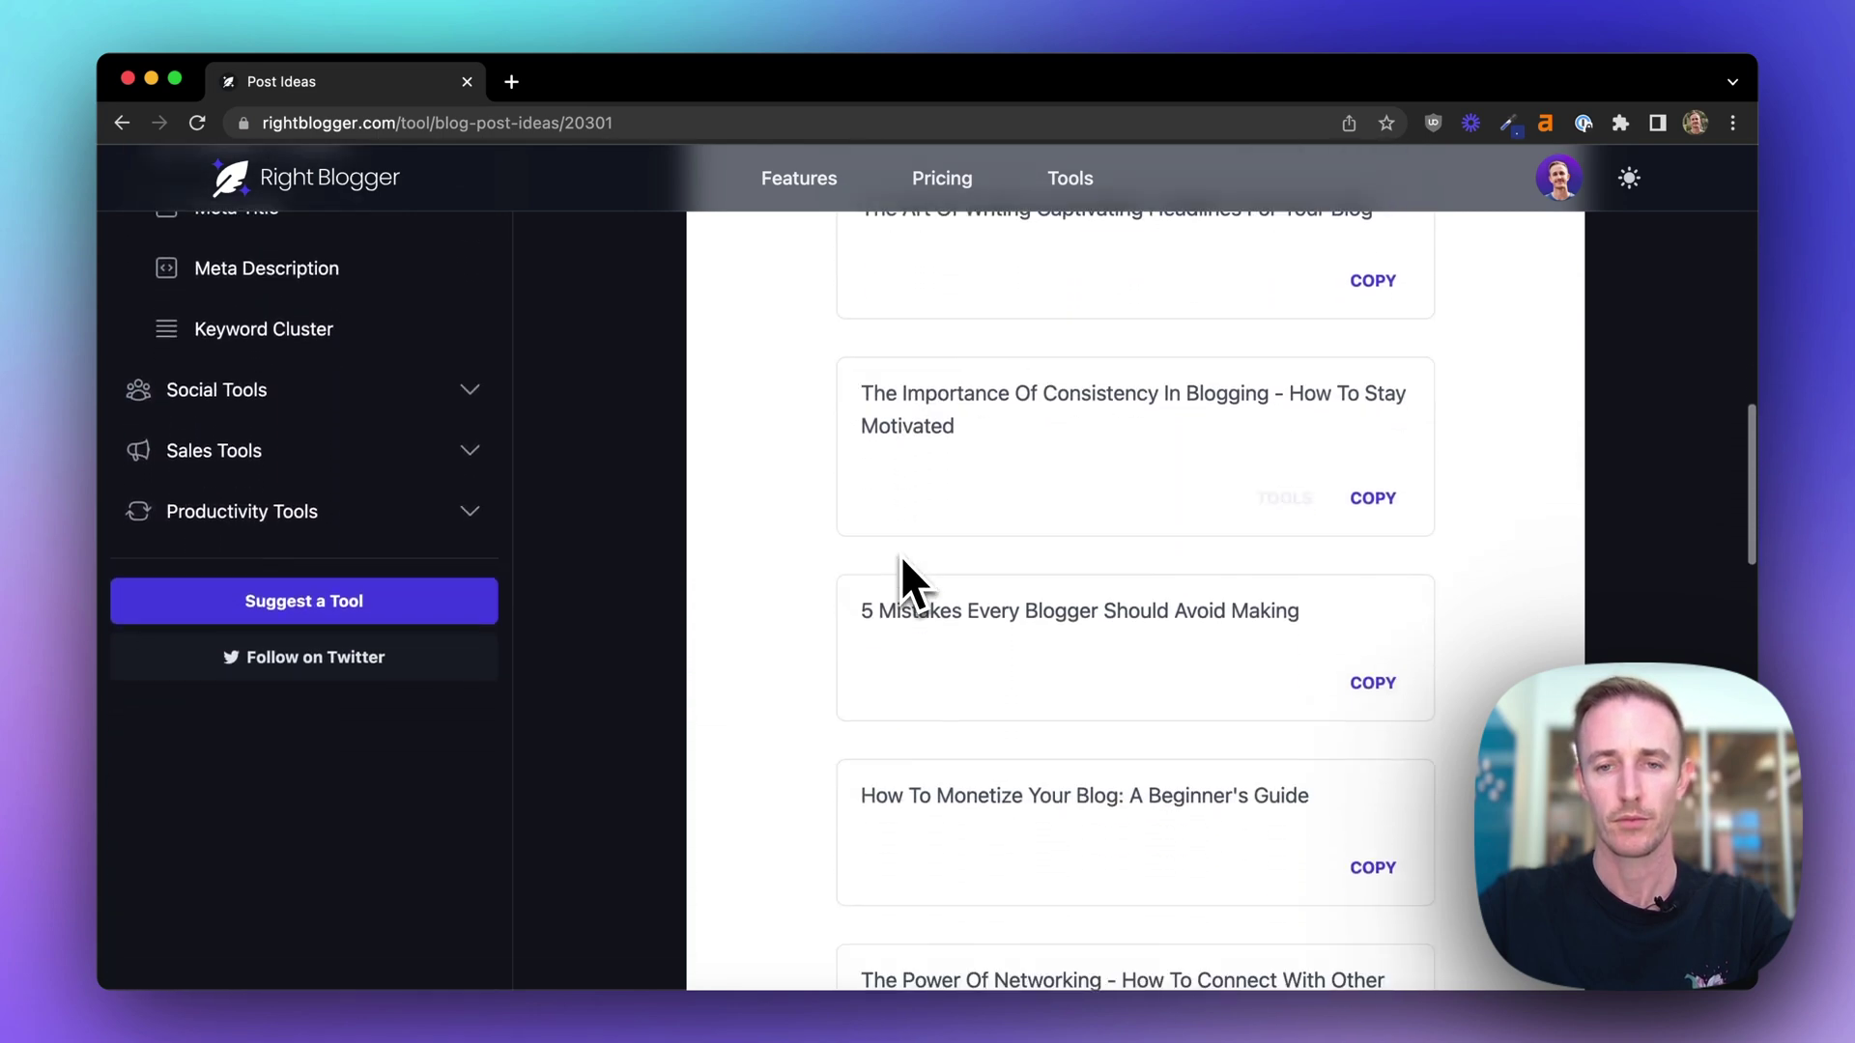
scroll(903, 570, down, 6)
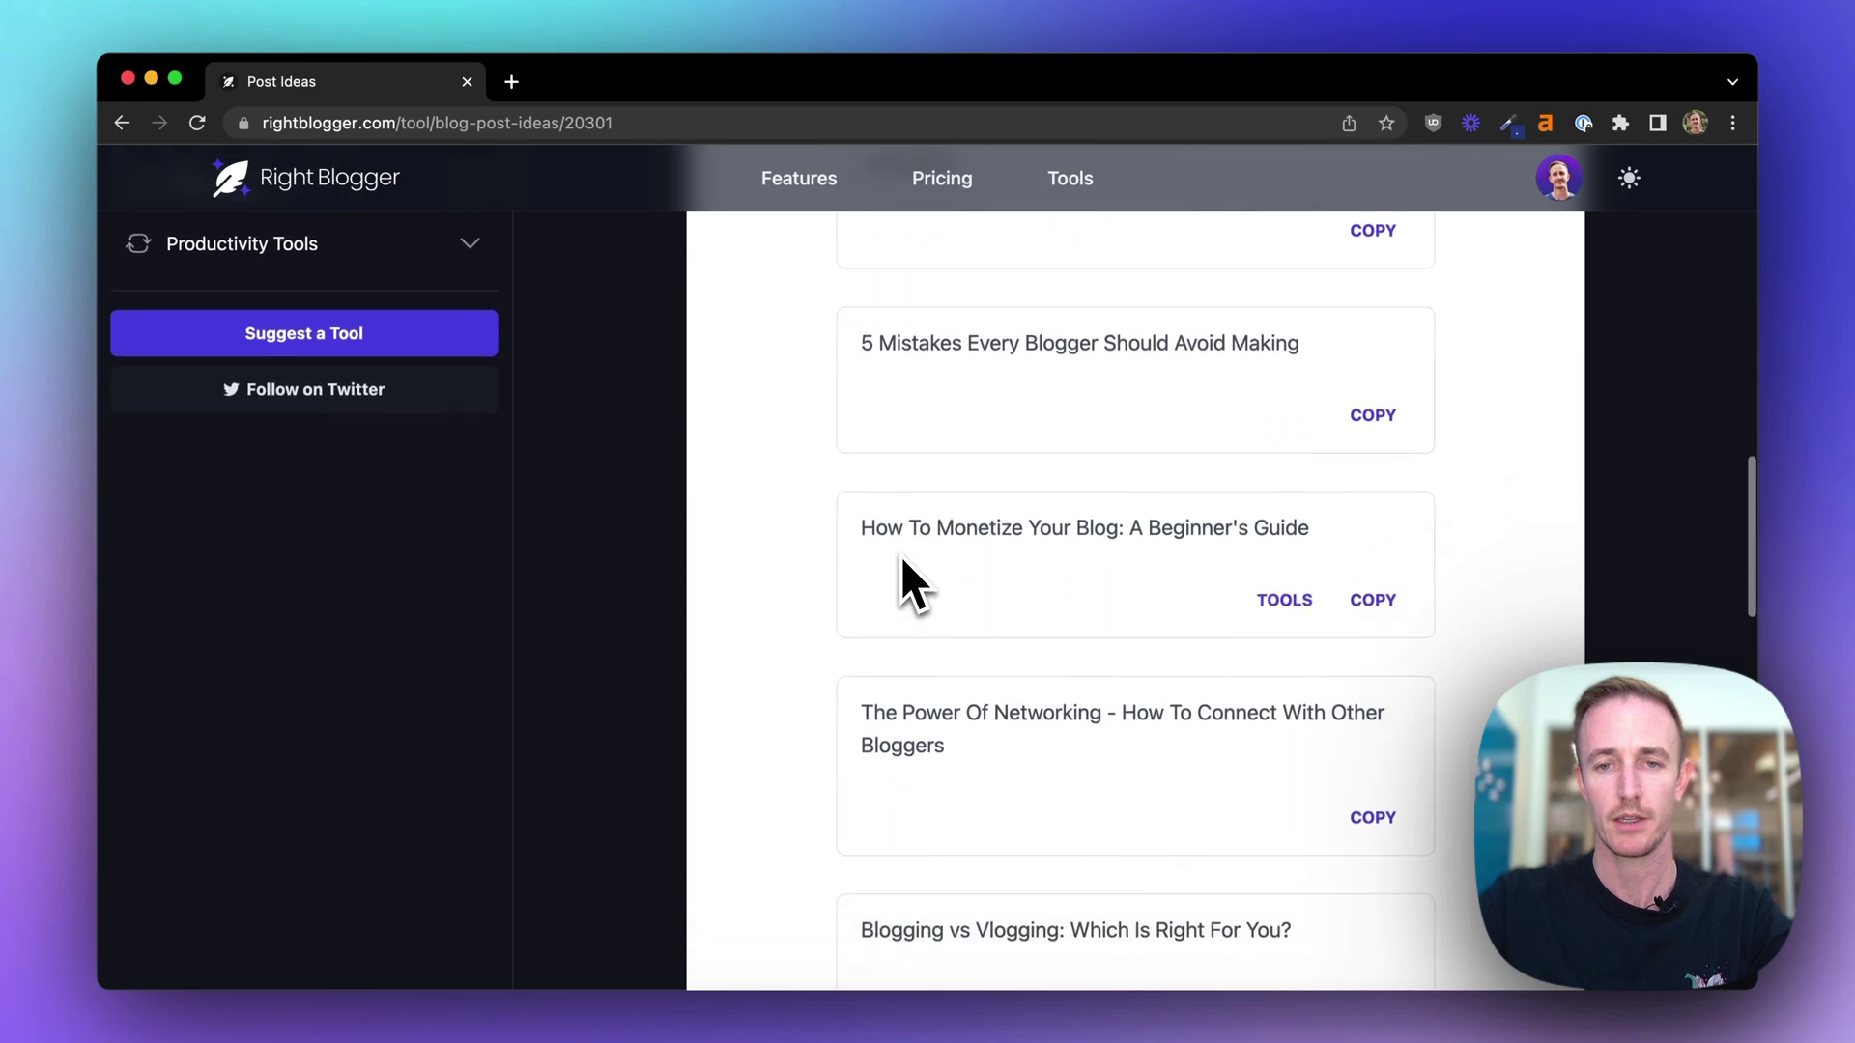
scroll(902, 559, down, 5)
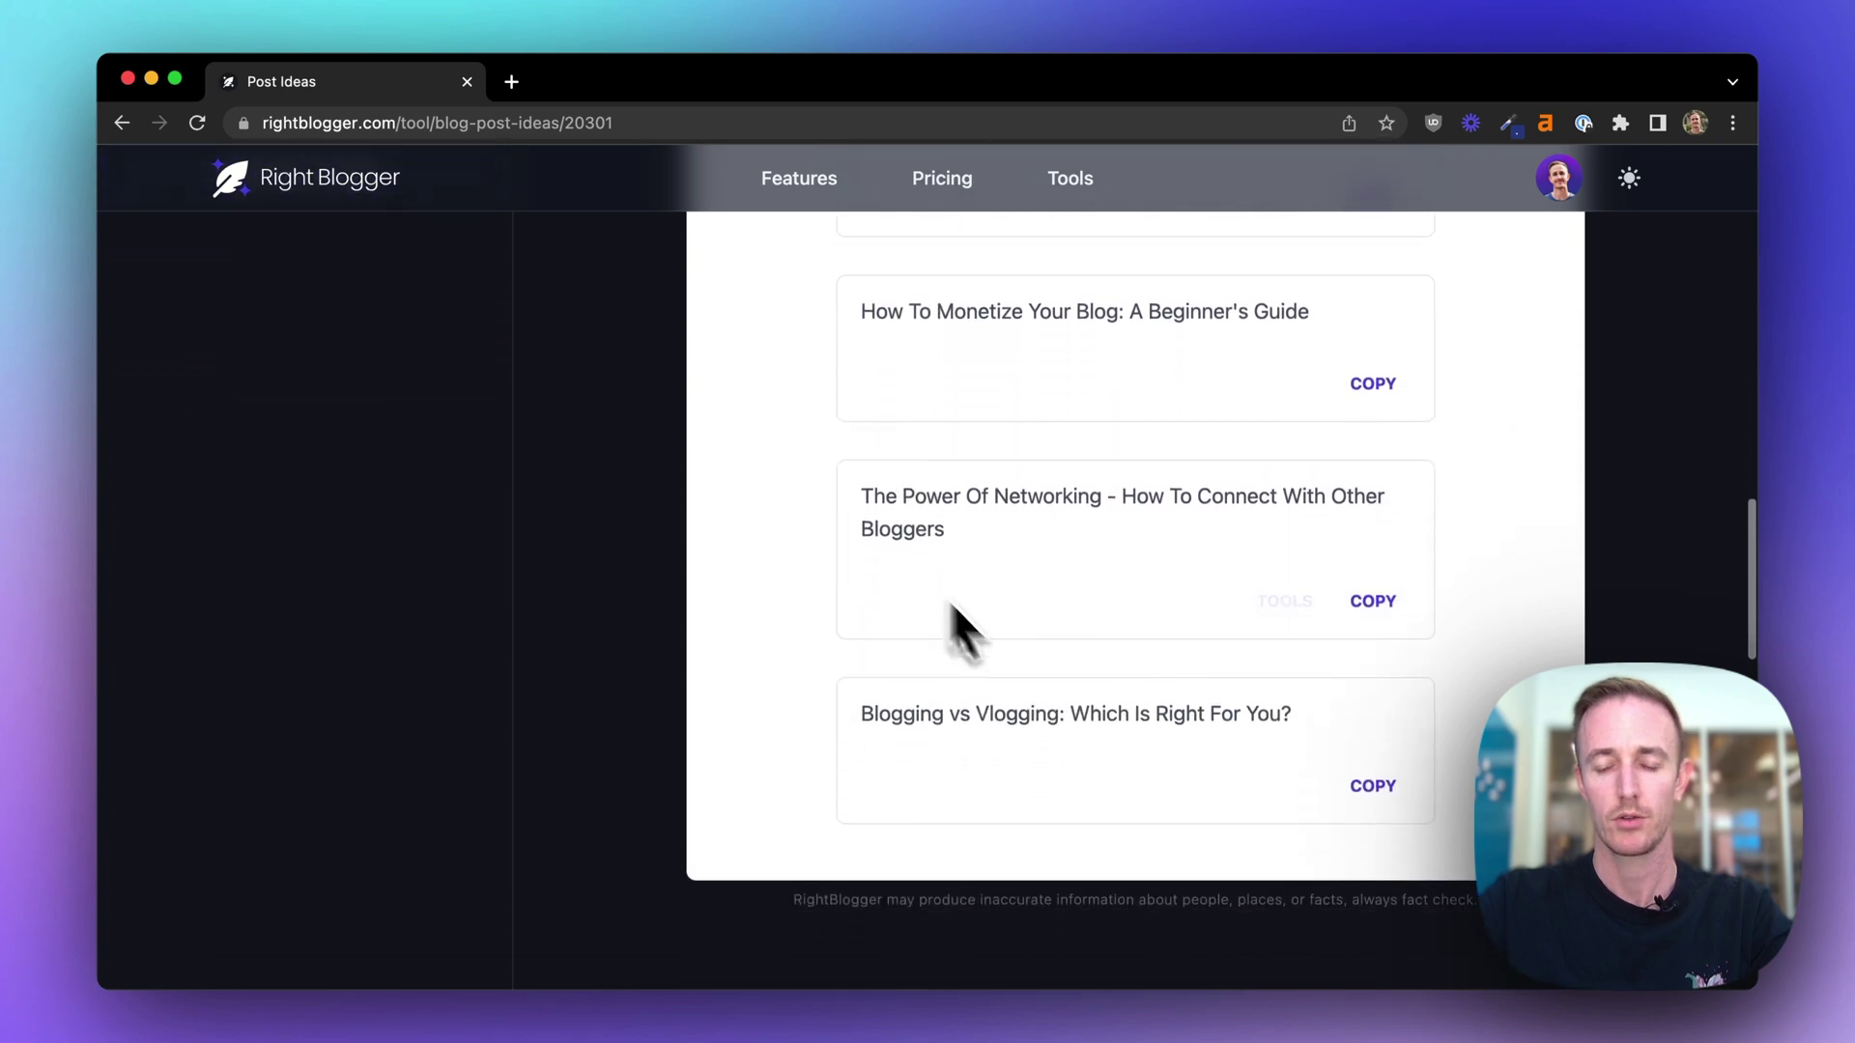
mouse_move(1039, 734)
scroll(981, 733, down, 2)
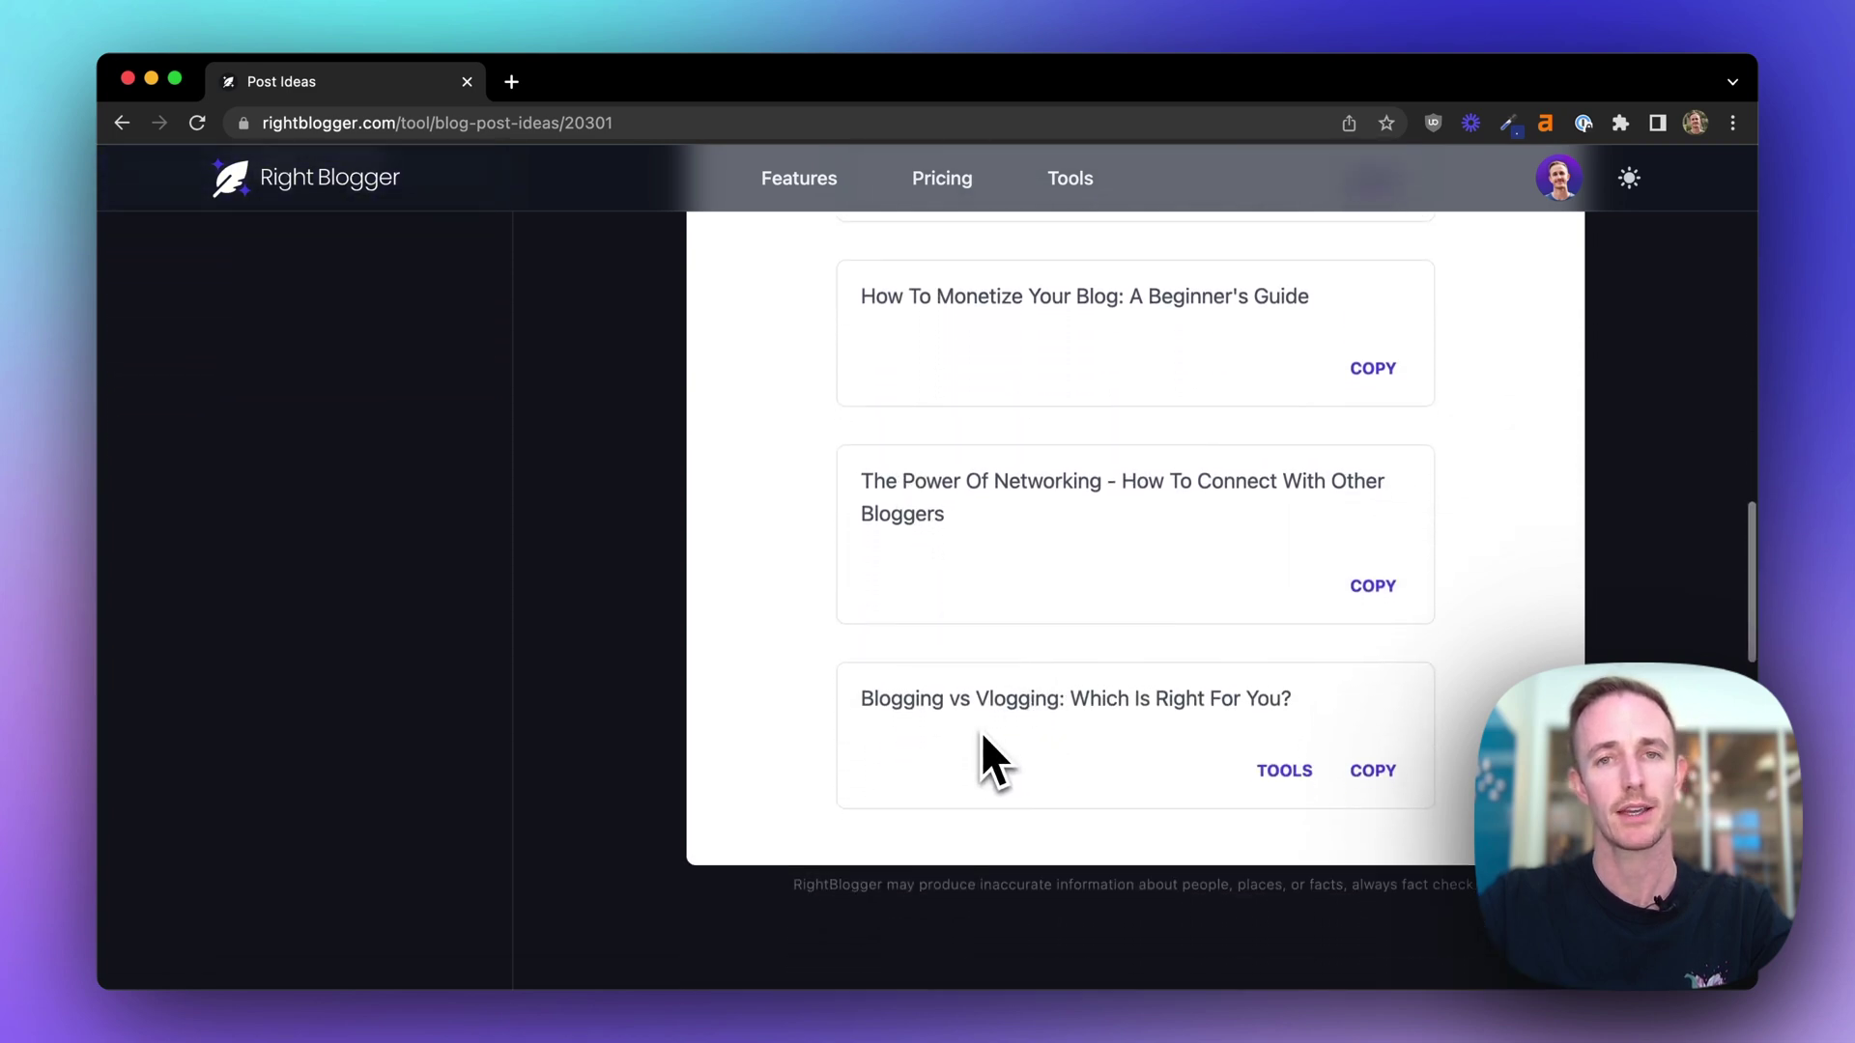
scroll(1165, 688, down, 1)
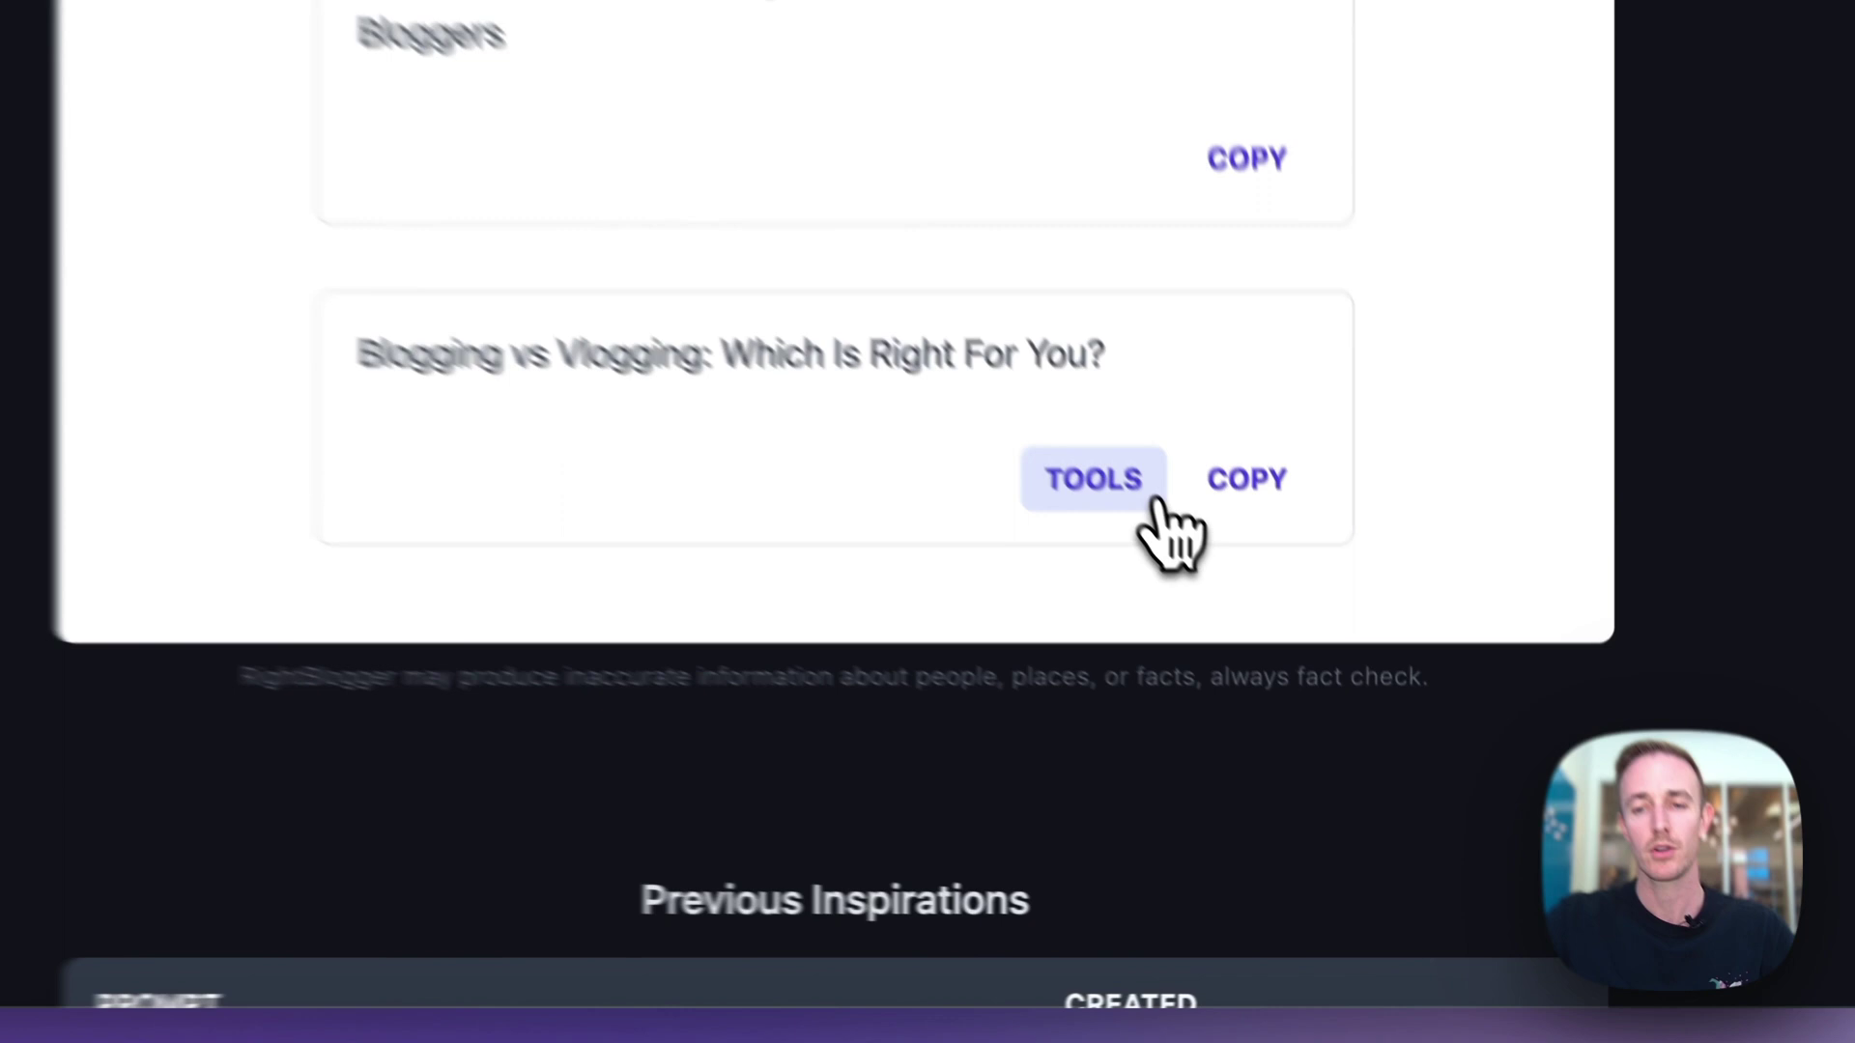
Send the 'Blogging vs Vlogging' idea to Article Writer with Edit Outline switched on.
click(1318, 697)
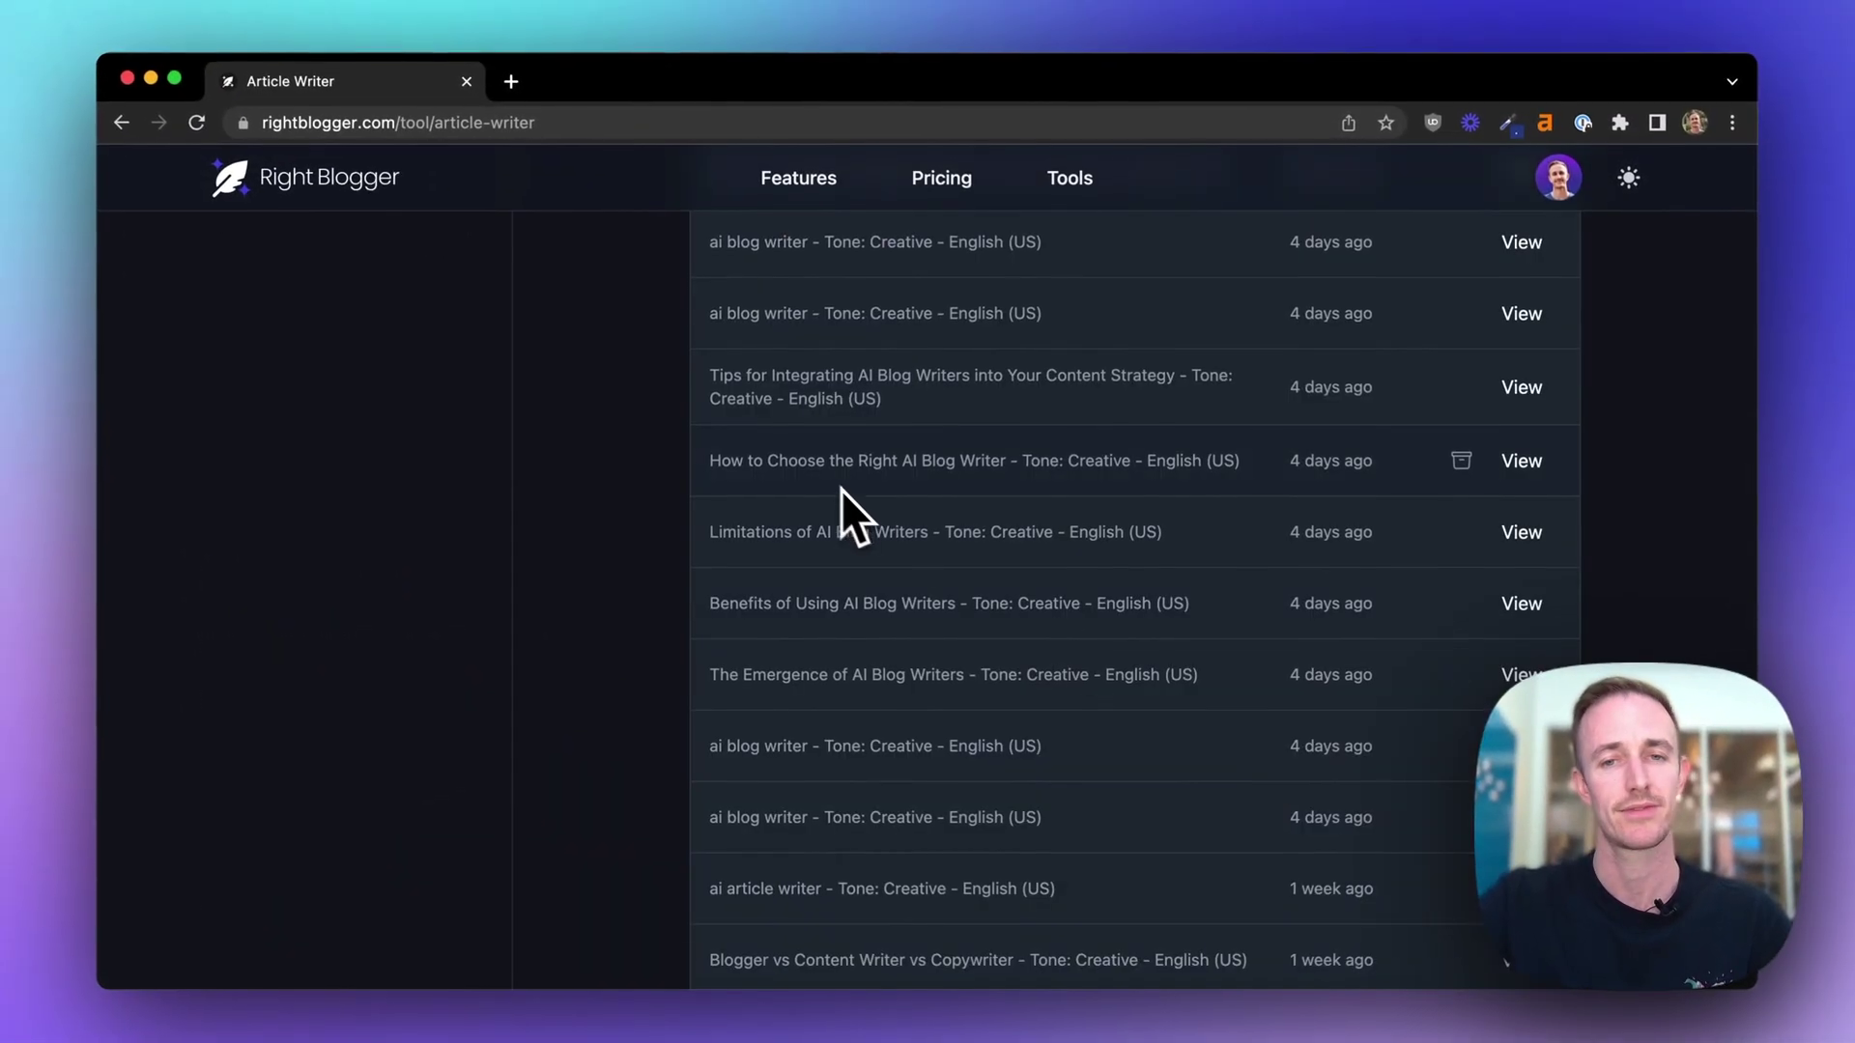
scroll(837, 488, up, 20)
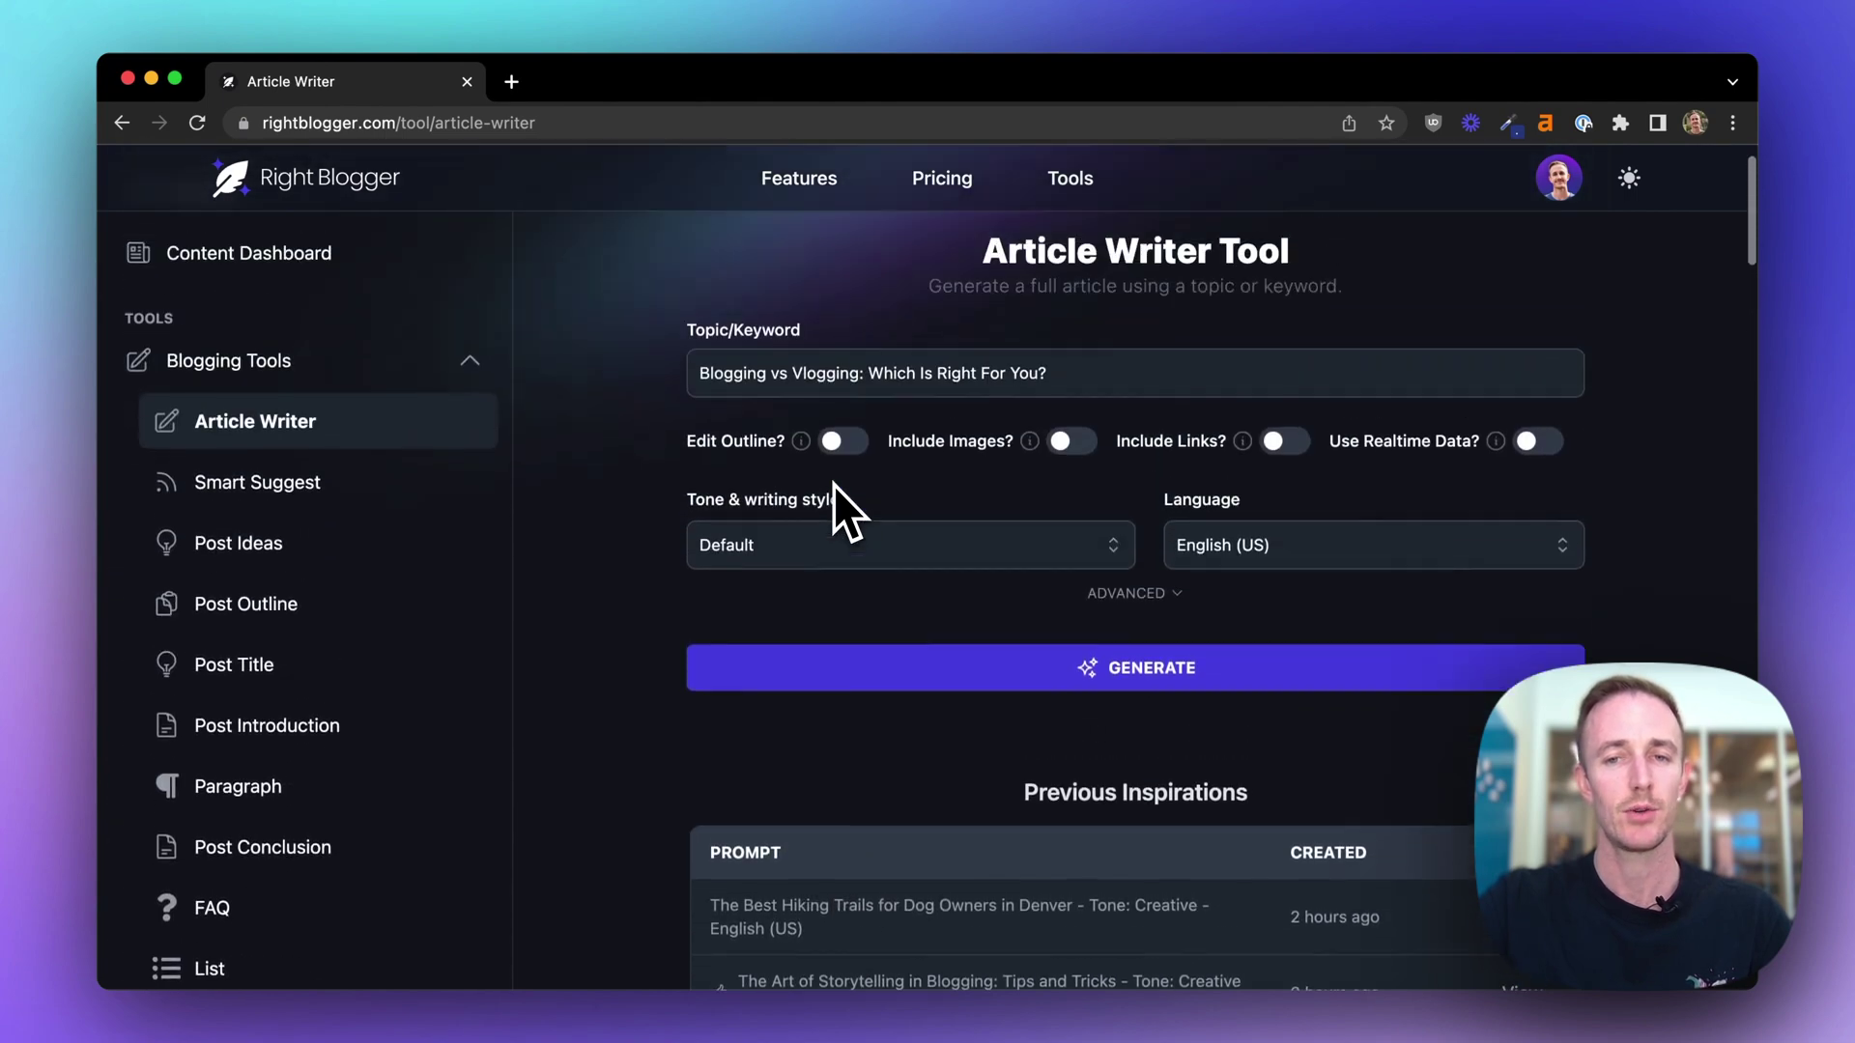
scroll(833, 485, up, 2)
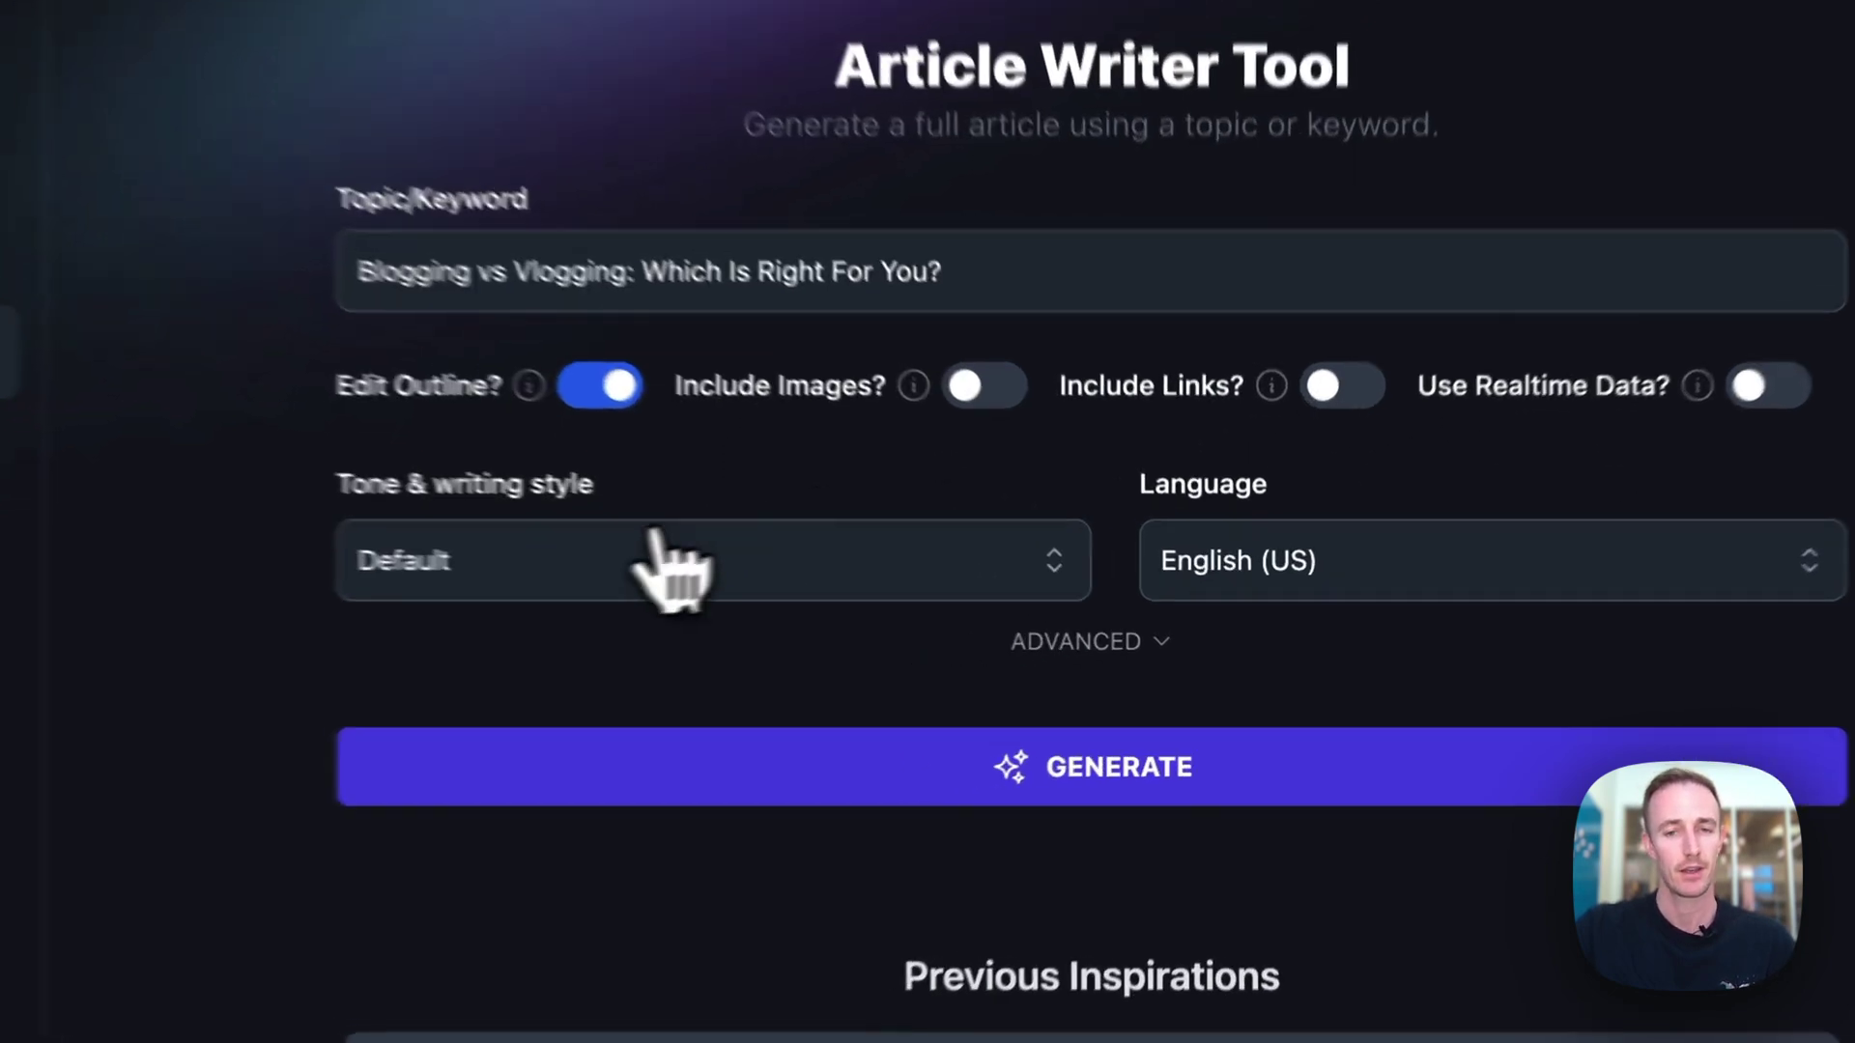
Set tone to Creative, length to Long-form (> 1,000 words), and point of view to First Person (I).
click(626, 585)
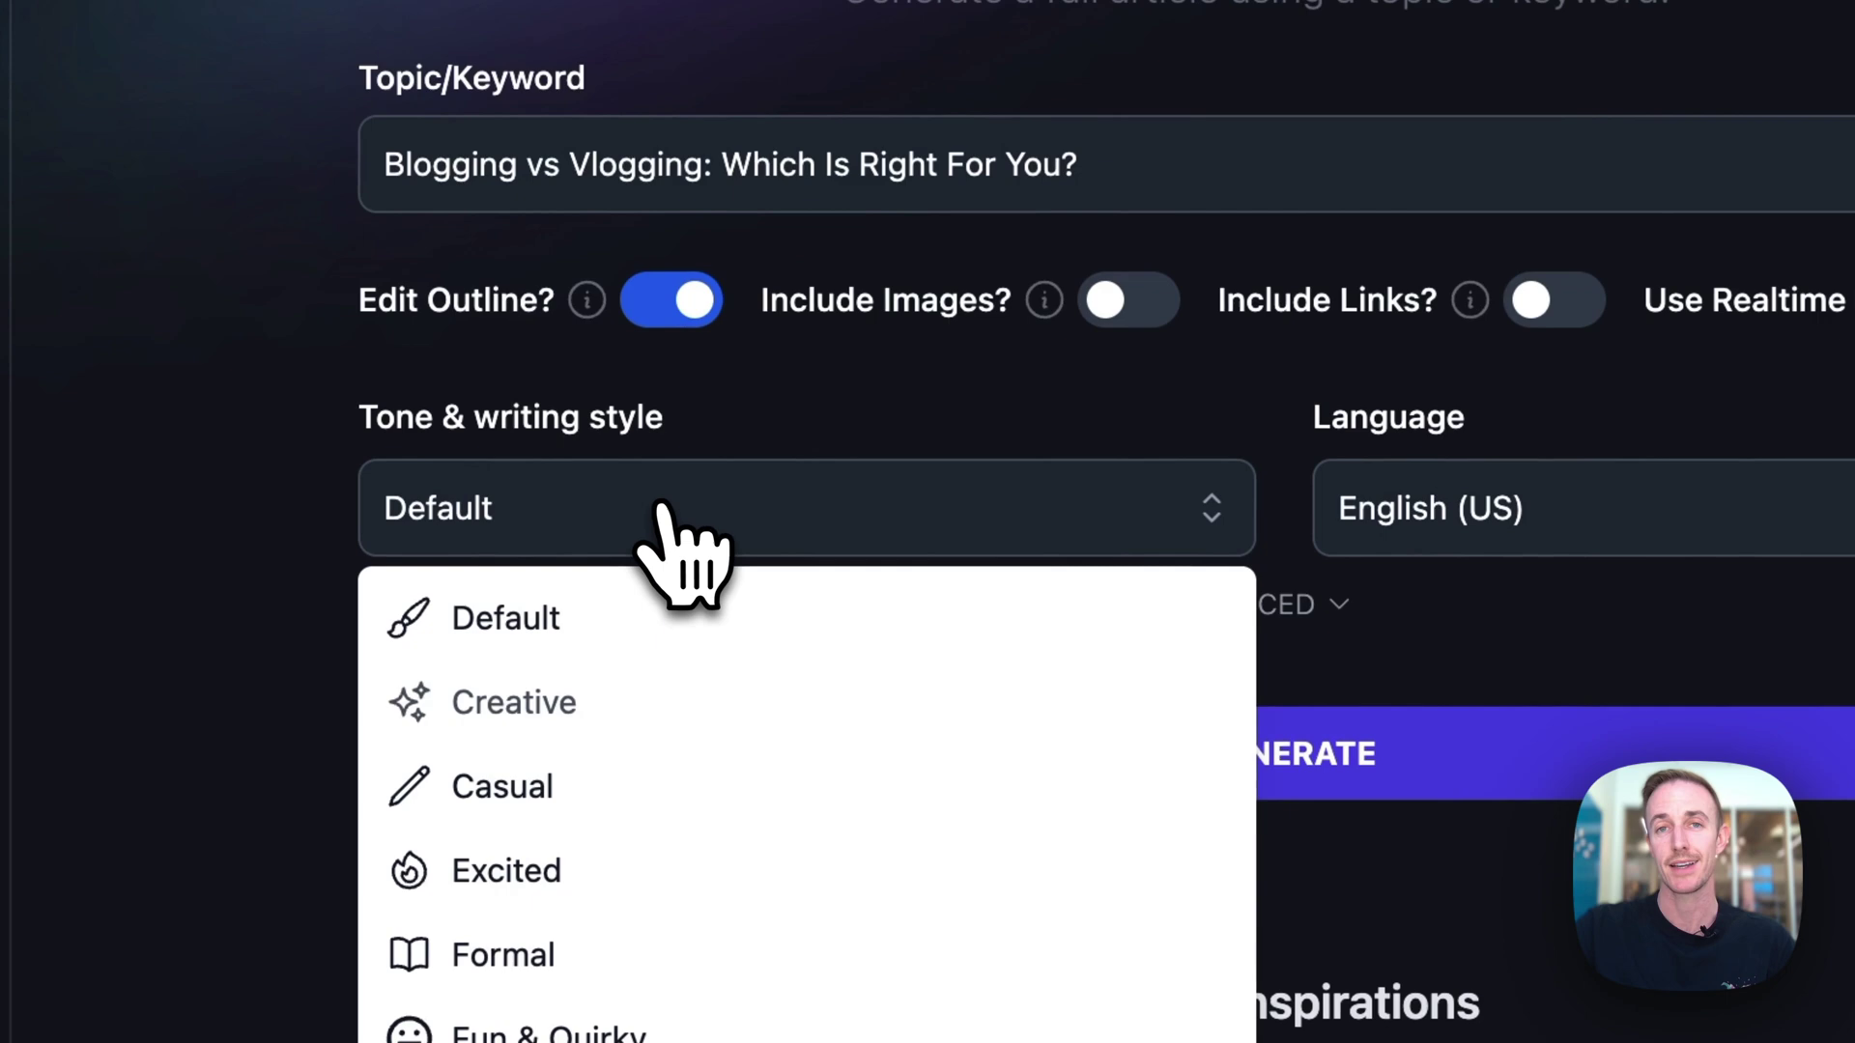
click(717, 697)
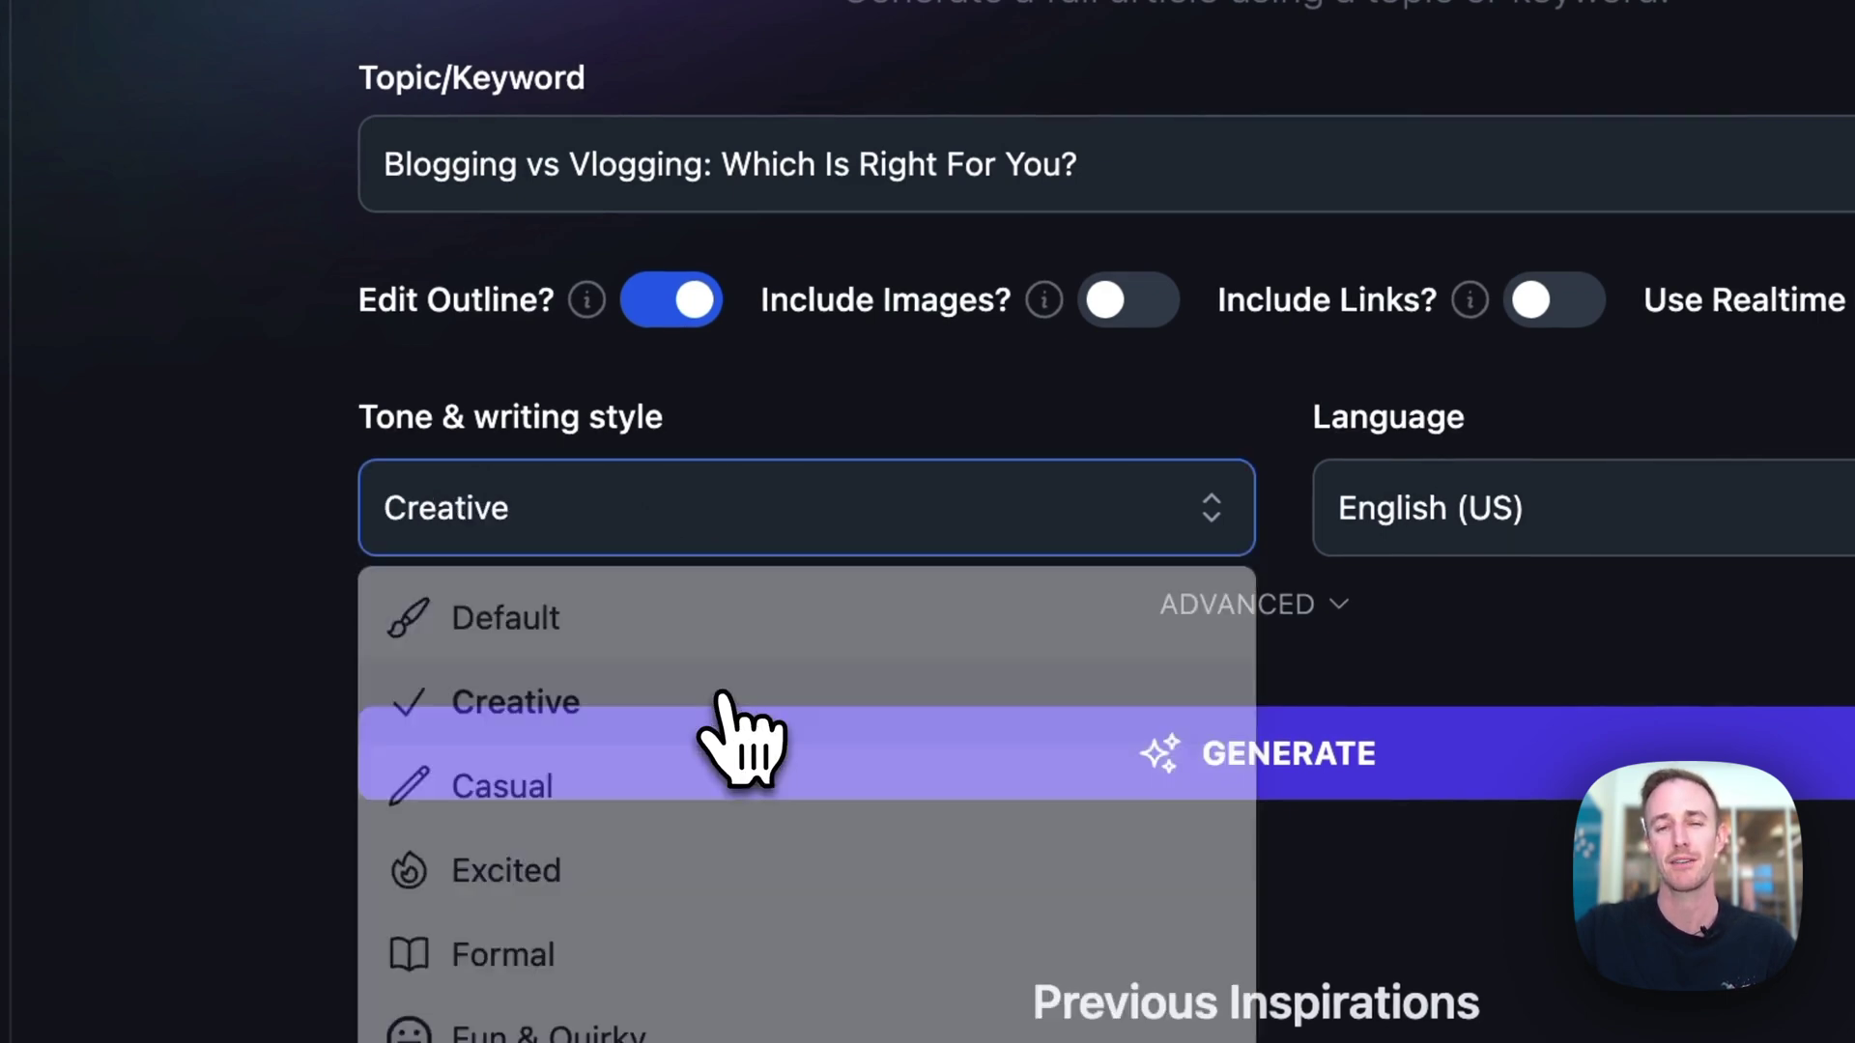
click(1264, 620)
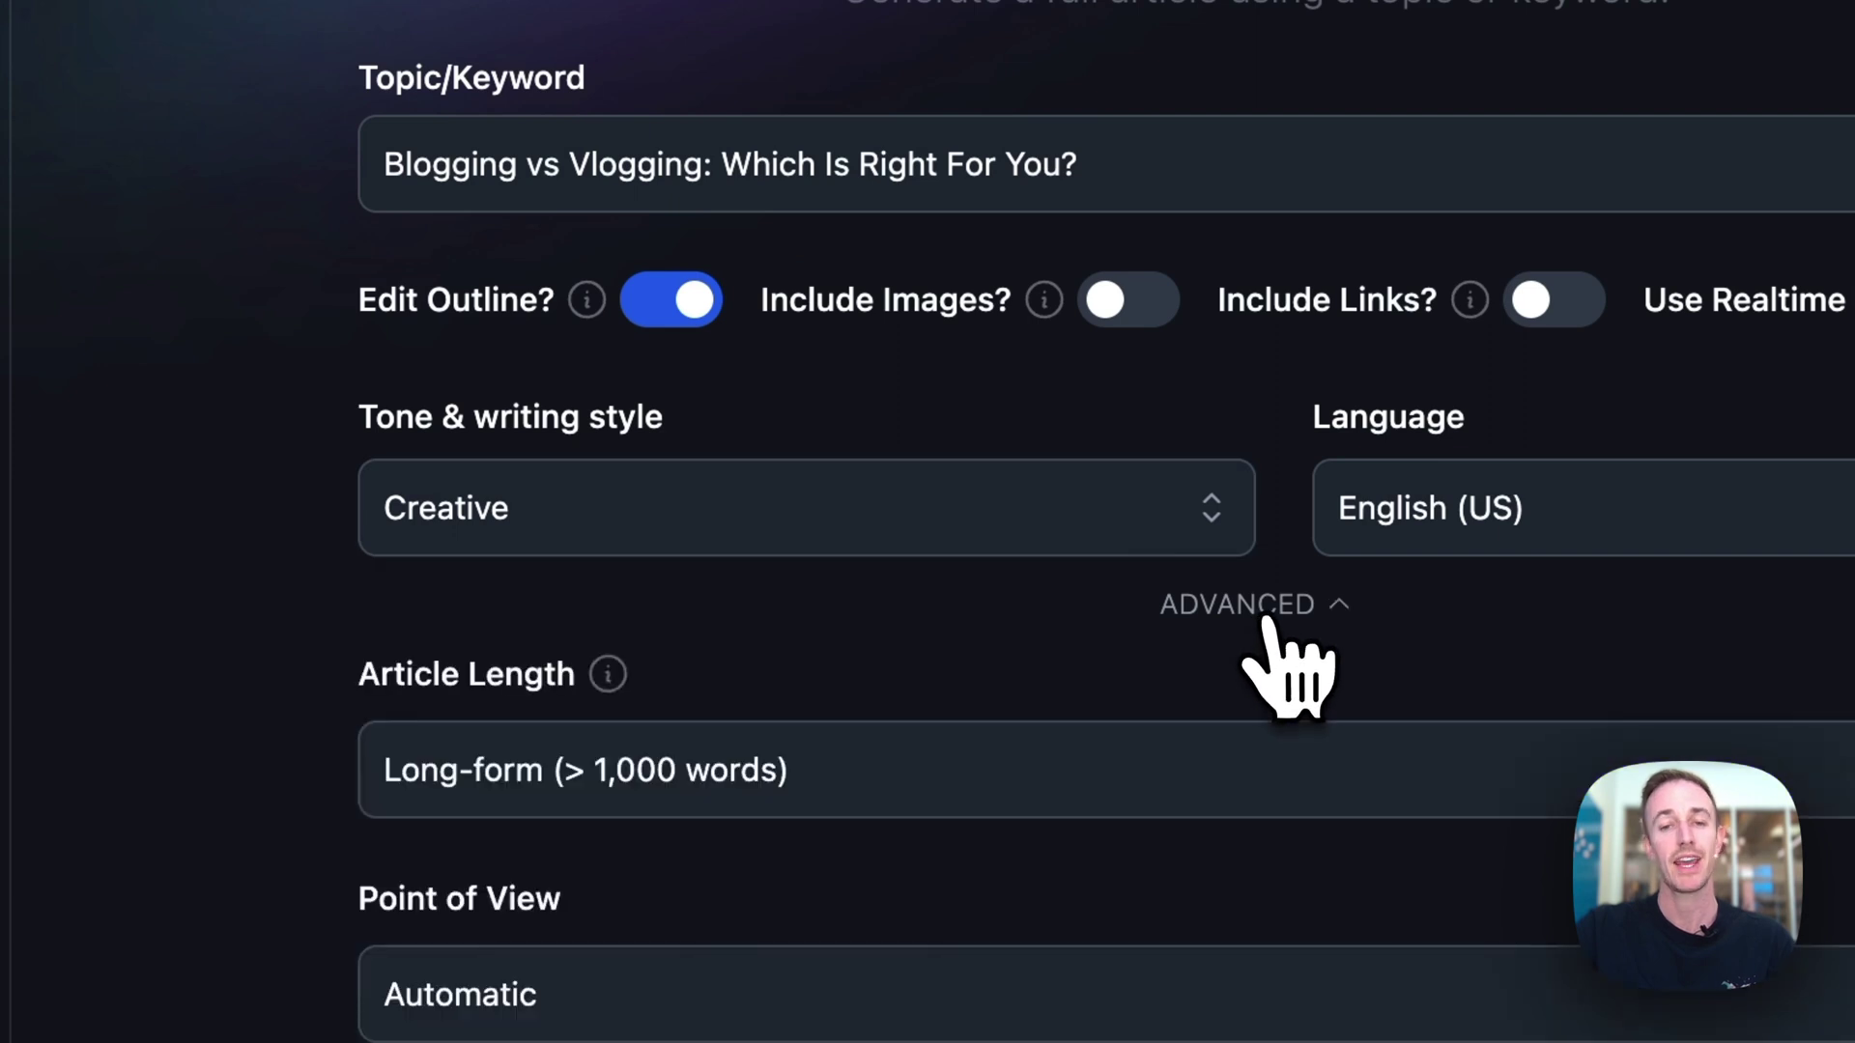
scroll(671, 701, down, 5)
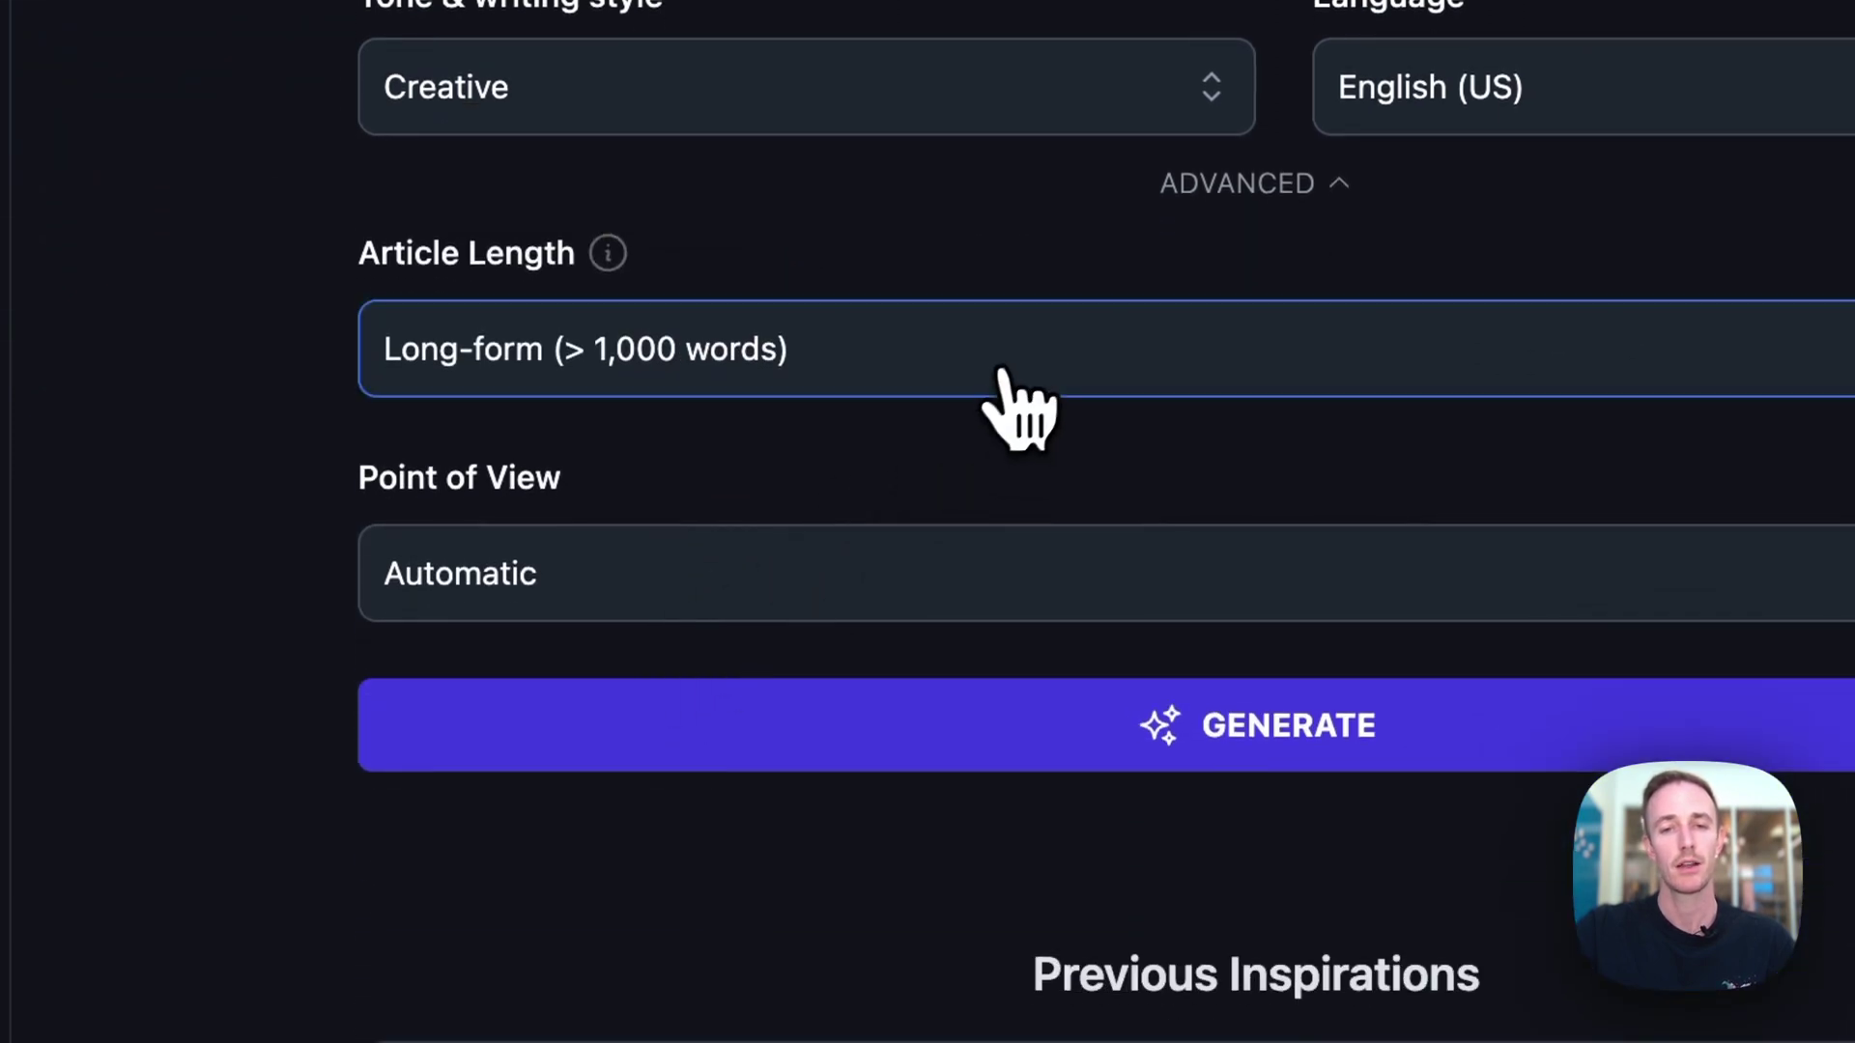
click(1000, 372)
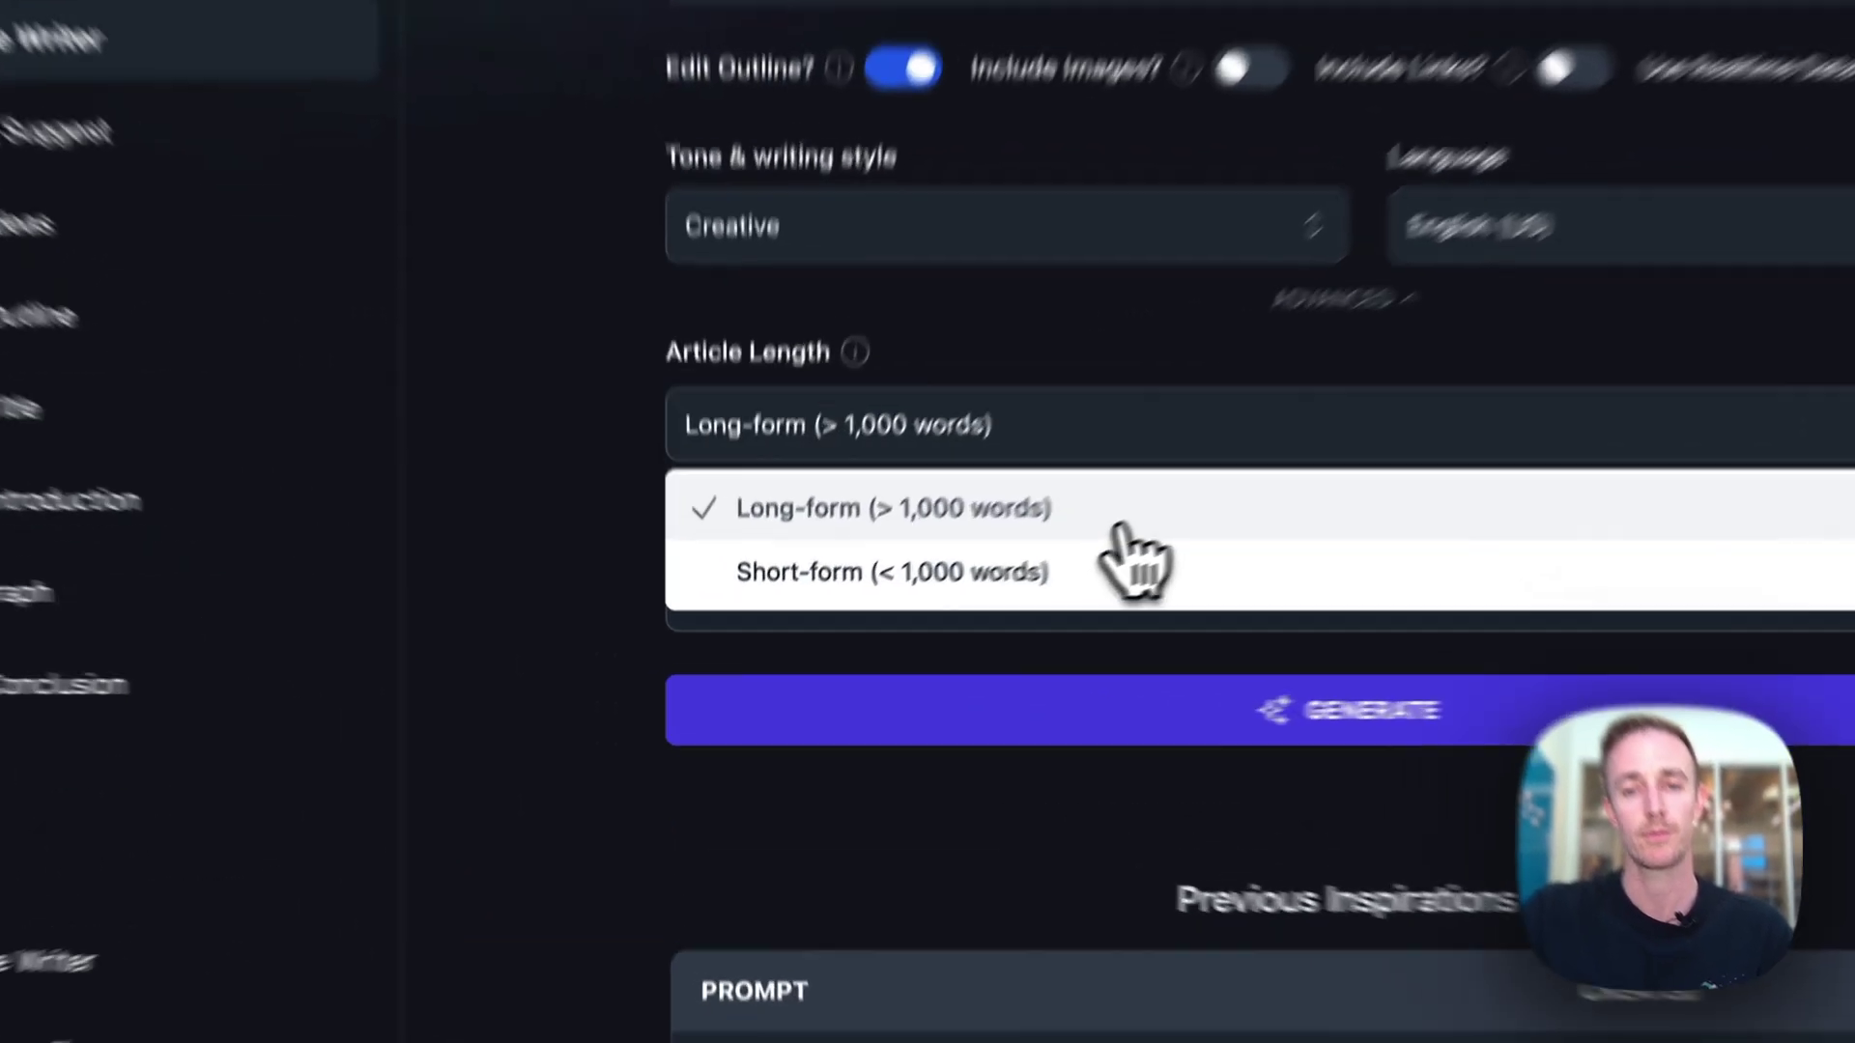
click(981, 594)
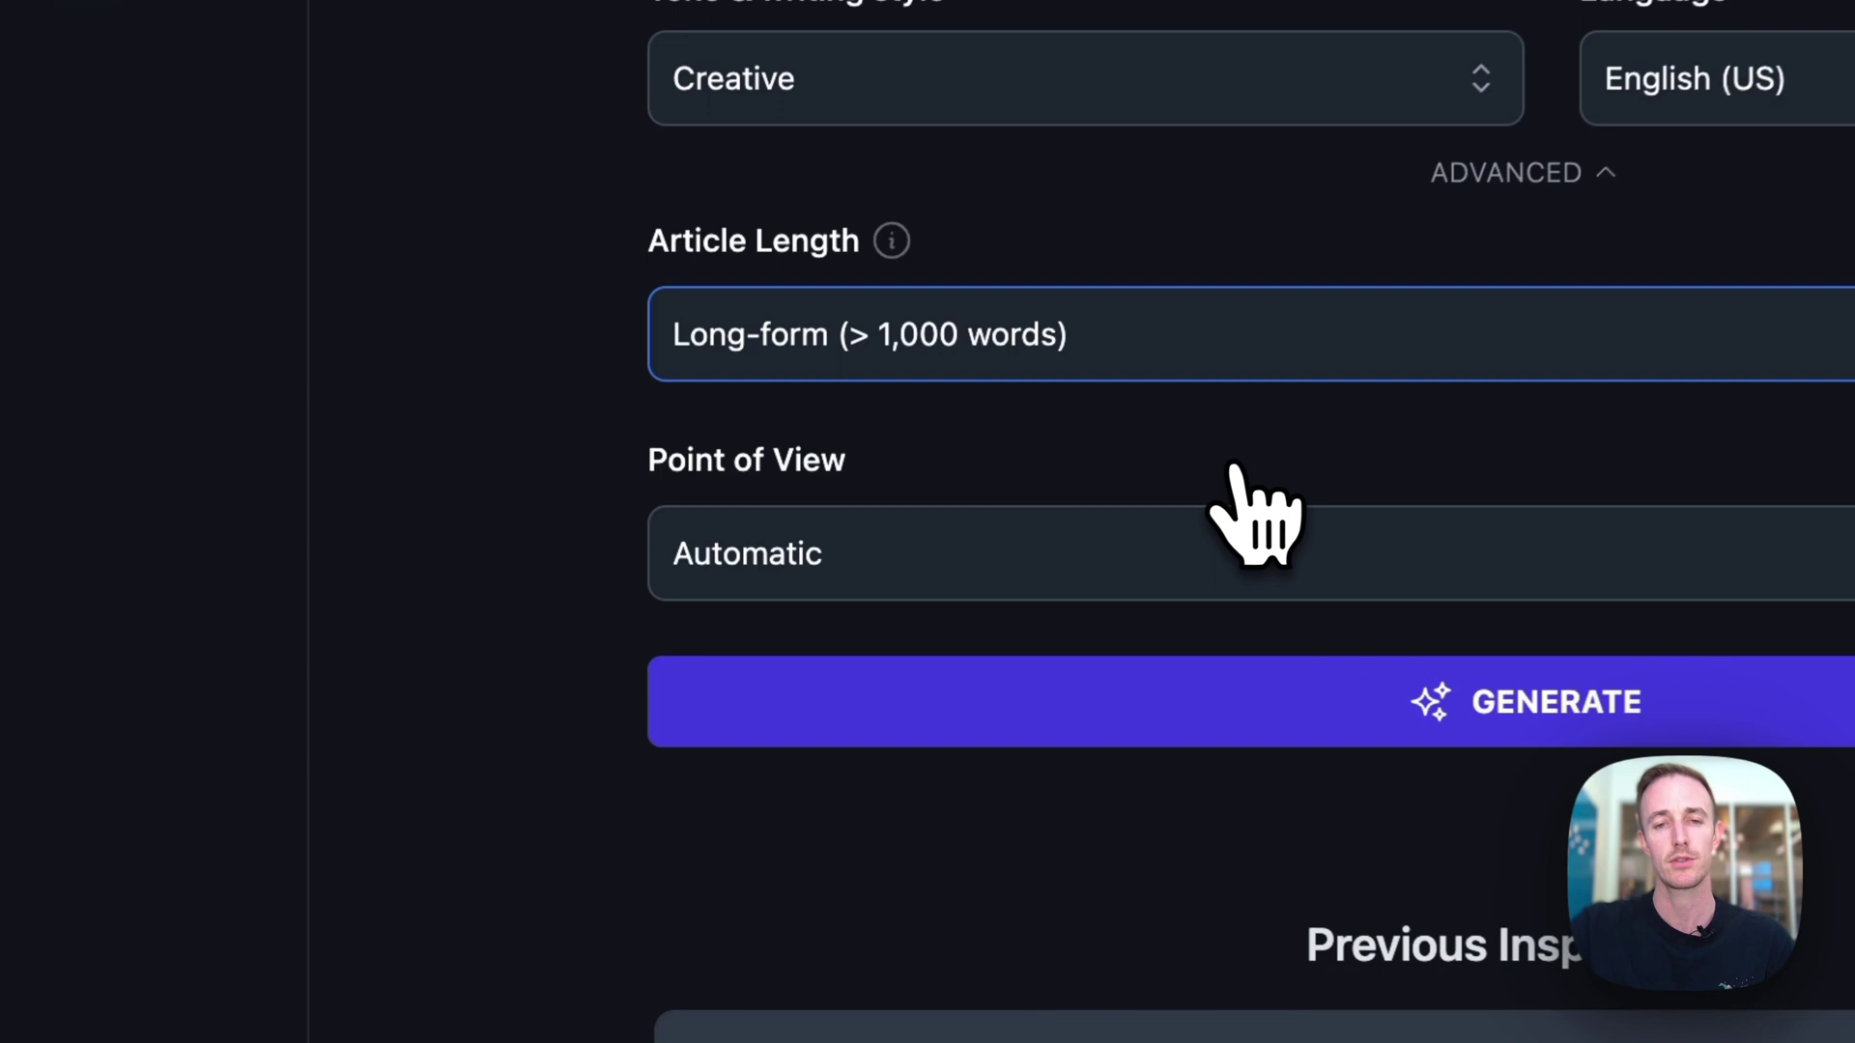
scroll(1160, 476, down, 2)
click(1203, 432)
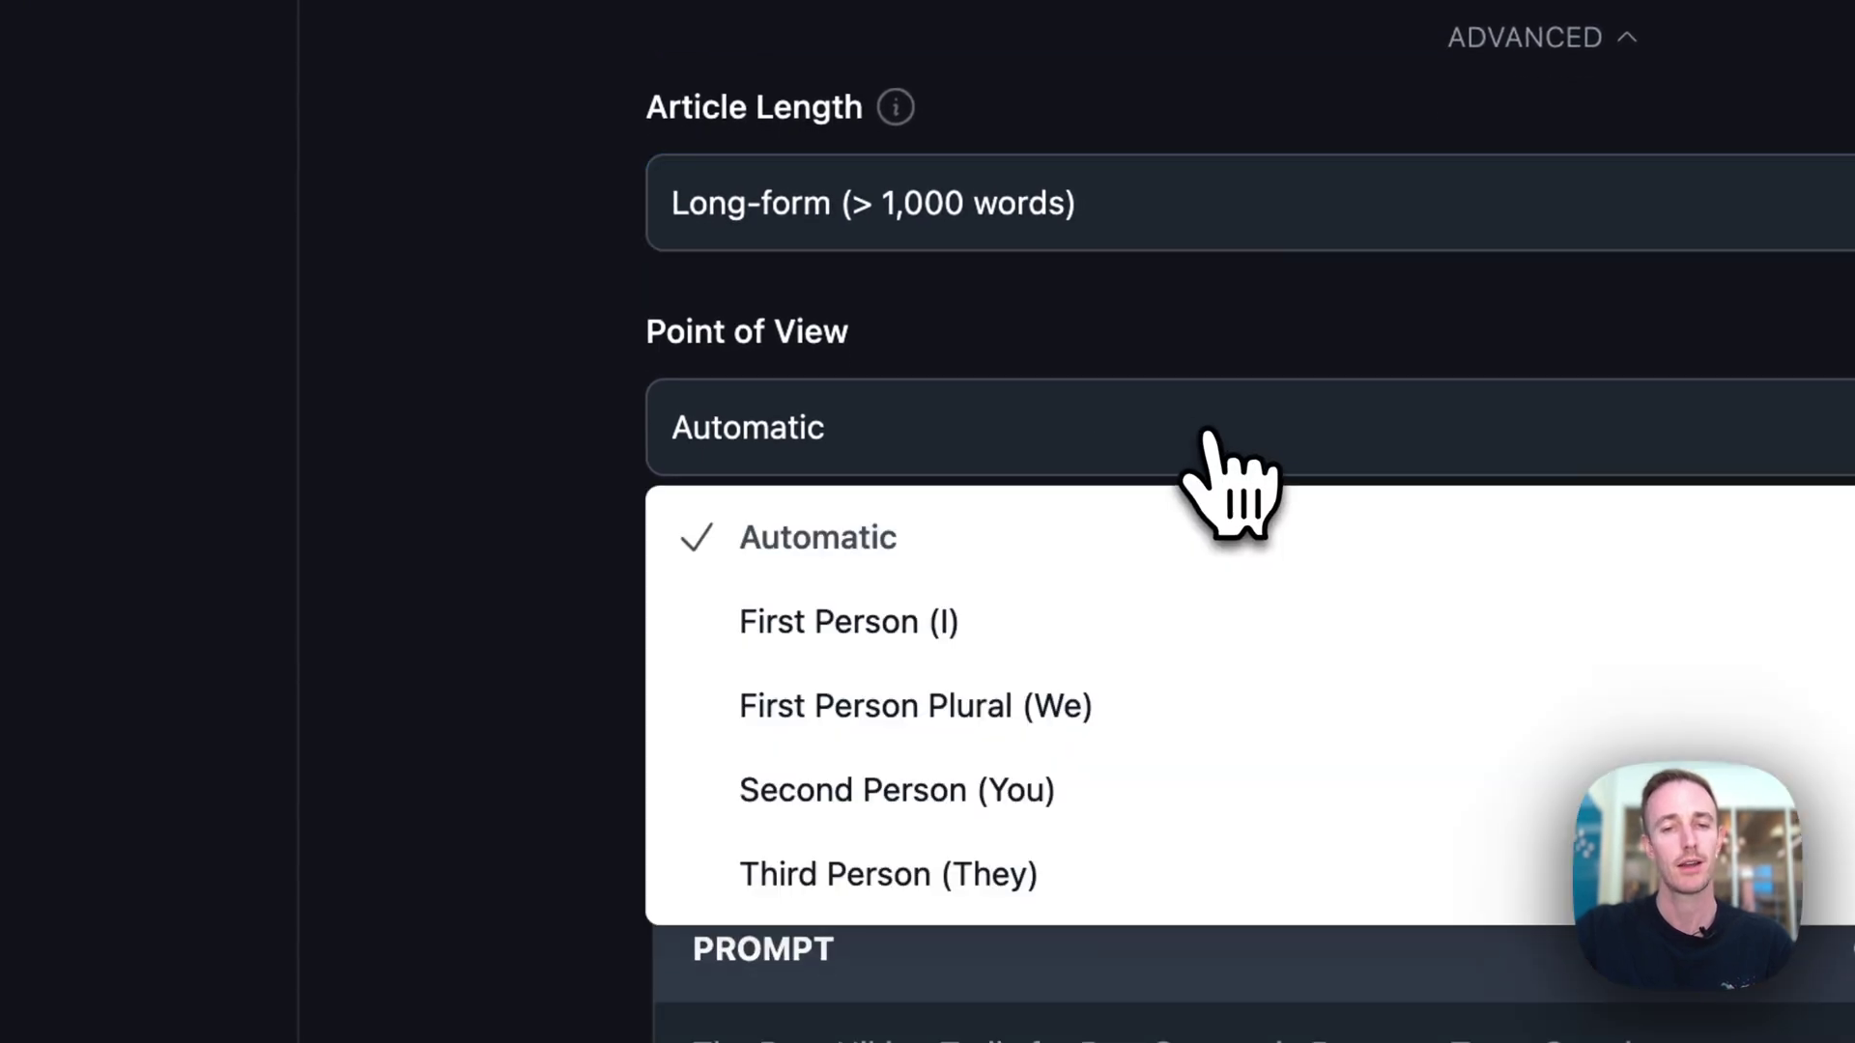
click(851, 638)
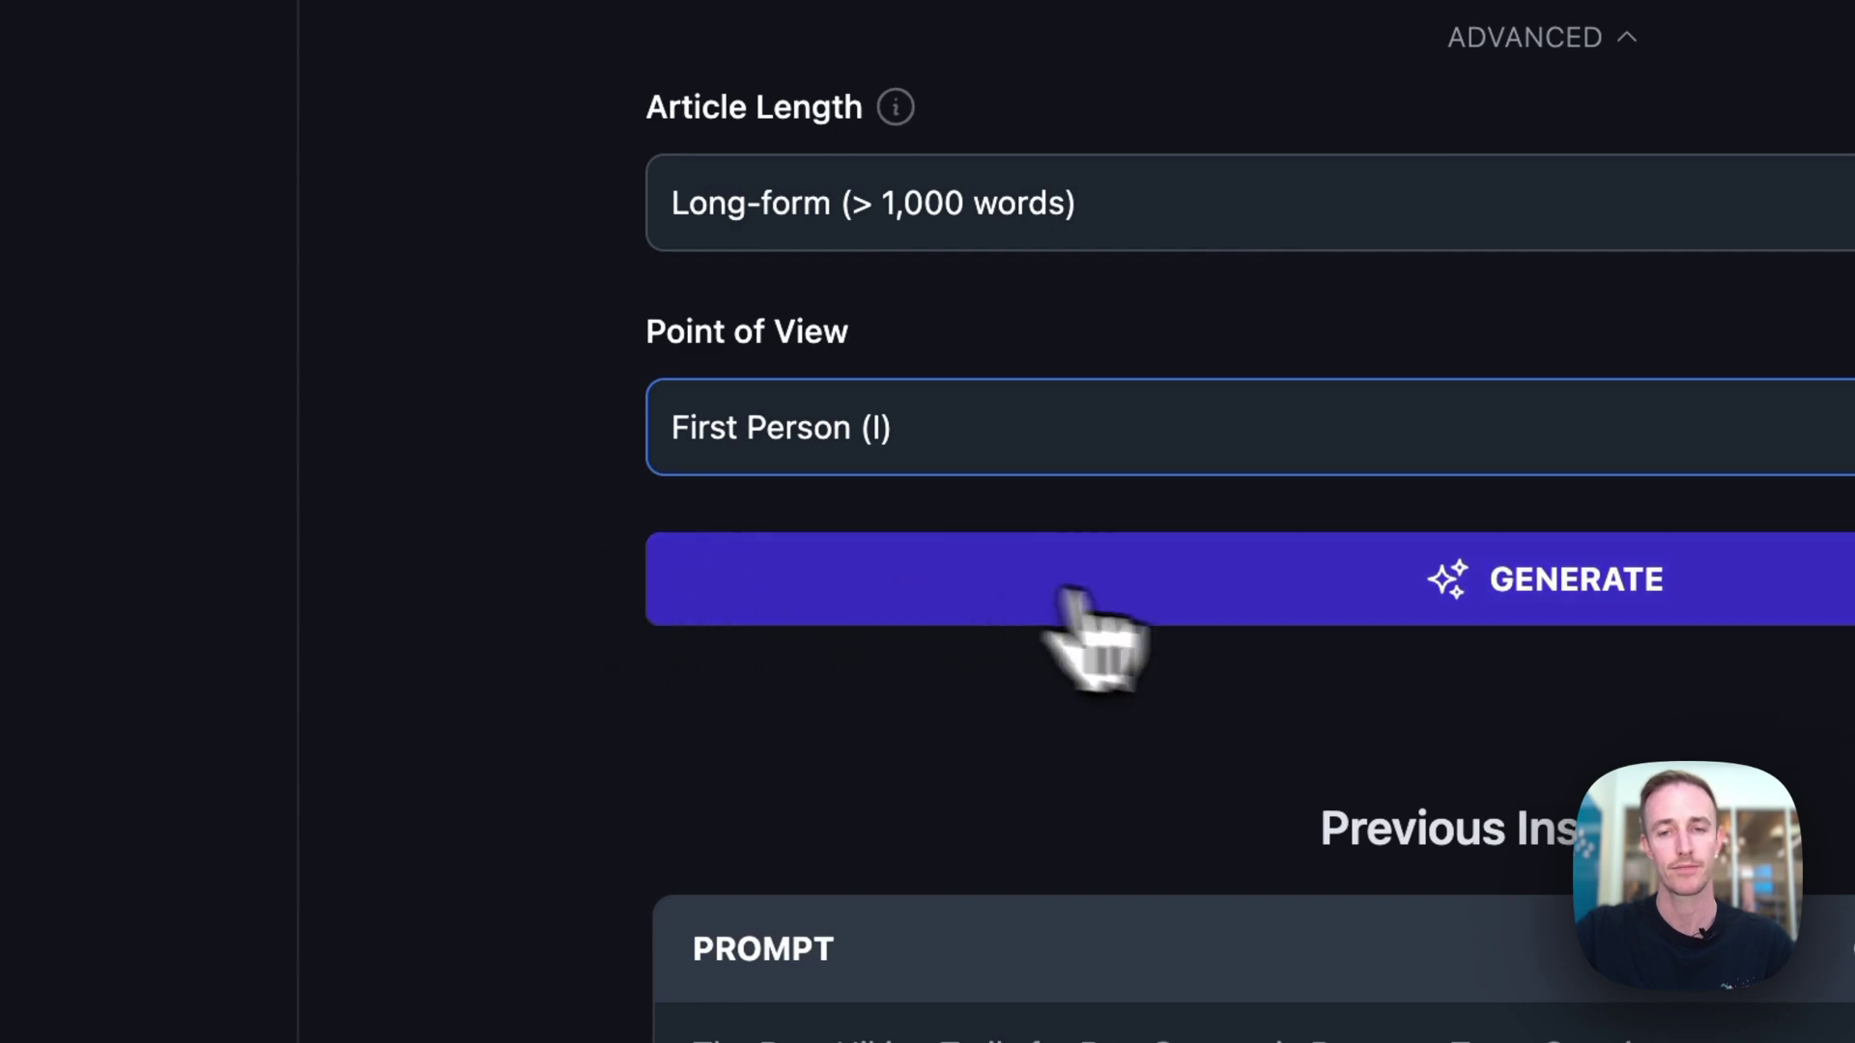
Generate the editable outline for the Blogging vs Vlogging article.
click(1265, 585)
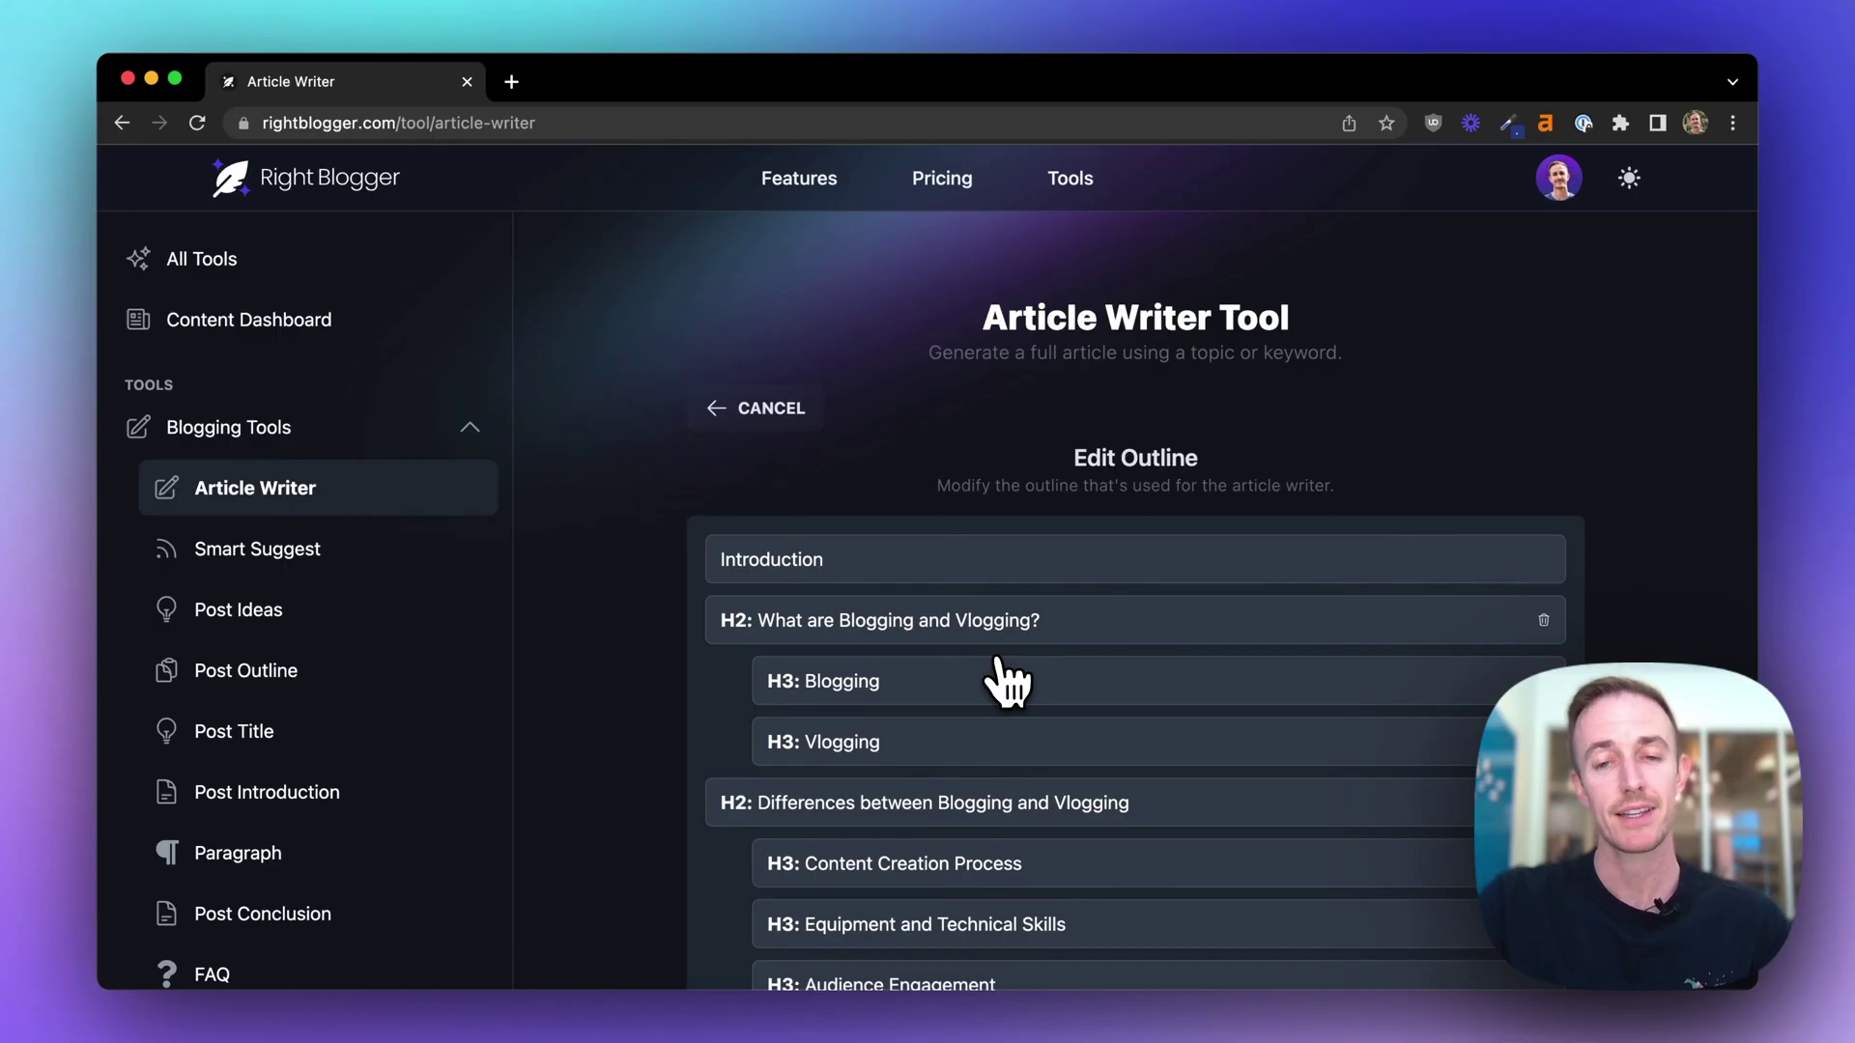
scroll(1005, 681, down, 5)
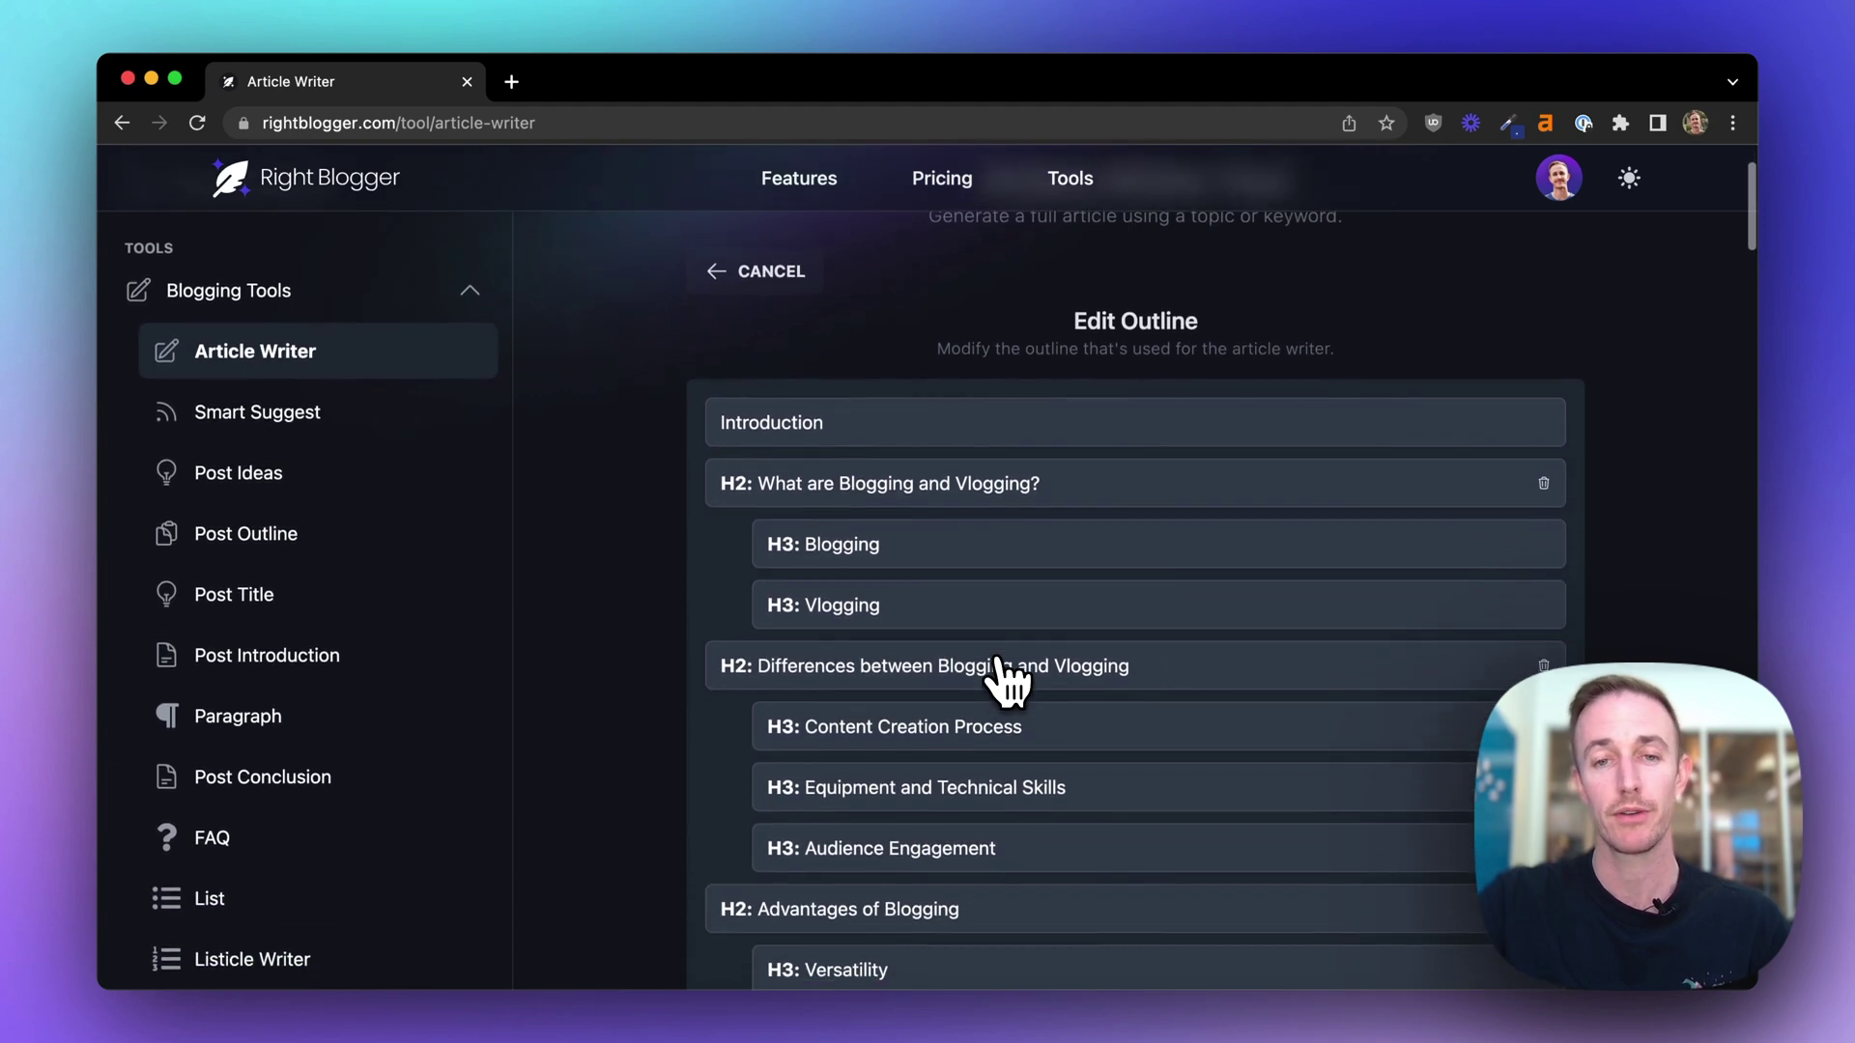
scroll(1007, 681, down, 1)
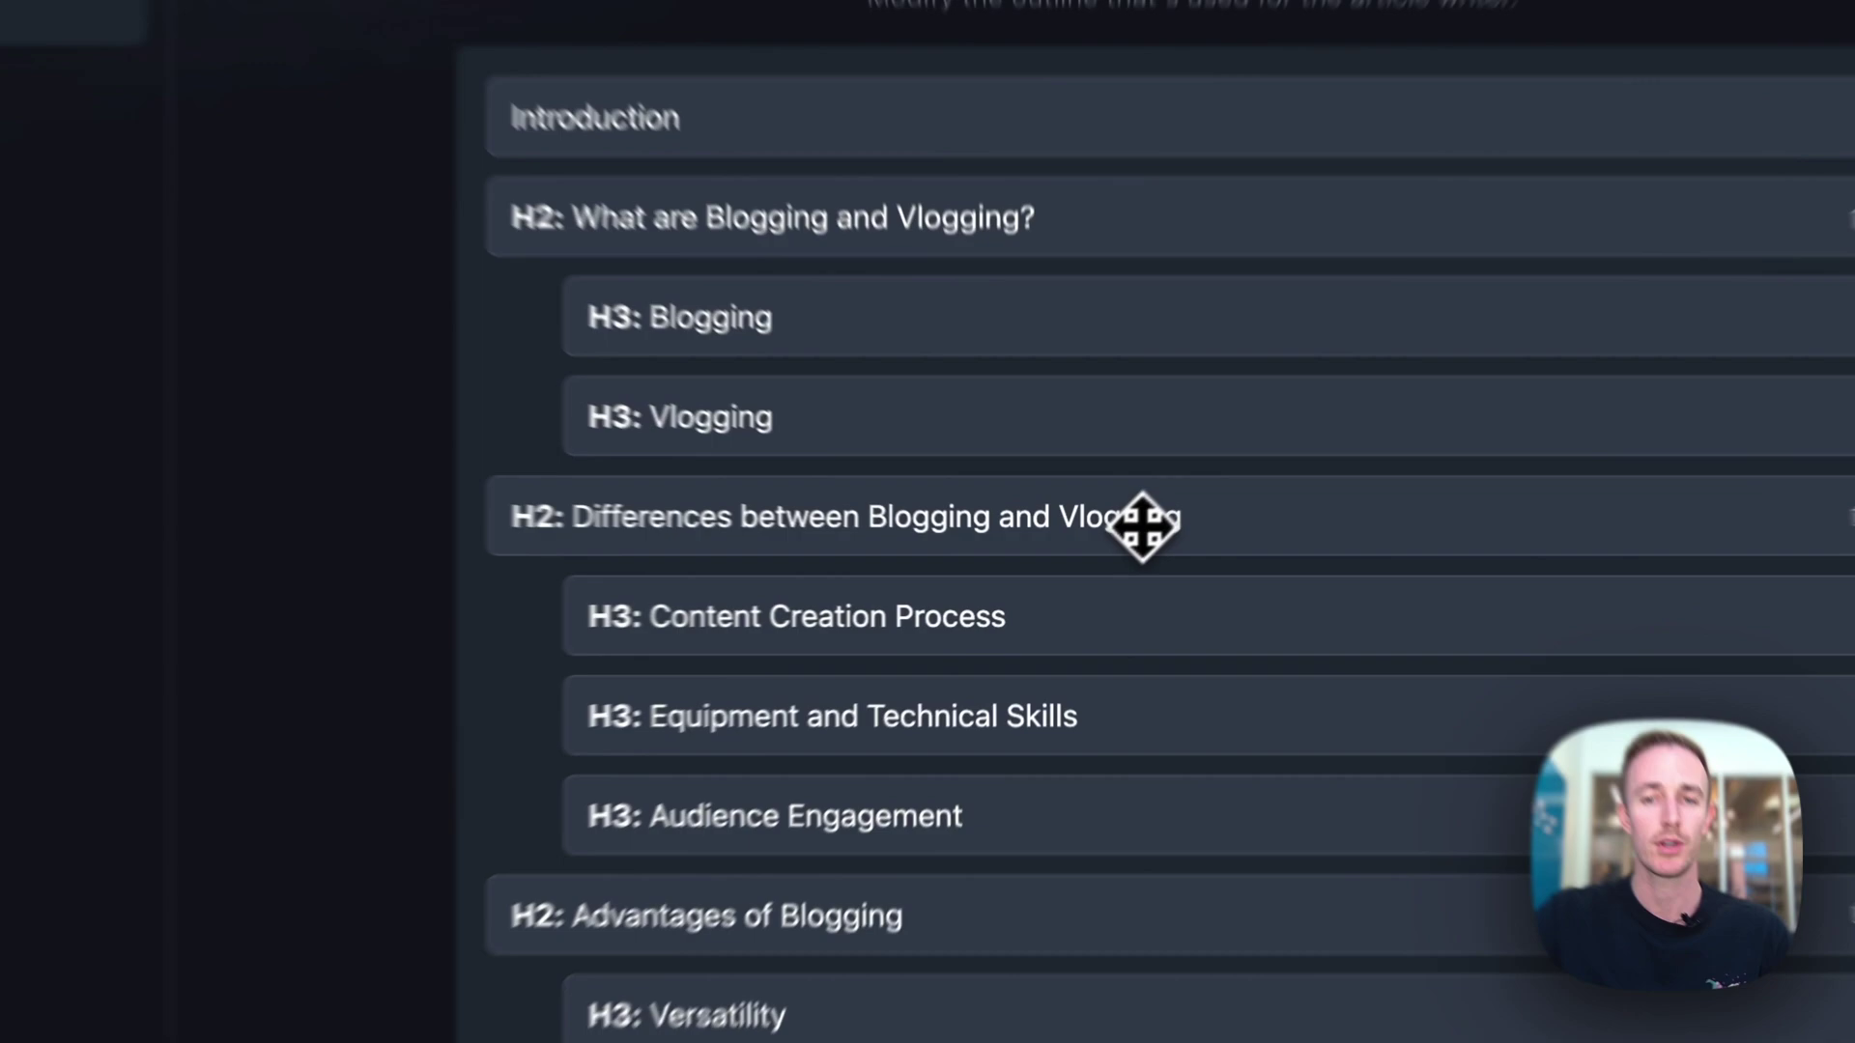
Drag the Differences between Blogging and Vlogging section and review the outline through Conclusion.
drag(1106, 548, 1095, 462)
drag(1144, 338, 1147, 667)
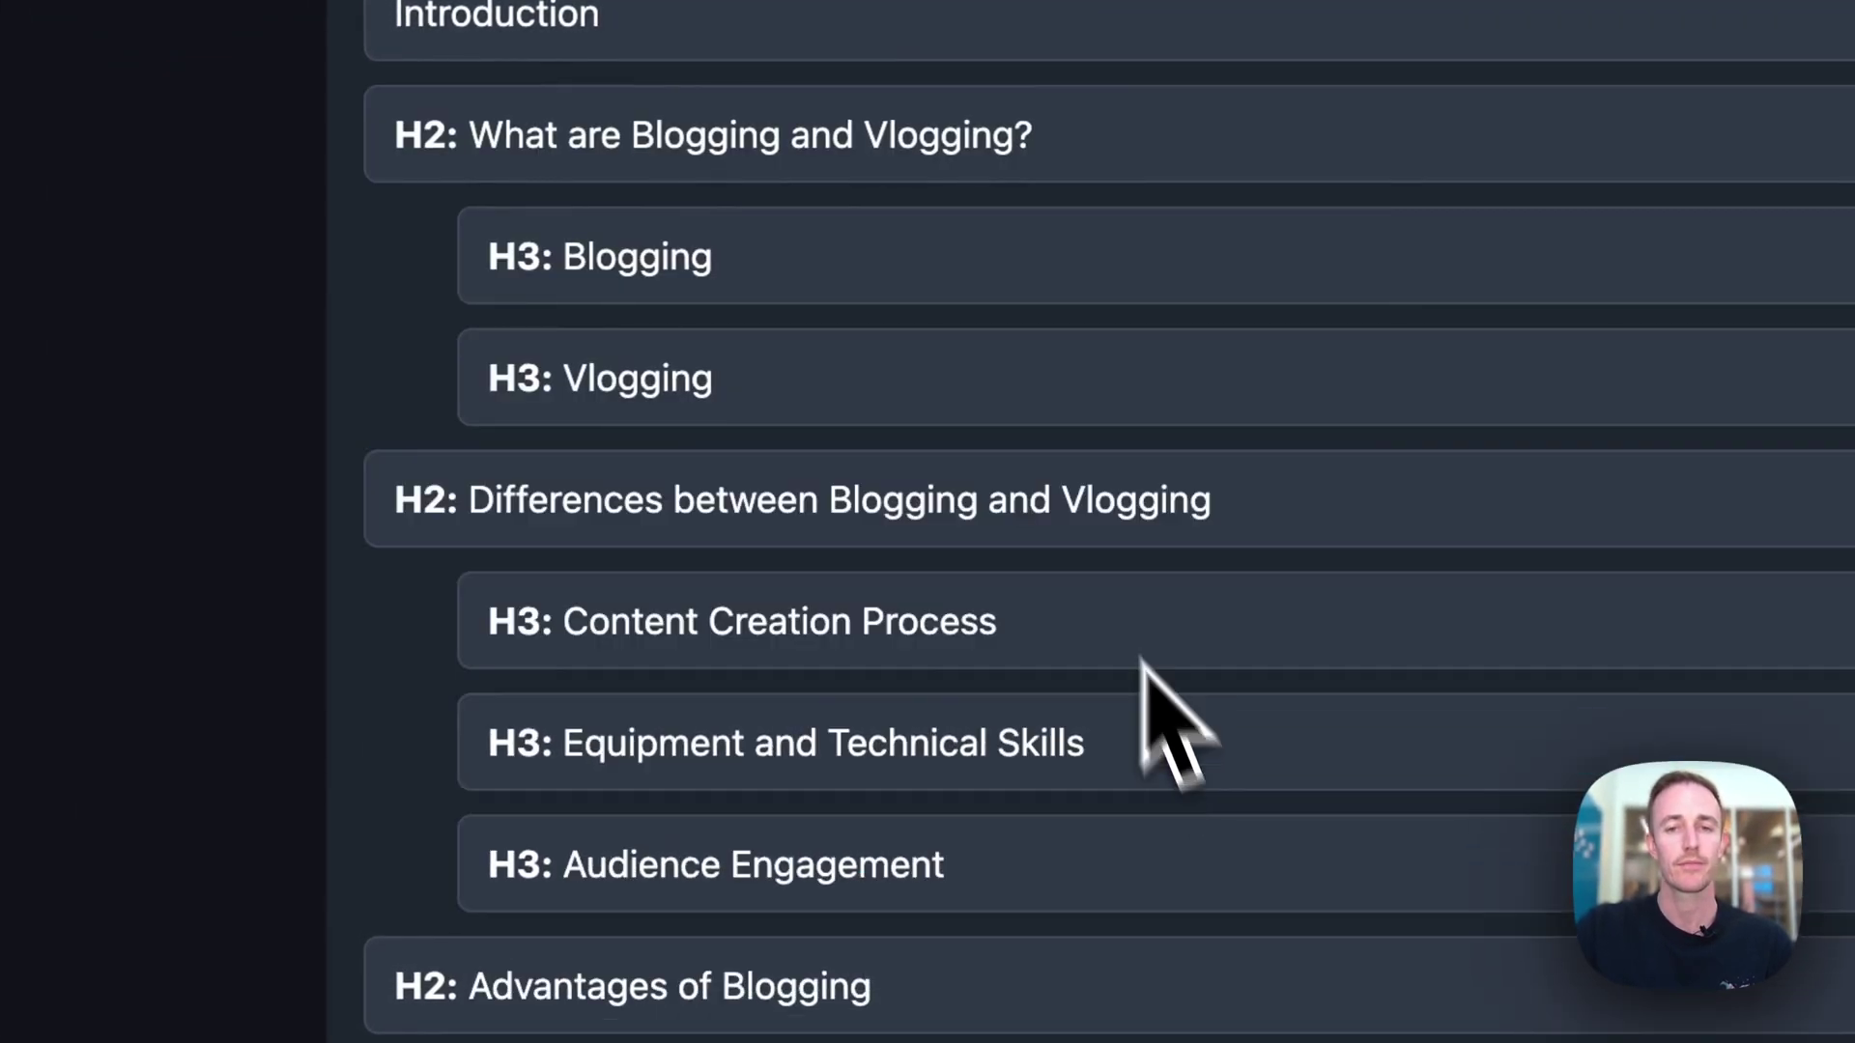
scroll(1076, 506, down, 10)
scroll(850, 628, down, 10)
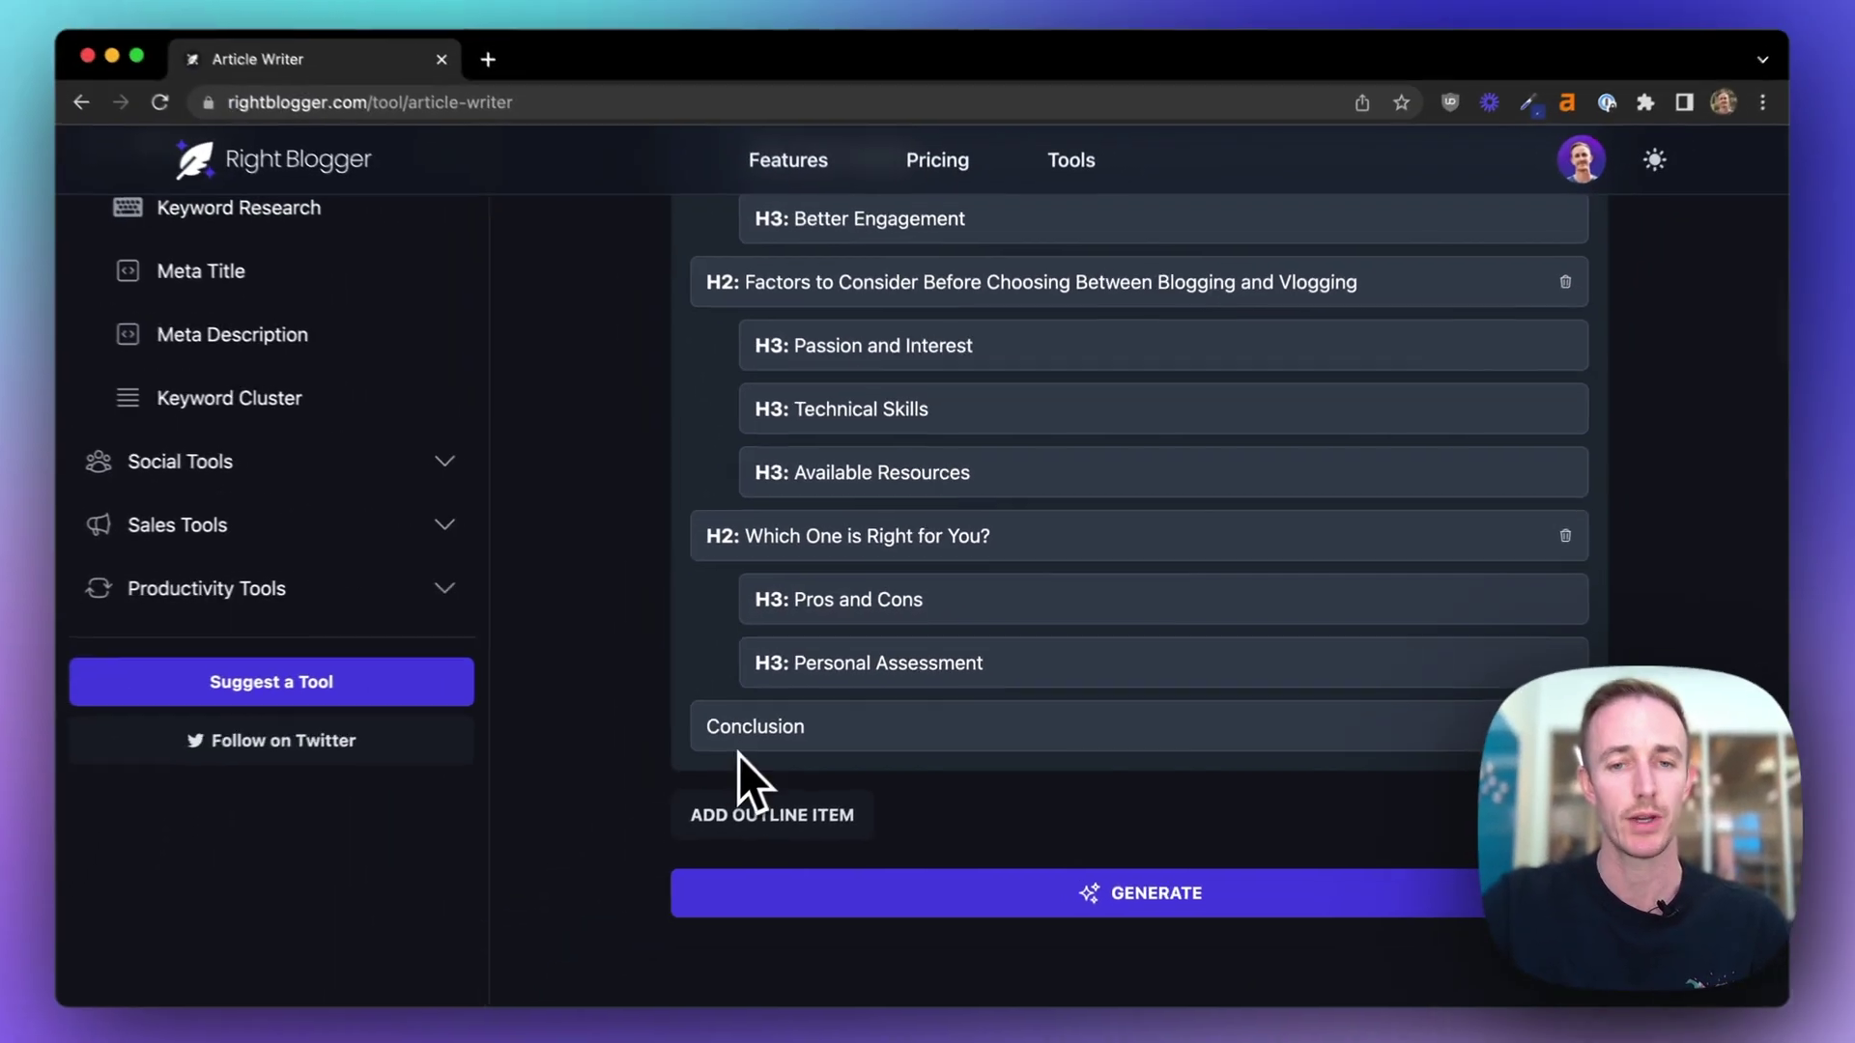
scroll(869, 628, up, 2)
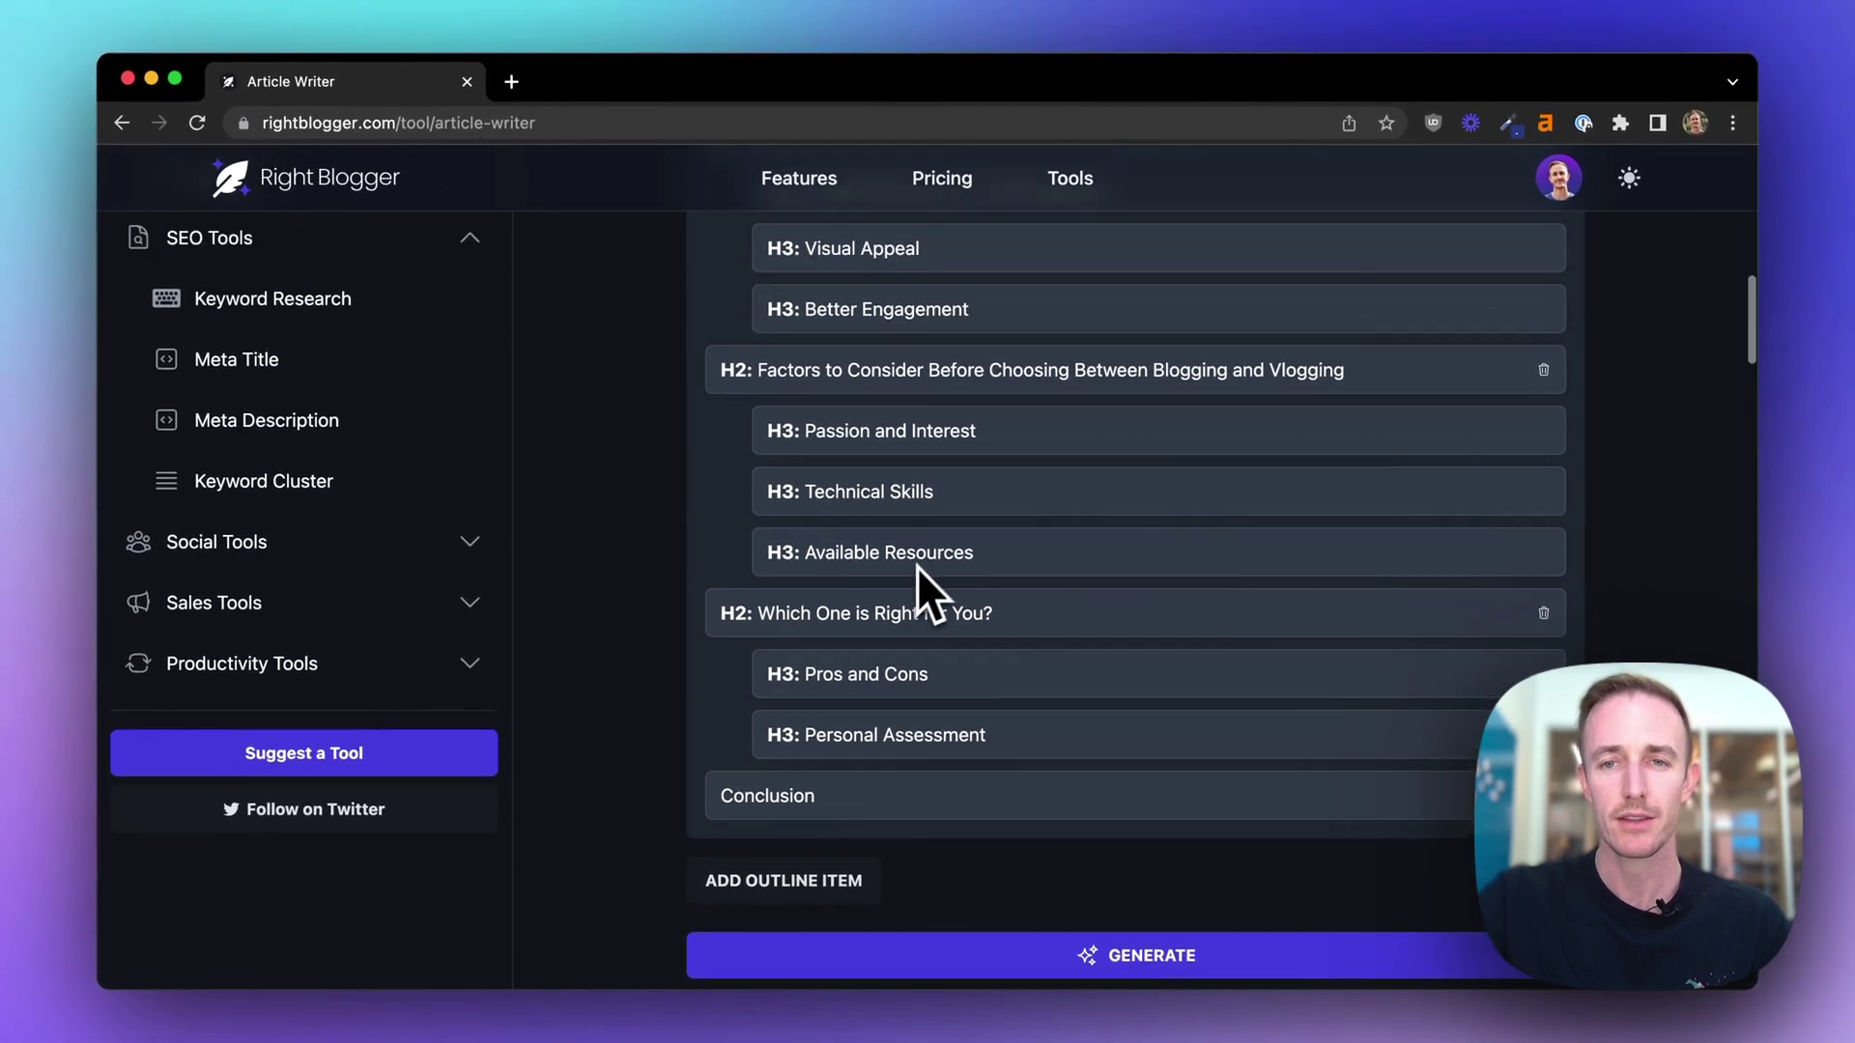
scroll(918, 566, up, 1)
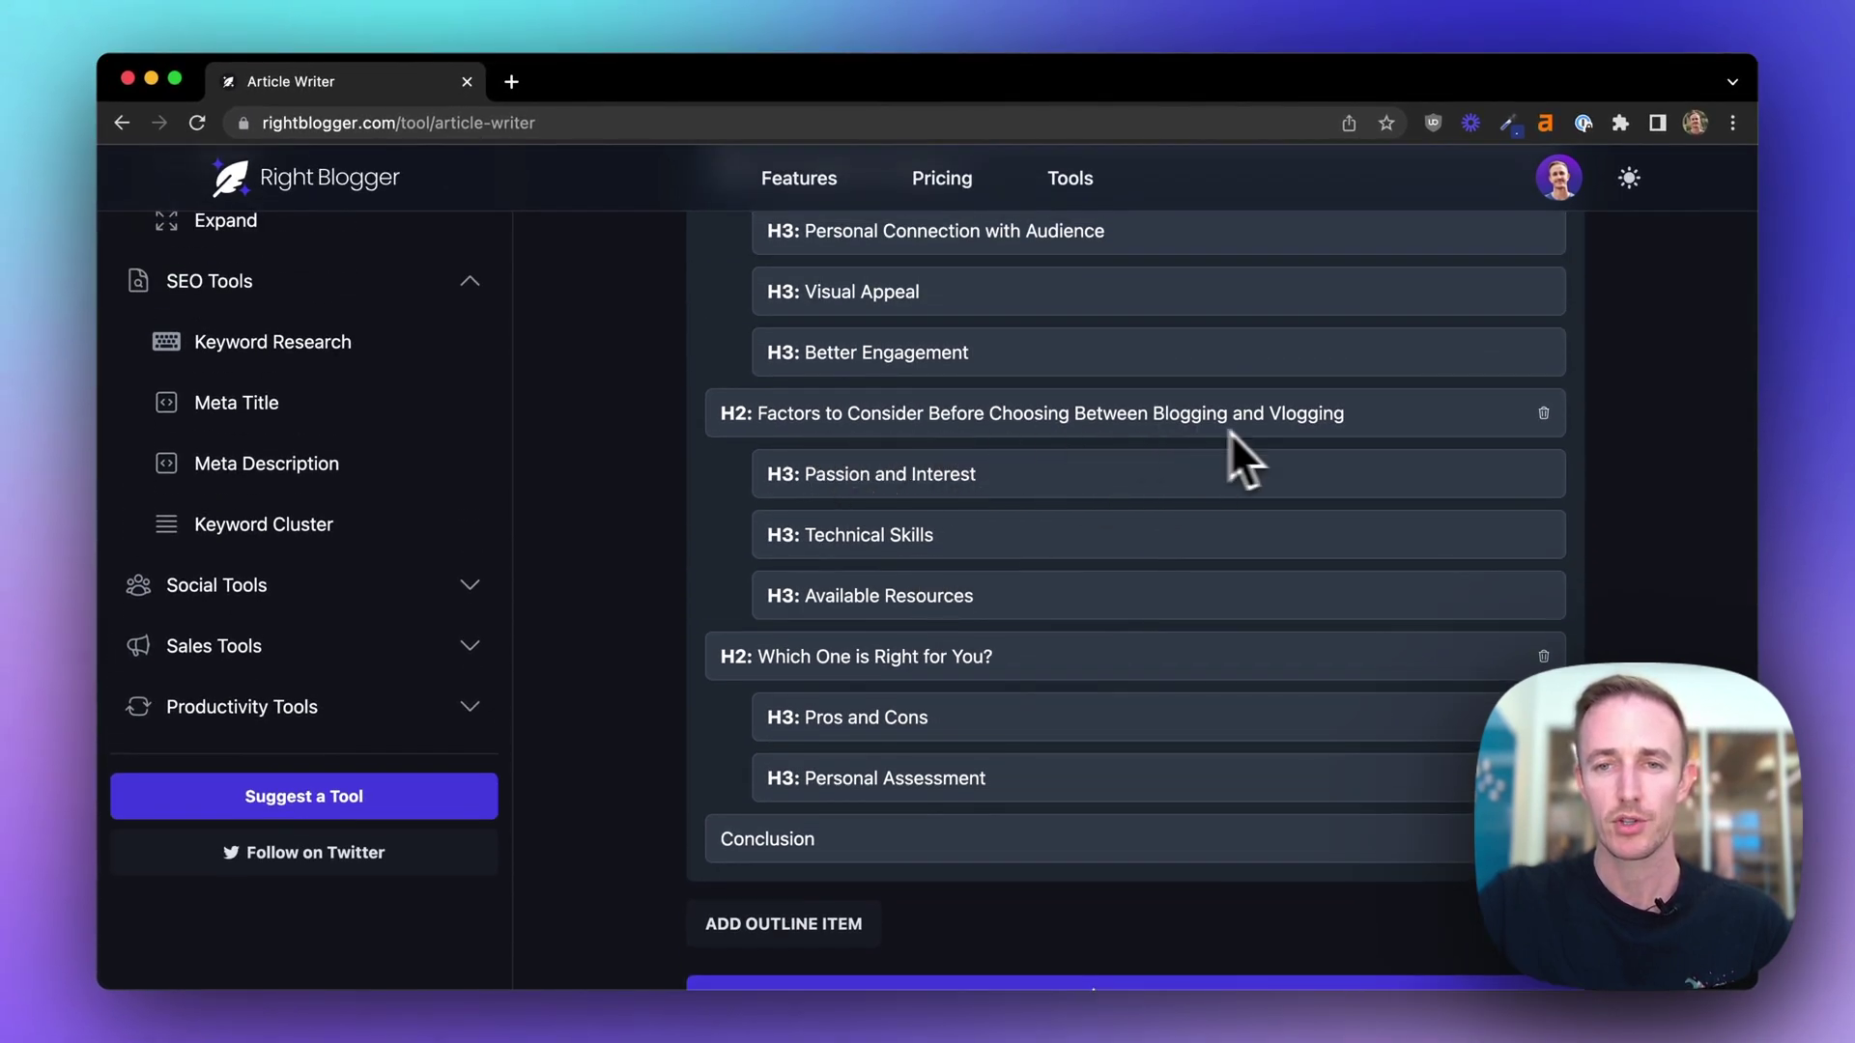
scroll(964, 508, down, 2)
scroll(964, 508, up, 6)
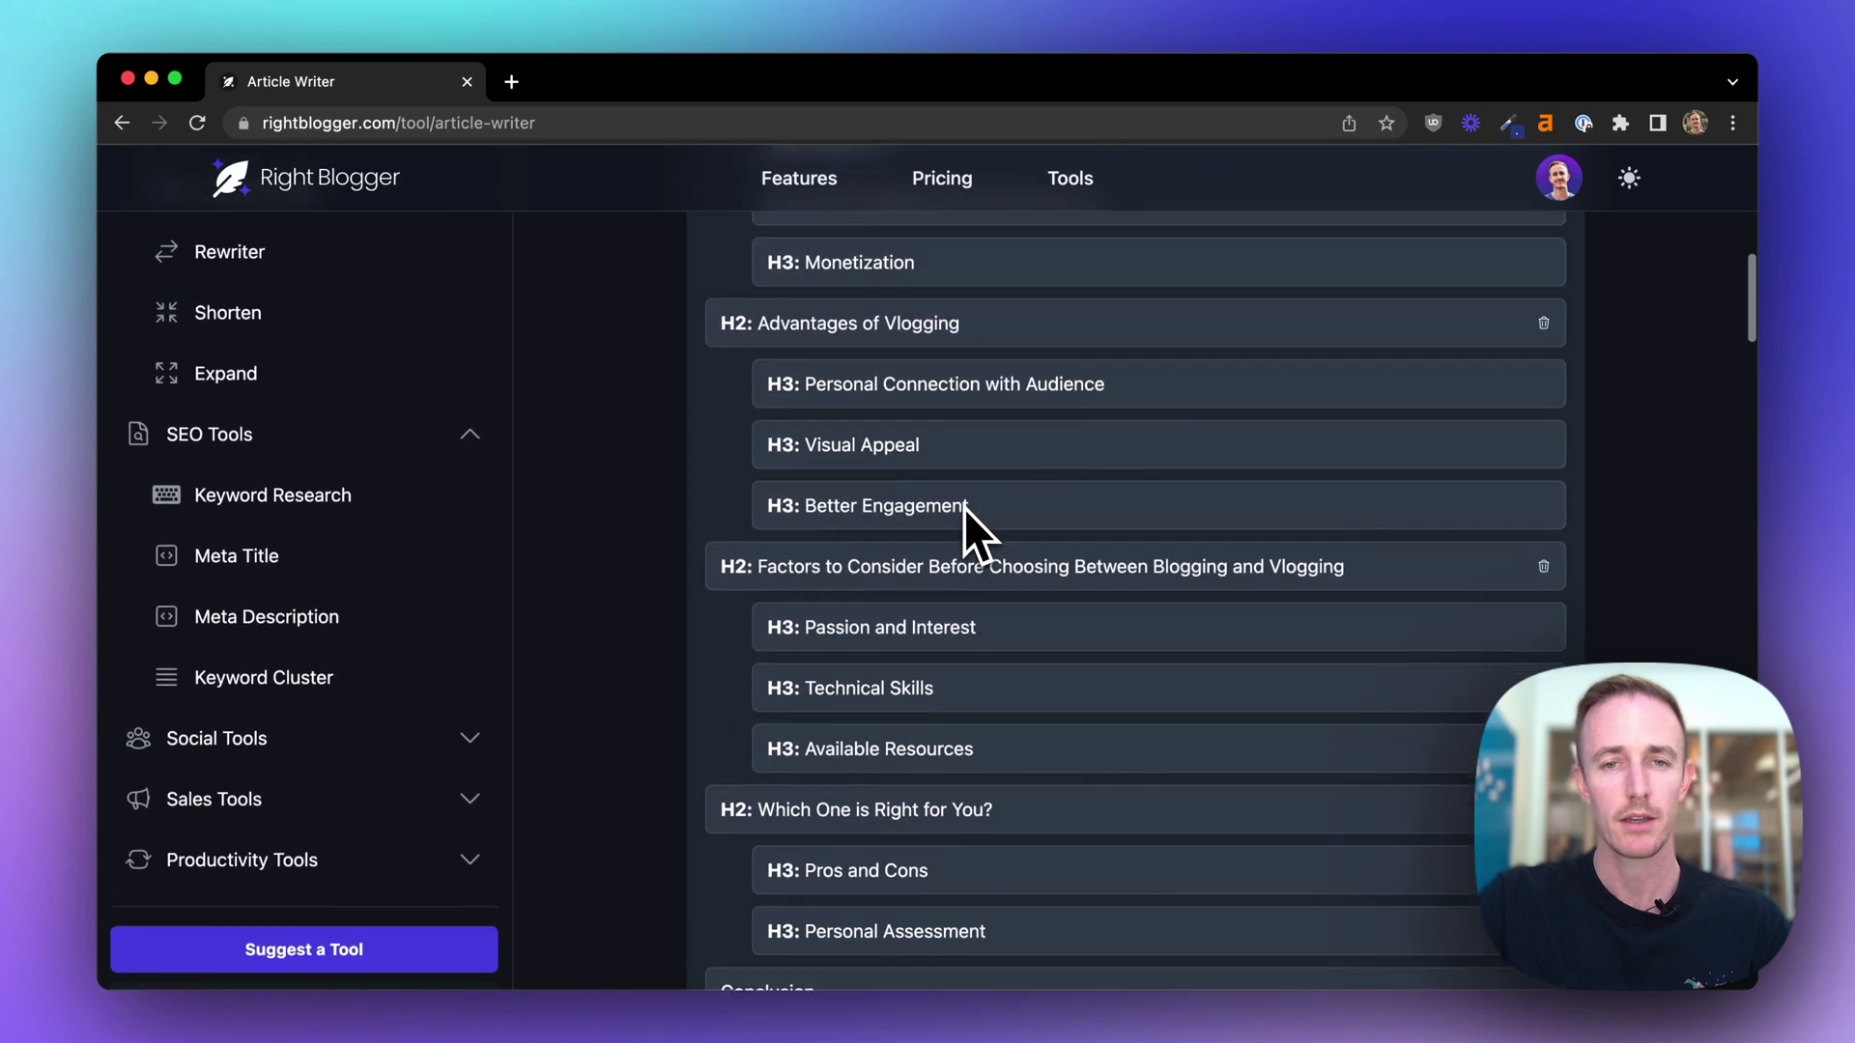
scroll(964, 508, up, 8)
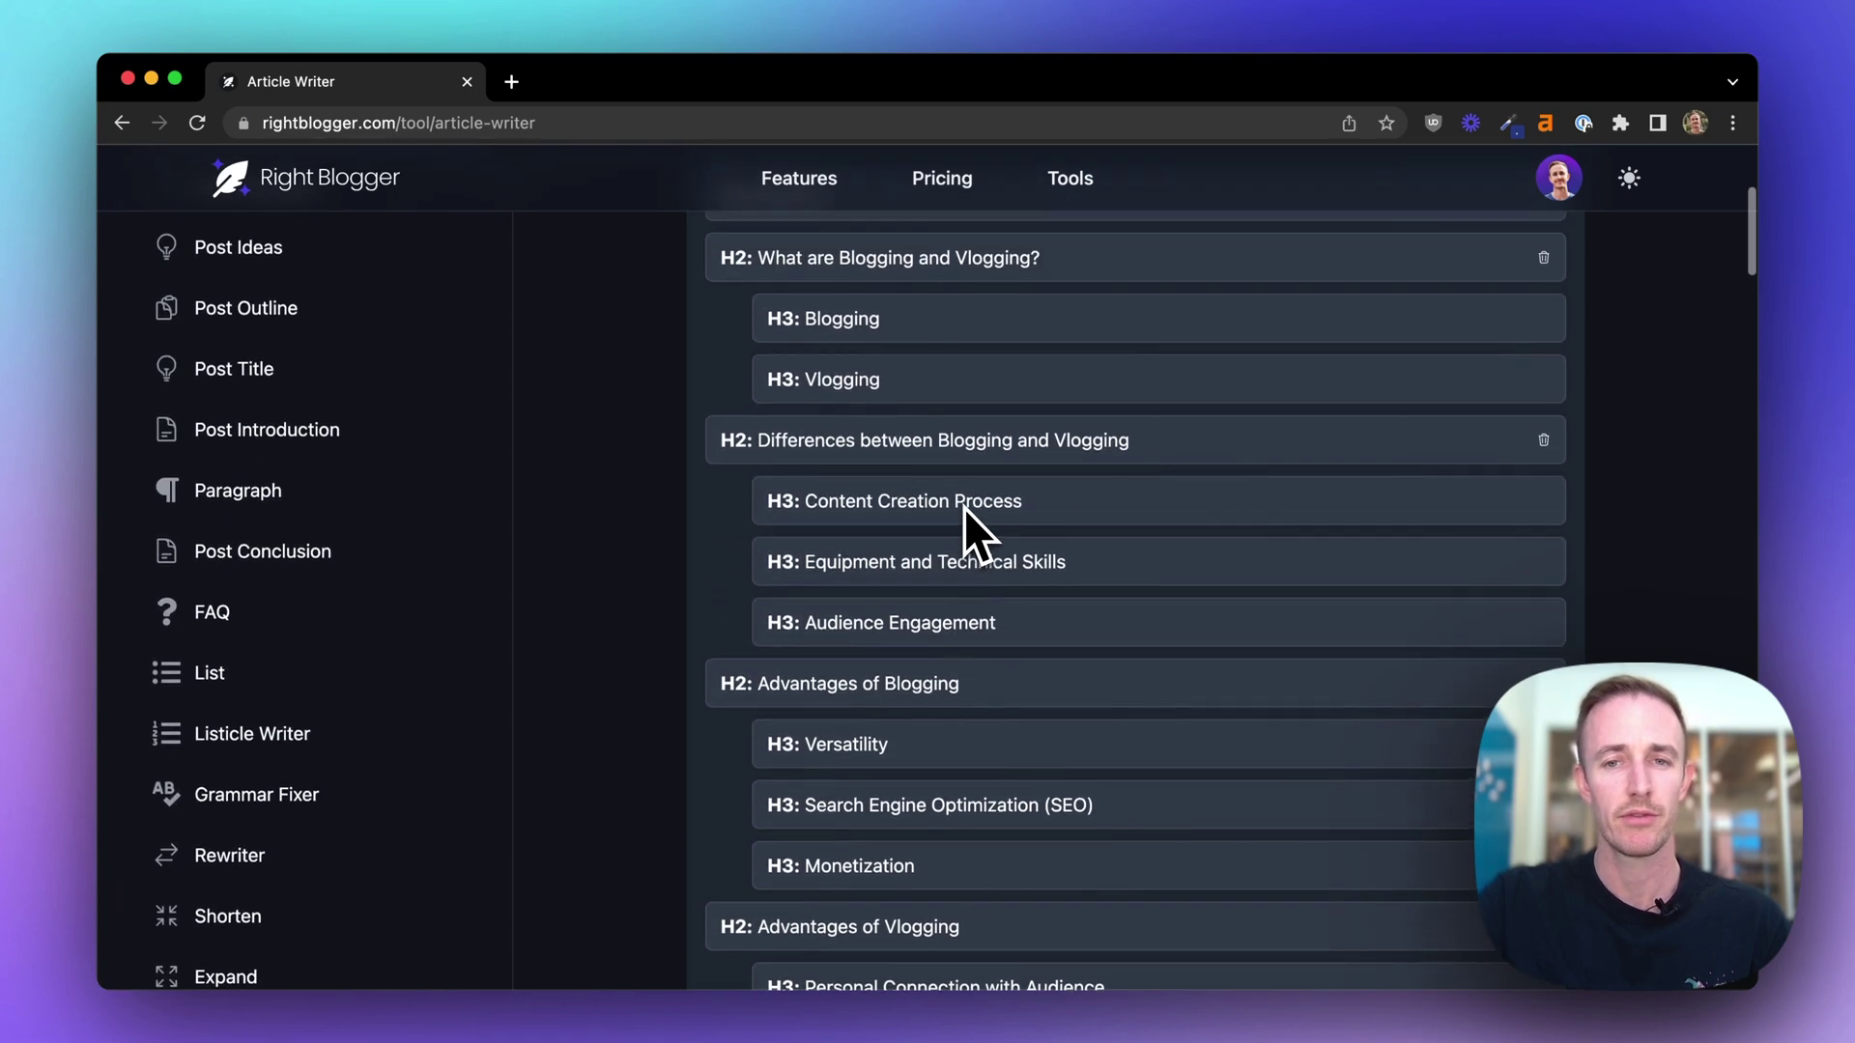
scroll(964, 508, down, 10)
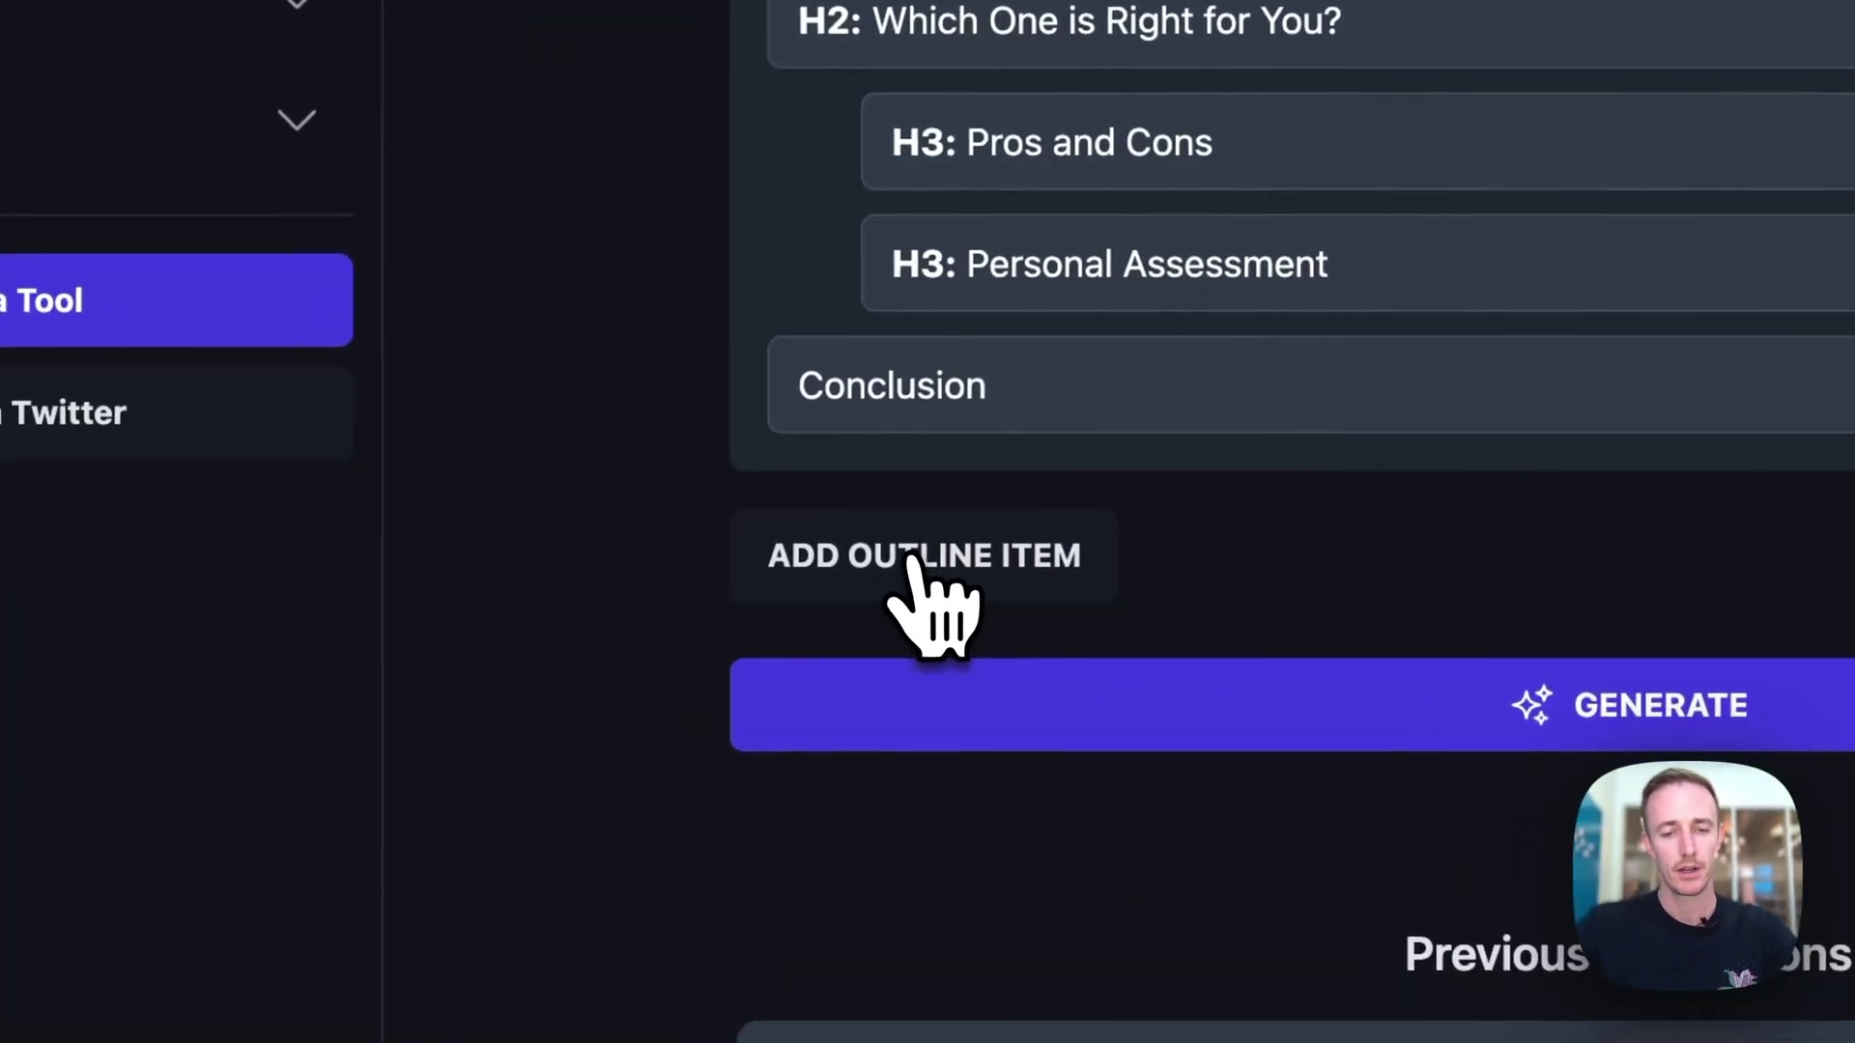
Add a '3 Best Vloggers to Learn From' outline item and generate the full article.
click(911, 560)
text(3 Best Vloggers to Lear)
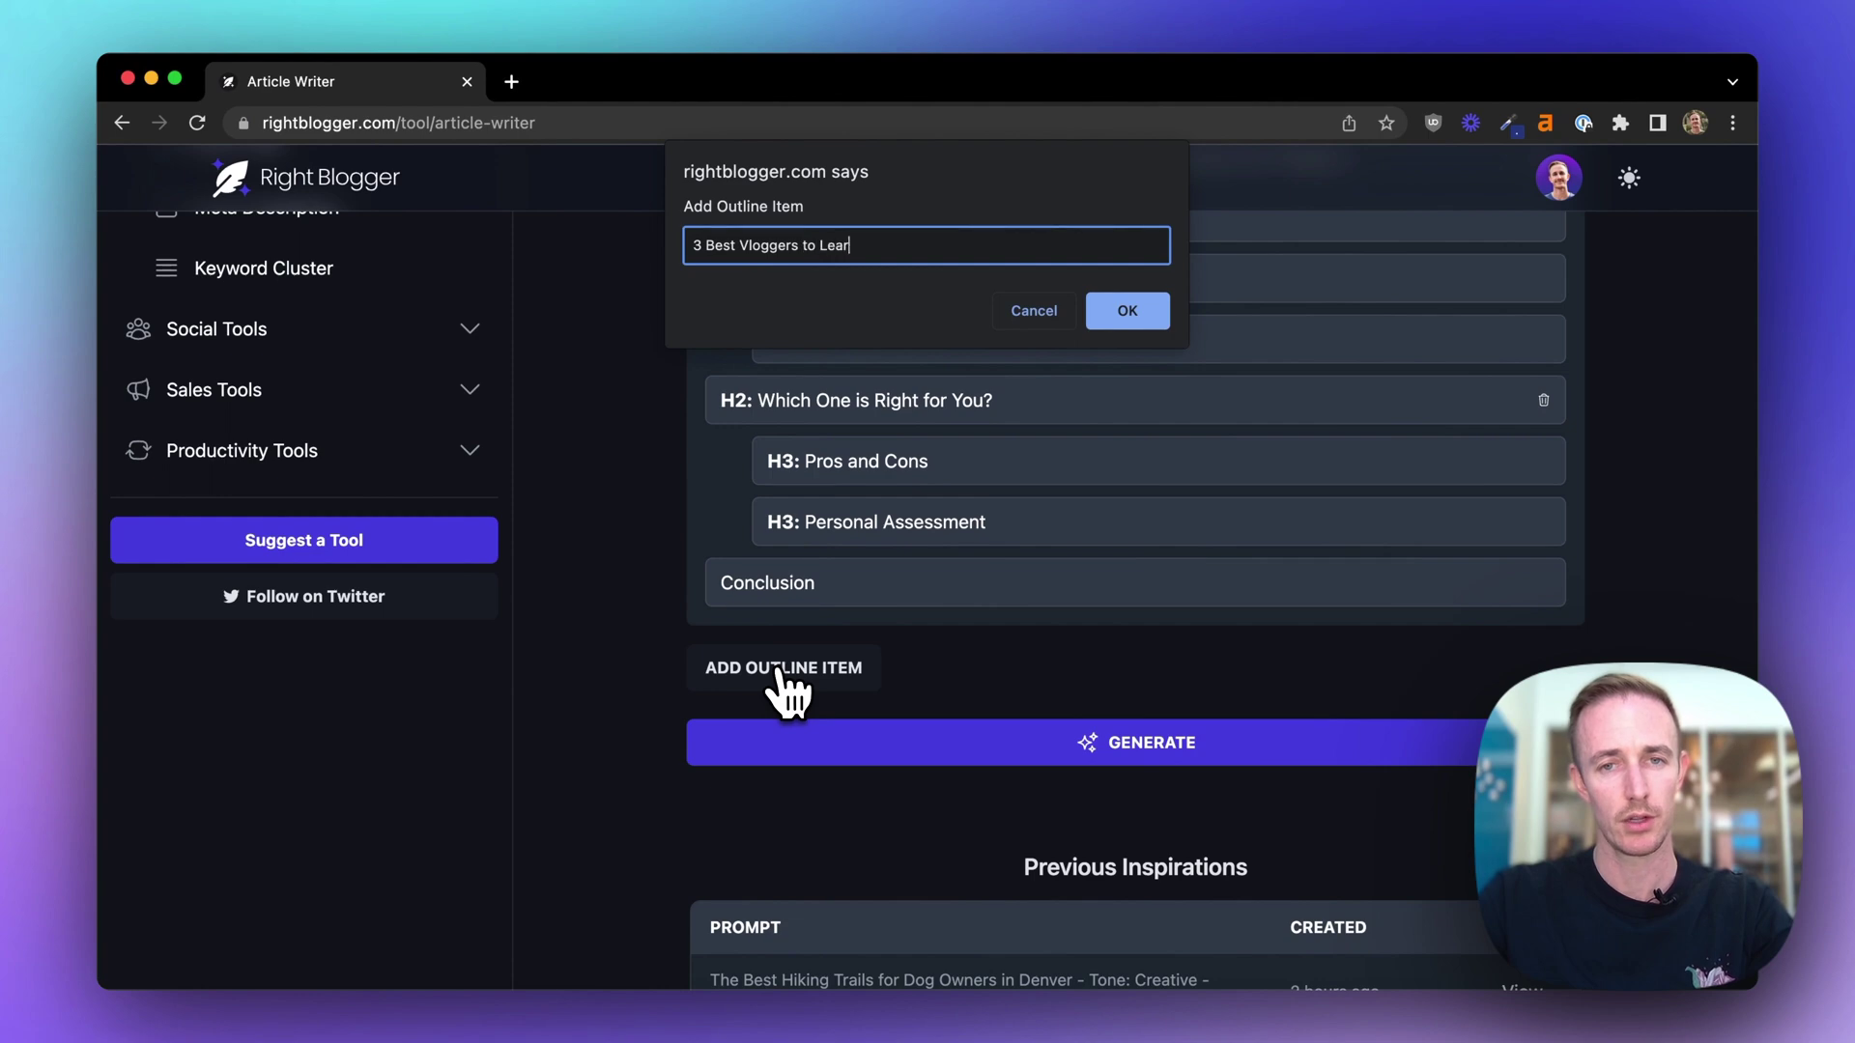
text(n From)
click(1127, 310)
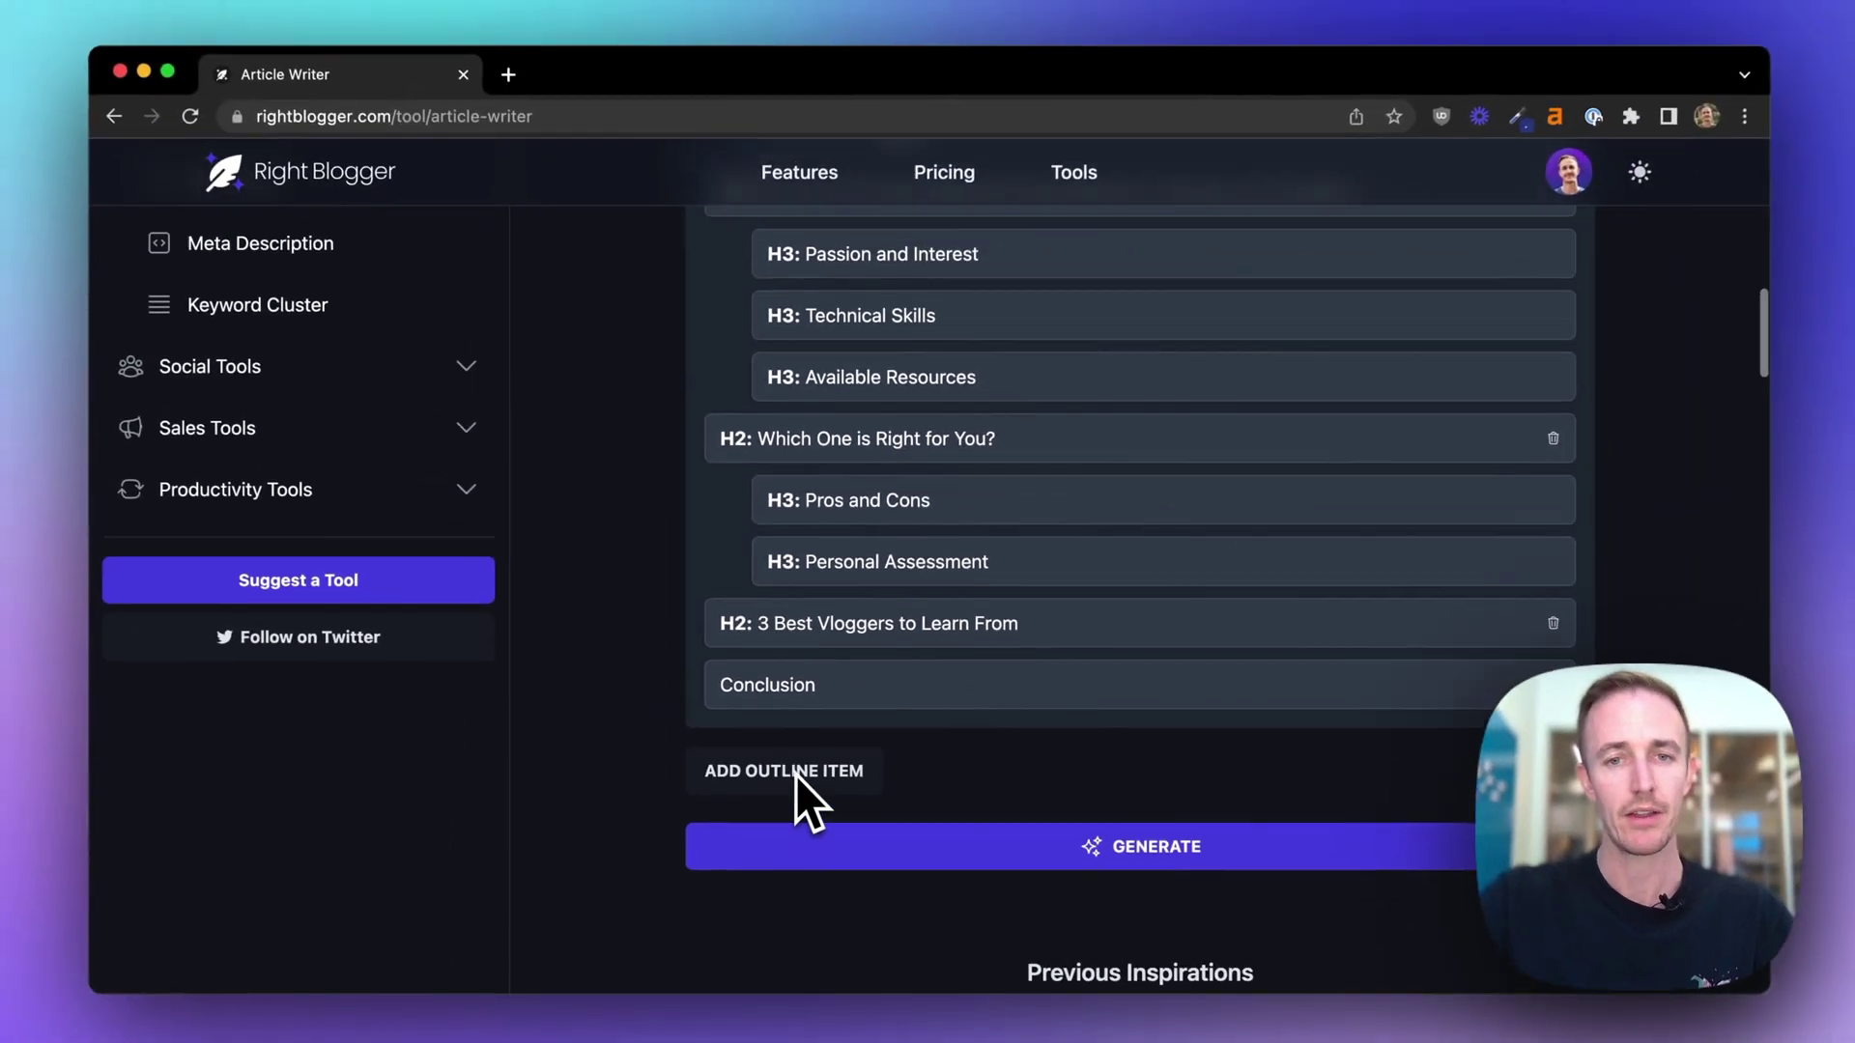
scroll(796, 774, up, 1)
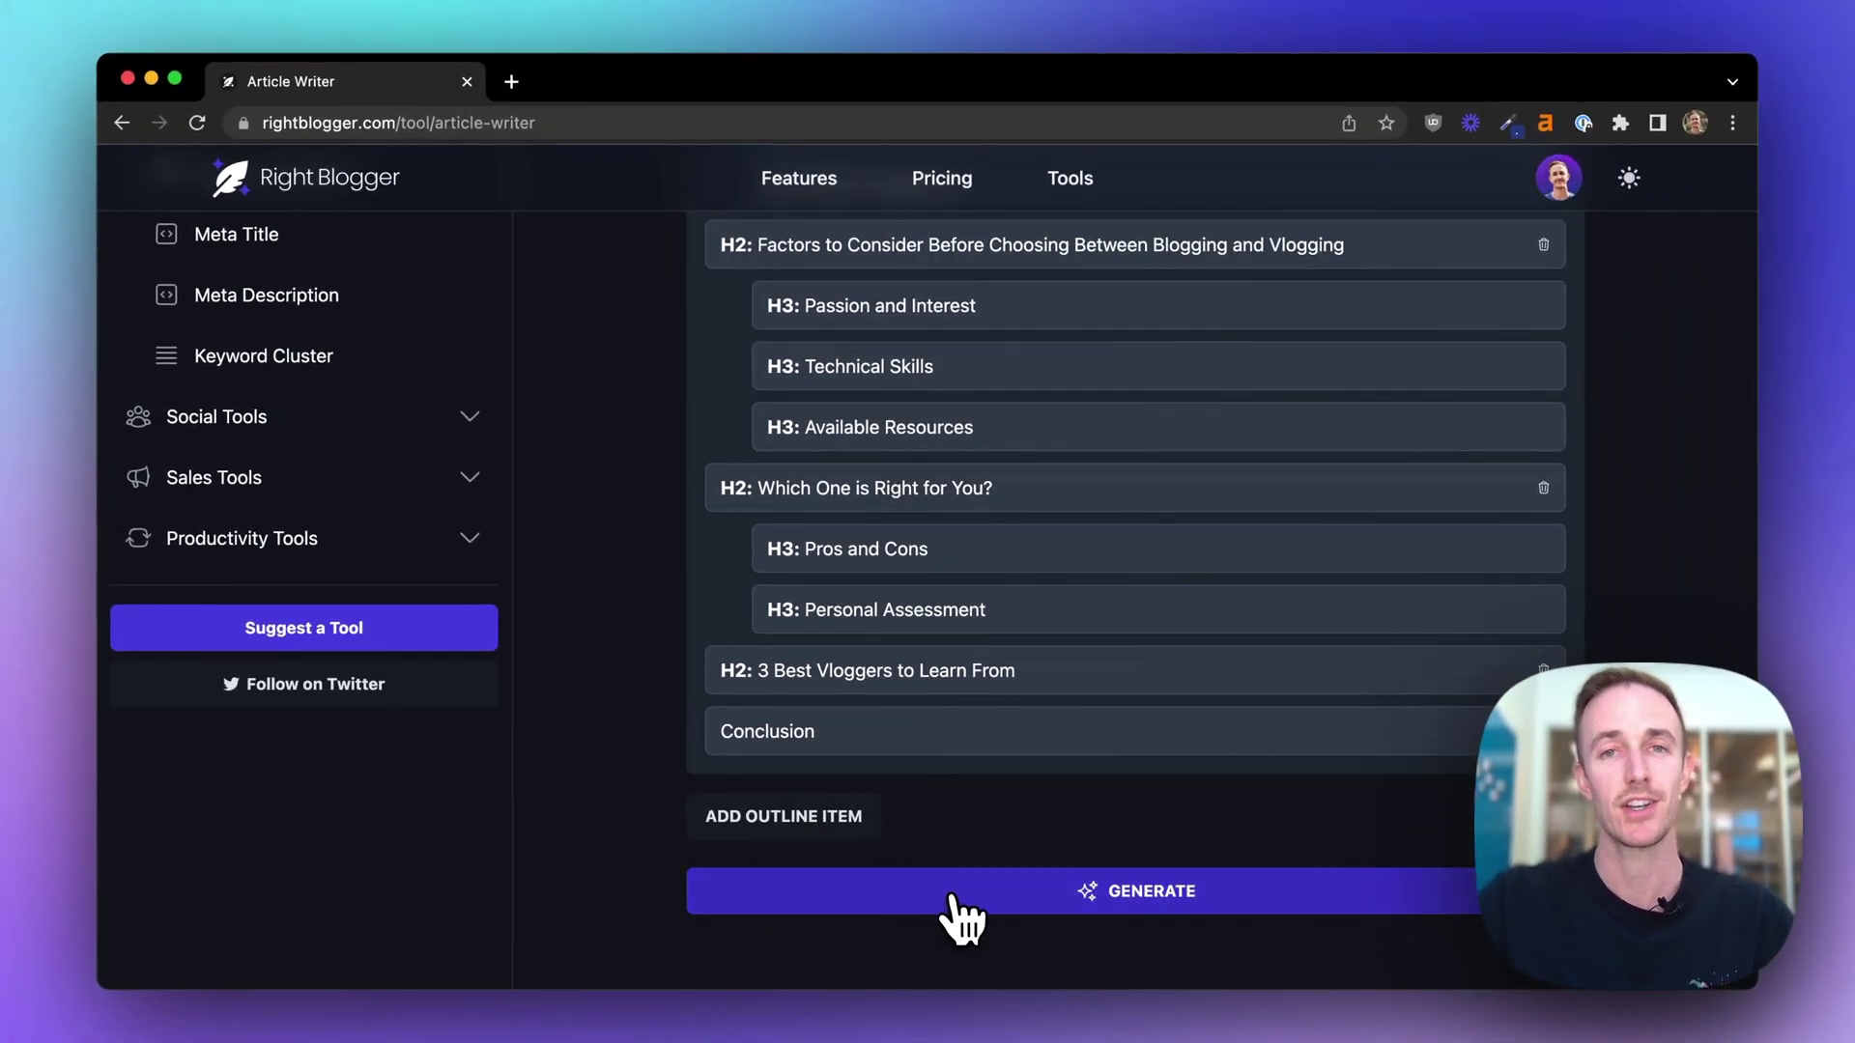
click(957, 899)
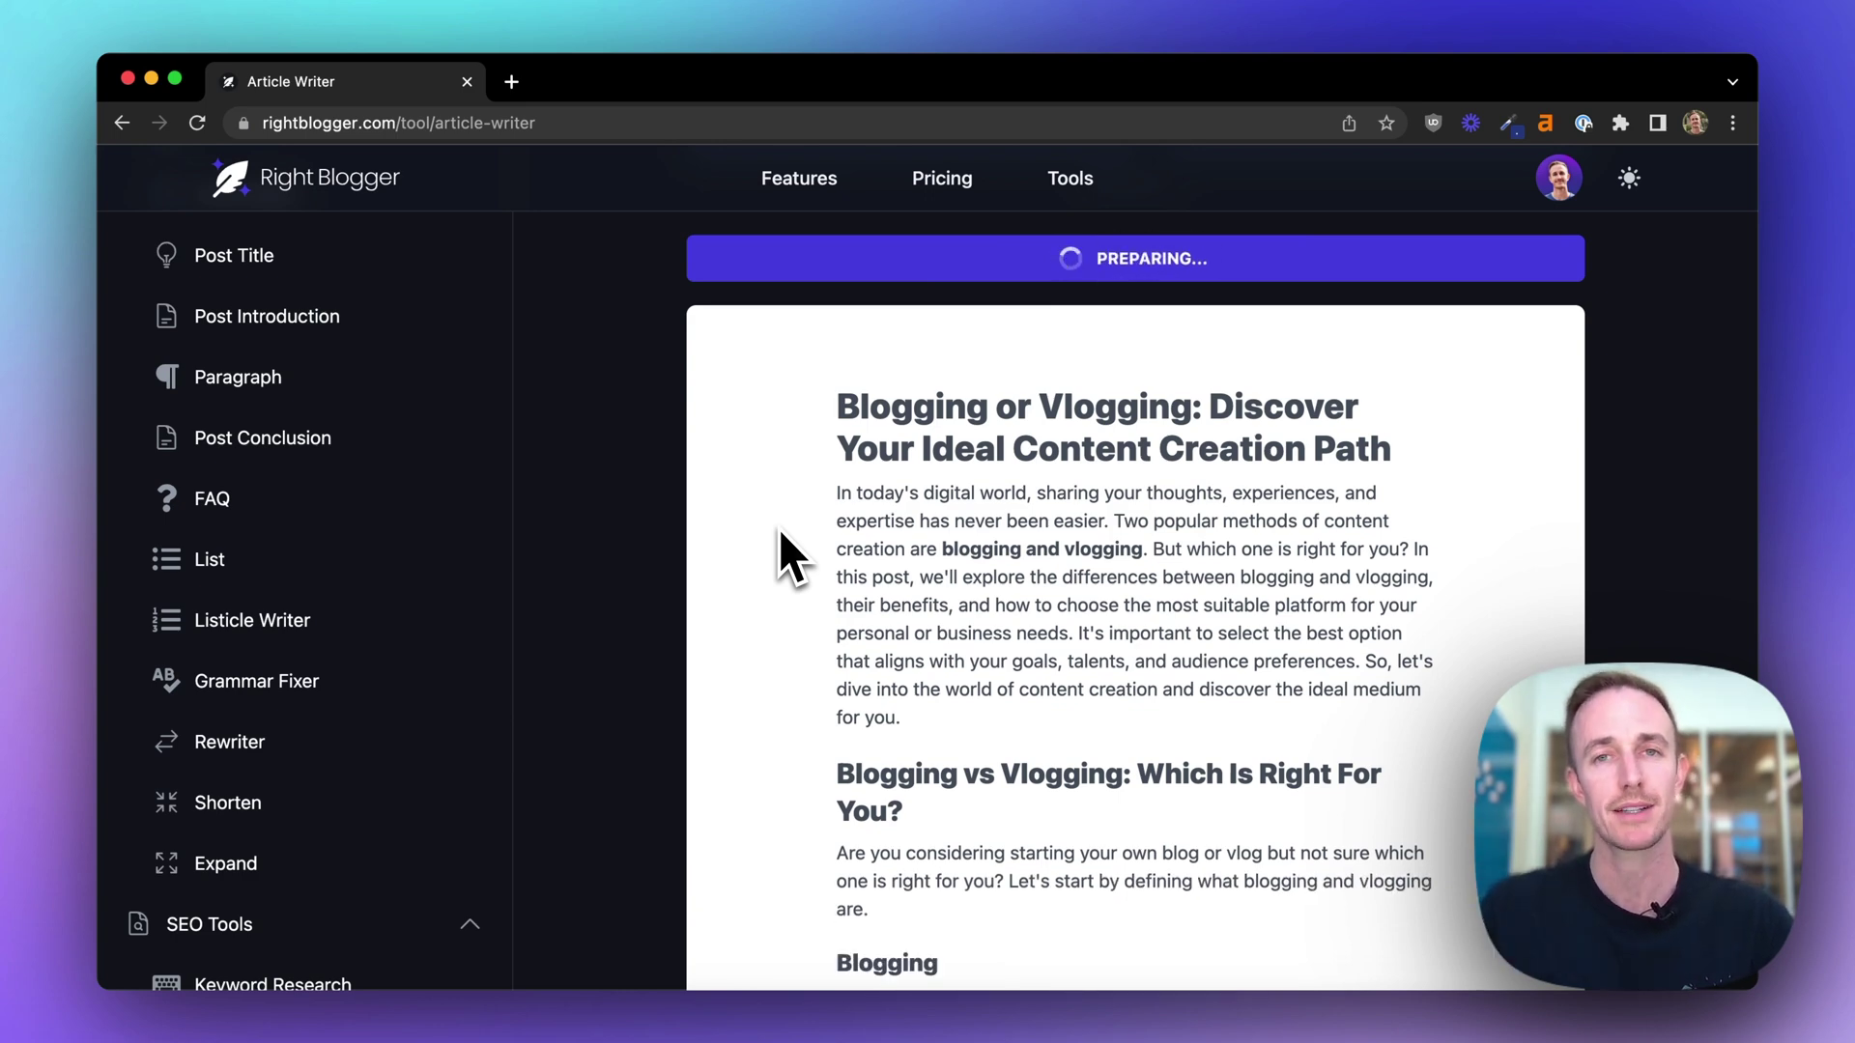
Check the 2550 word count and briefly select text in the introduction.
scroll(993, 354, down, 1)
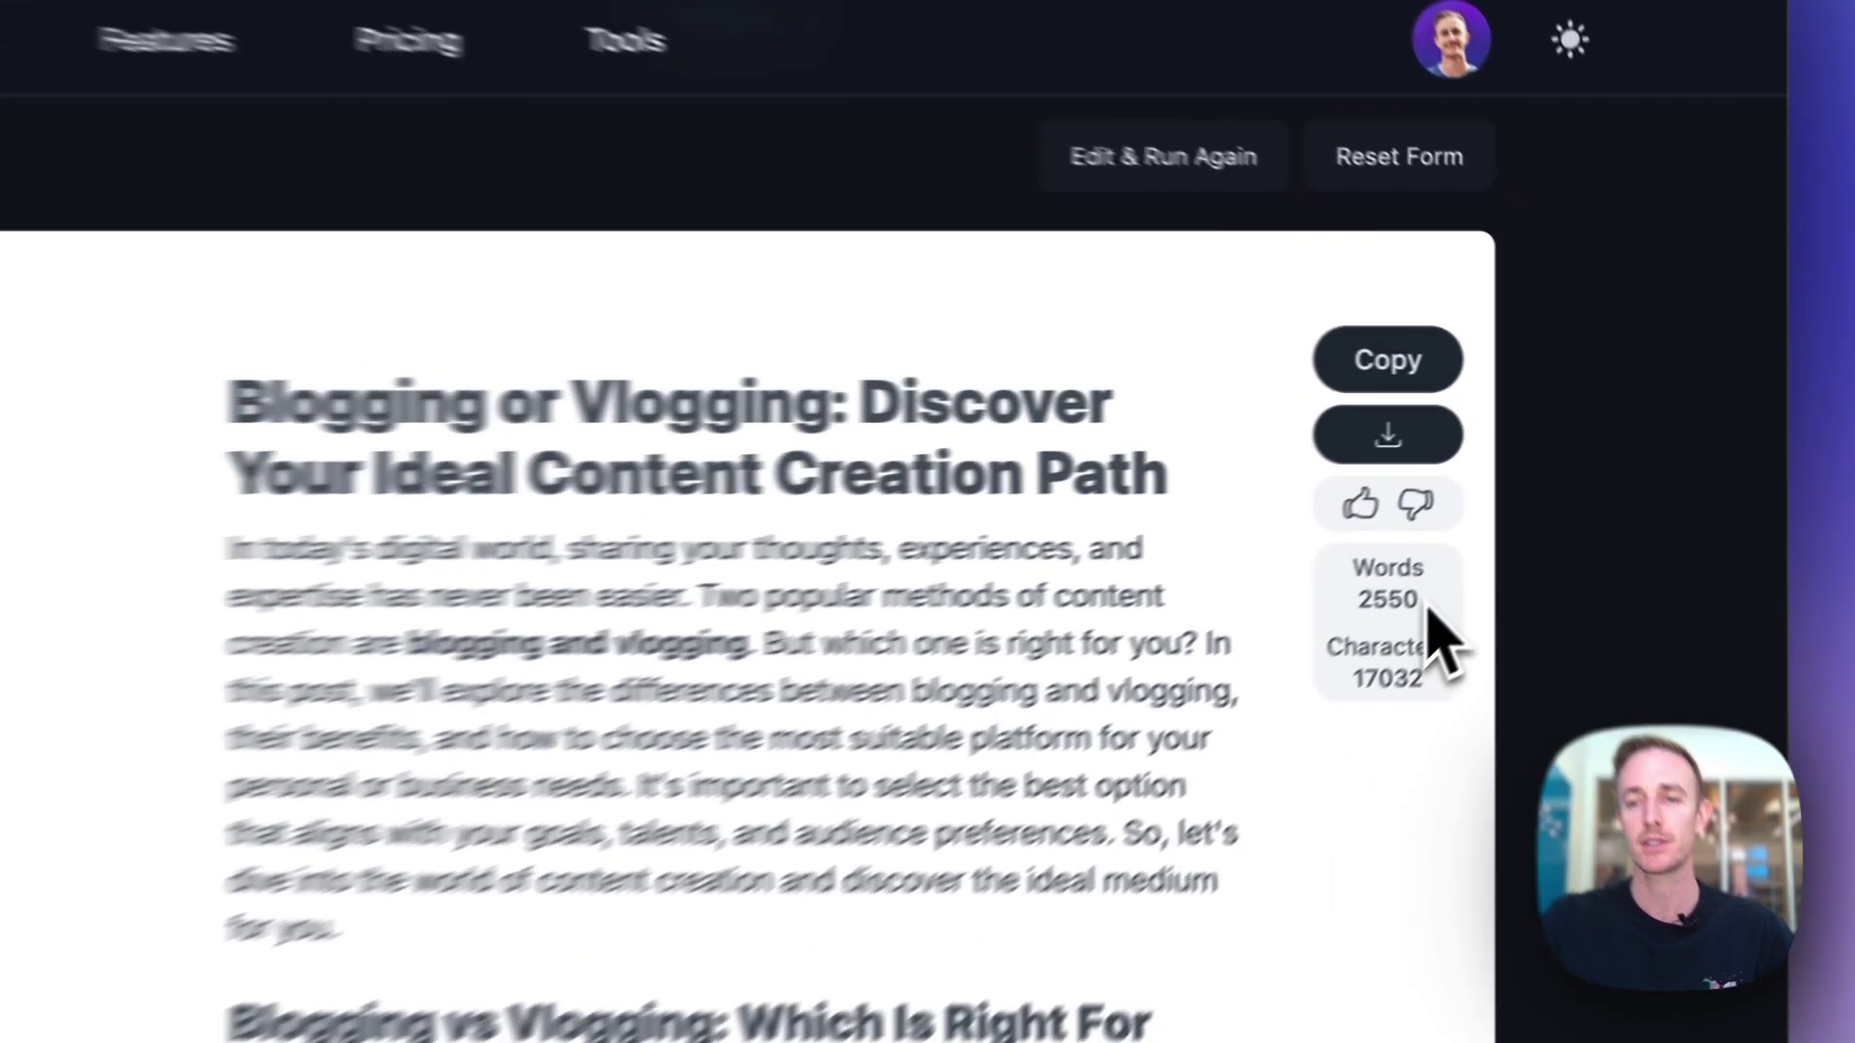
double_click(1522, 508)
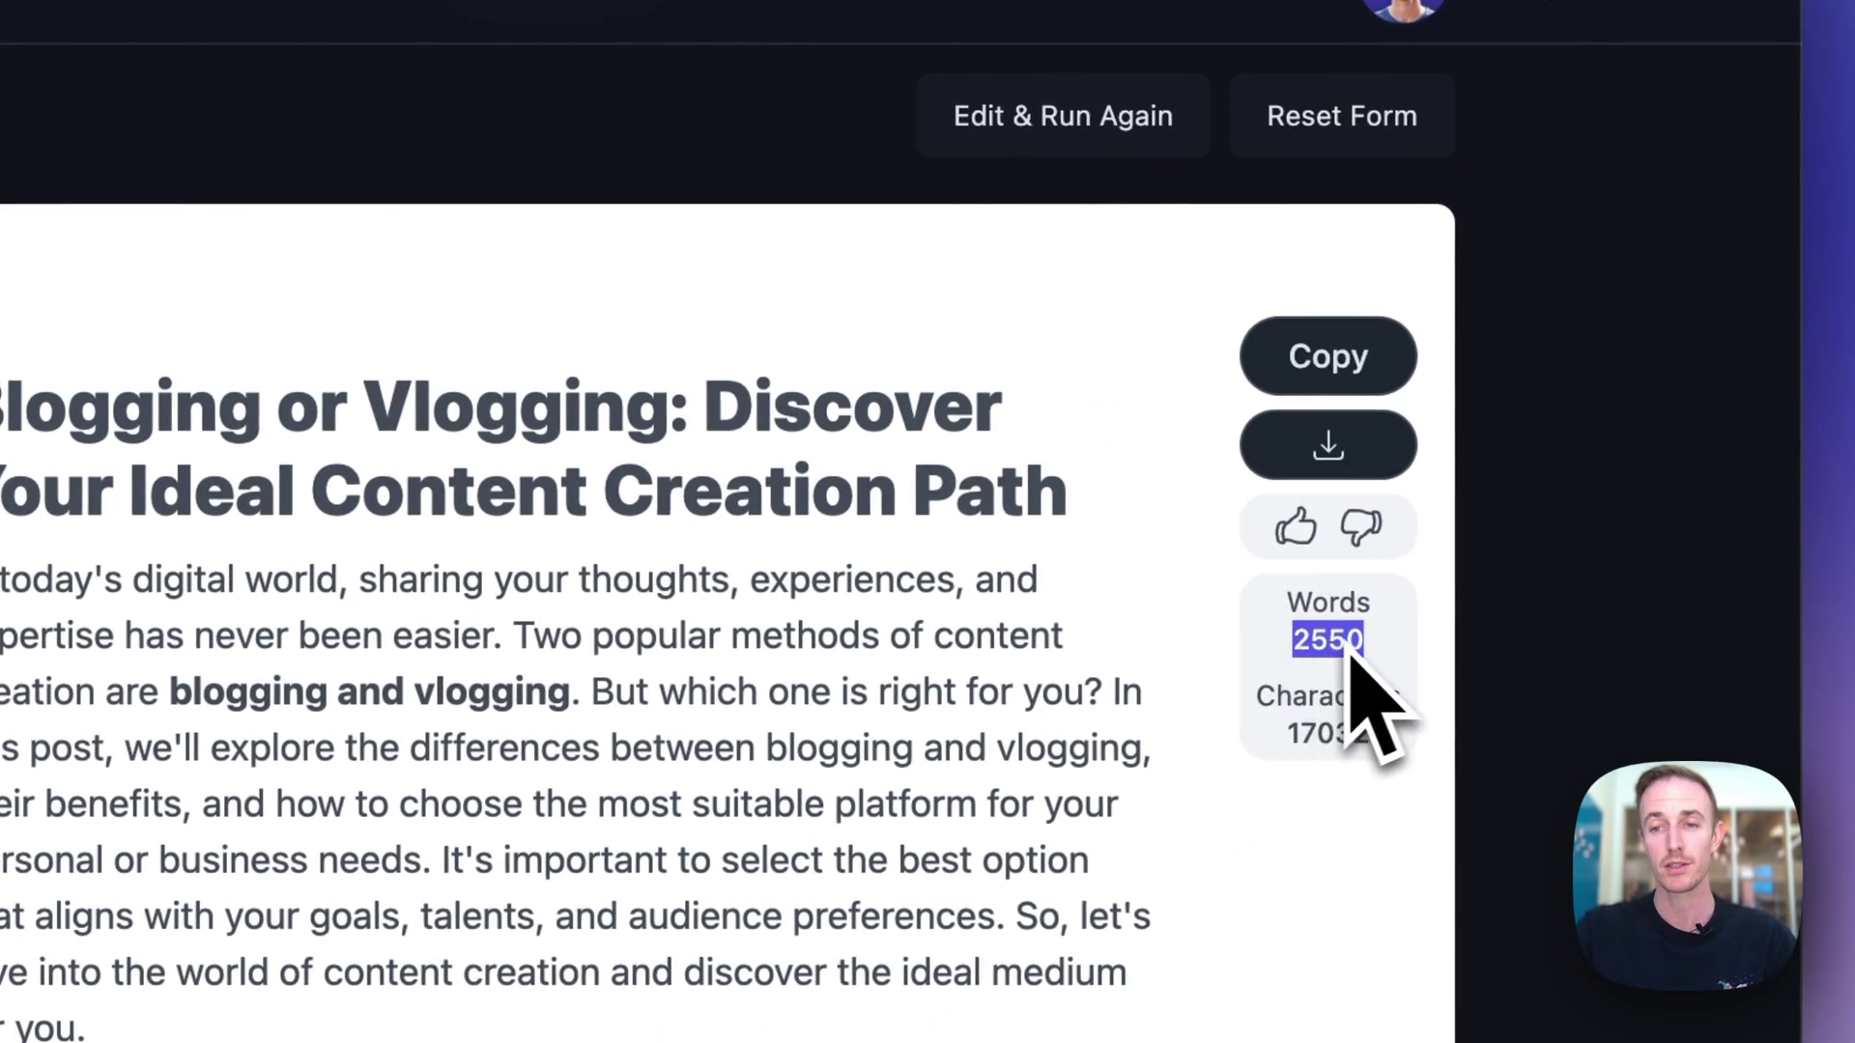
scroll(916, 623, down, 10)
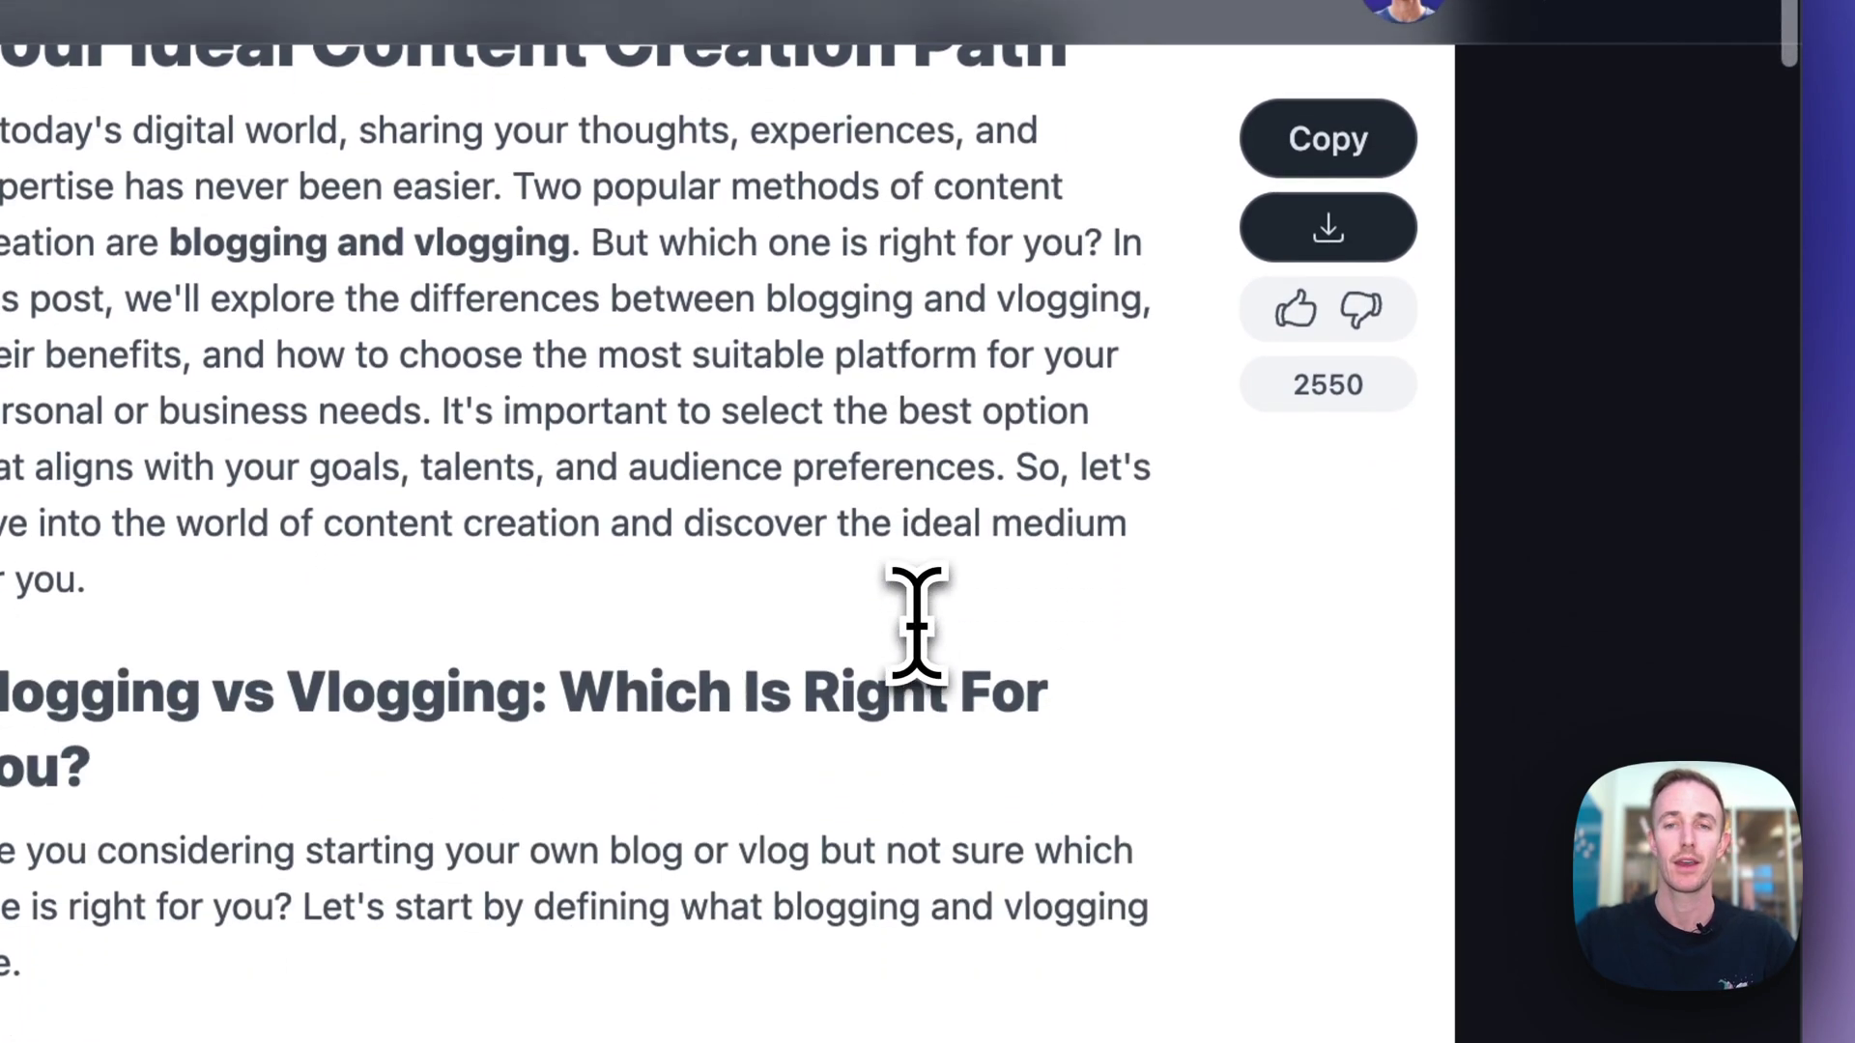
scroll(916, 623, up, 4)
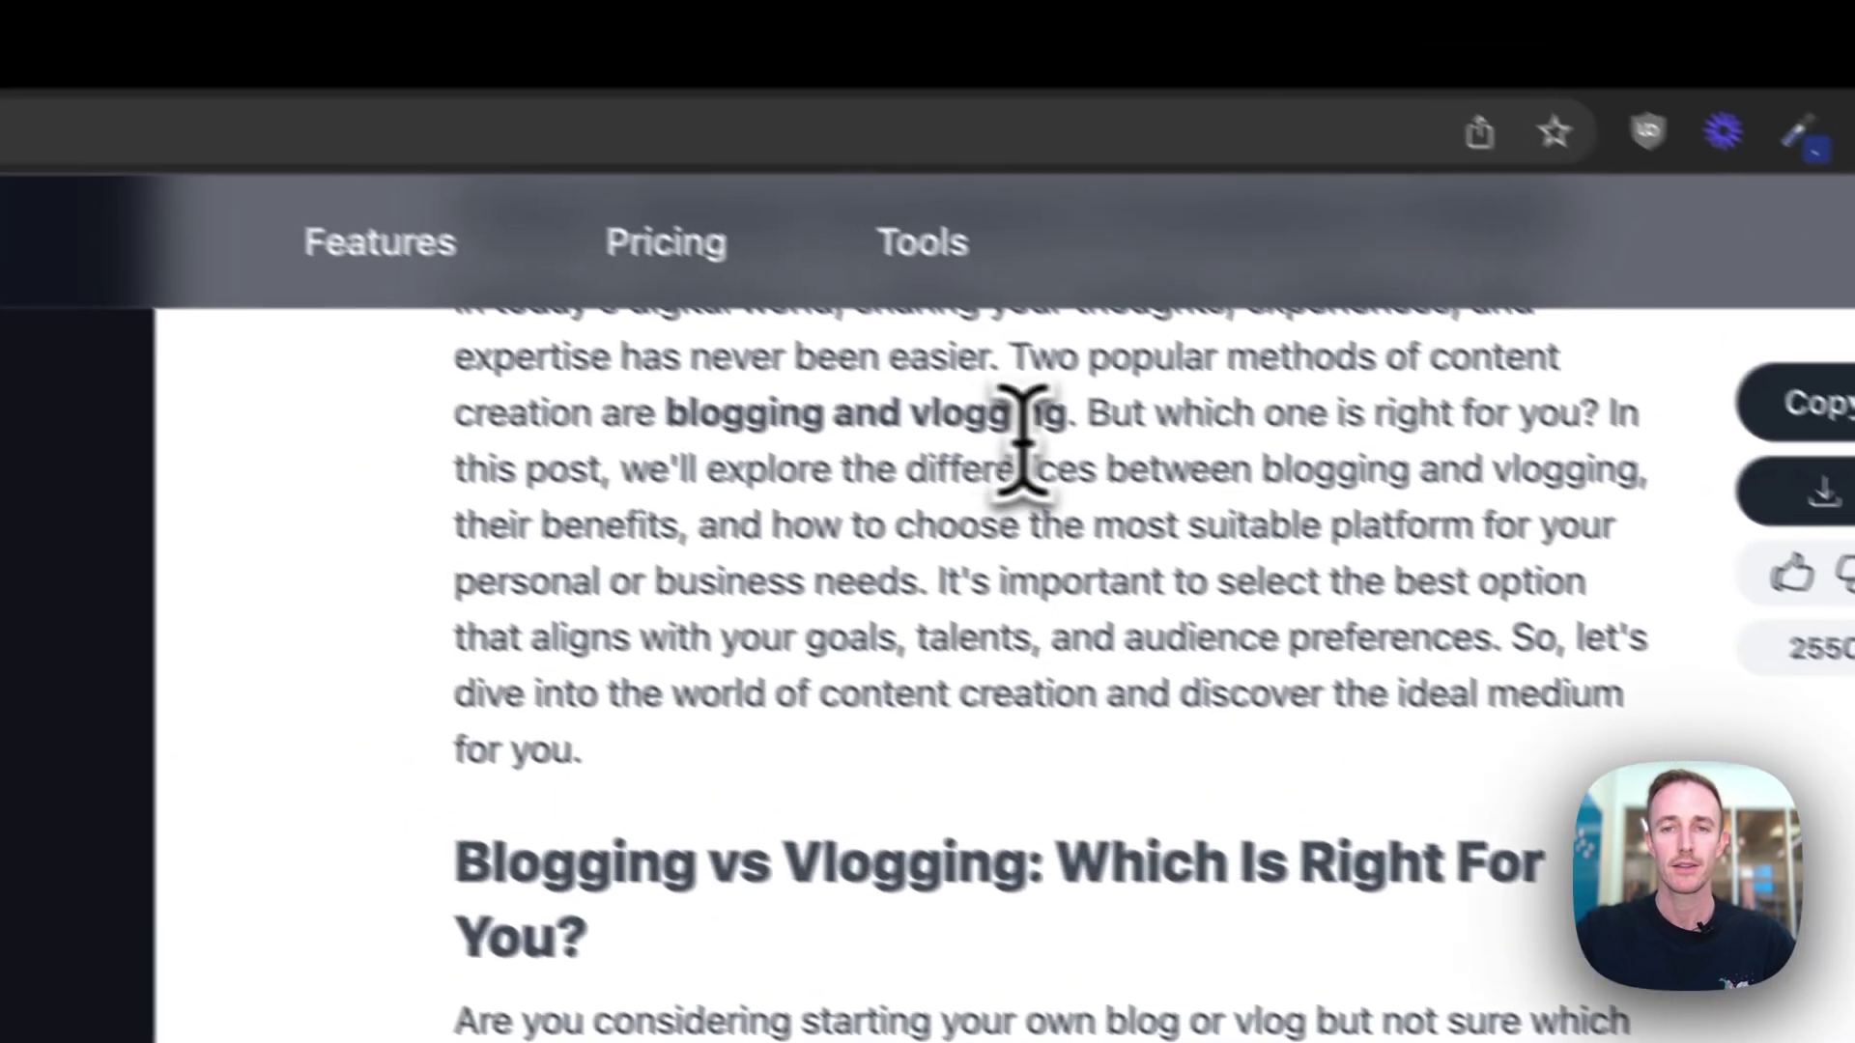
drag(579, 147, 597, 150)
drag(1130, 451, 737, 455)
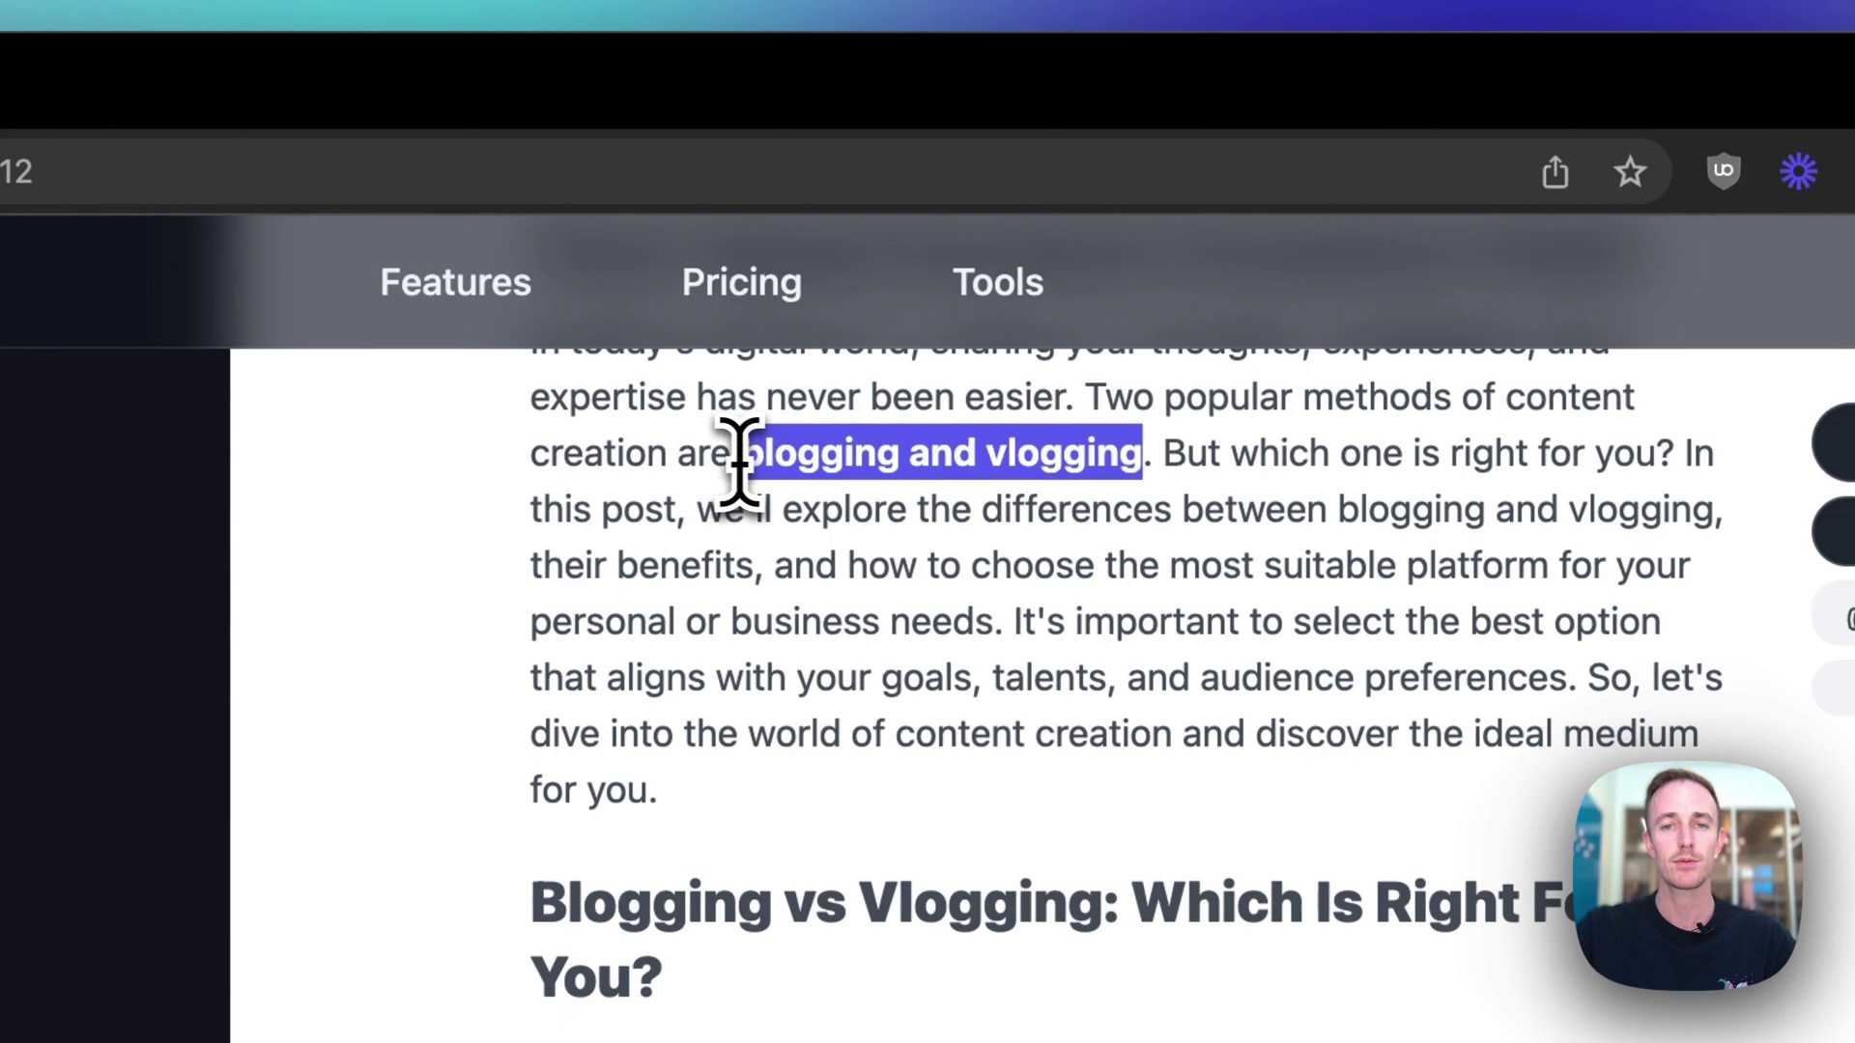
click(832, 518)
Read through the article past the 3 Best Vloggers section to its conclusion.
scroll(903, 601, down, 2)
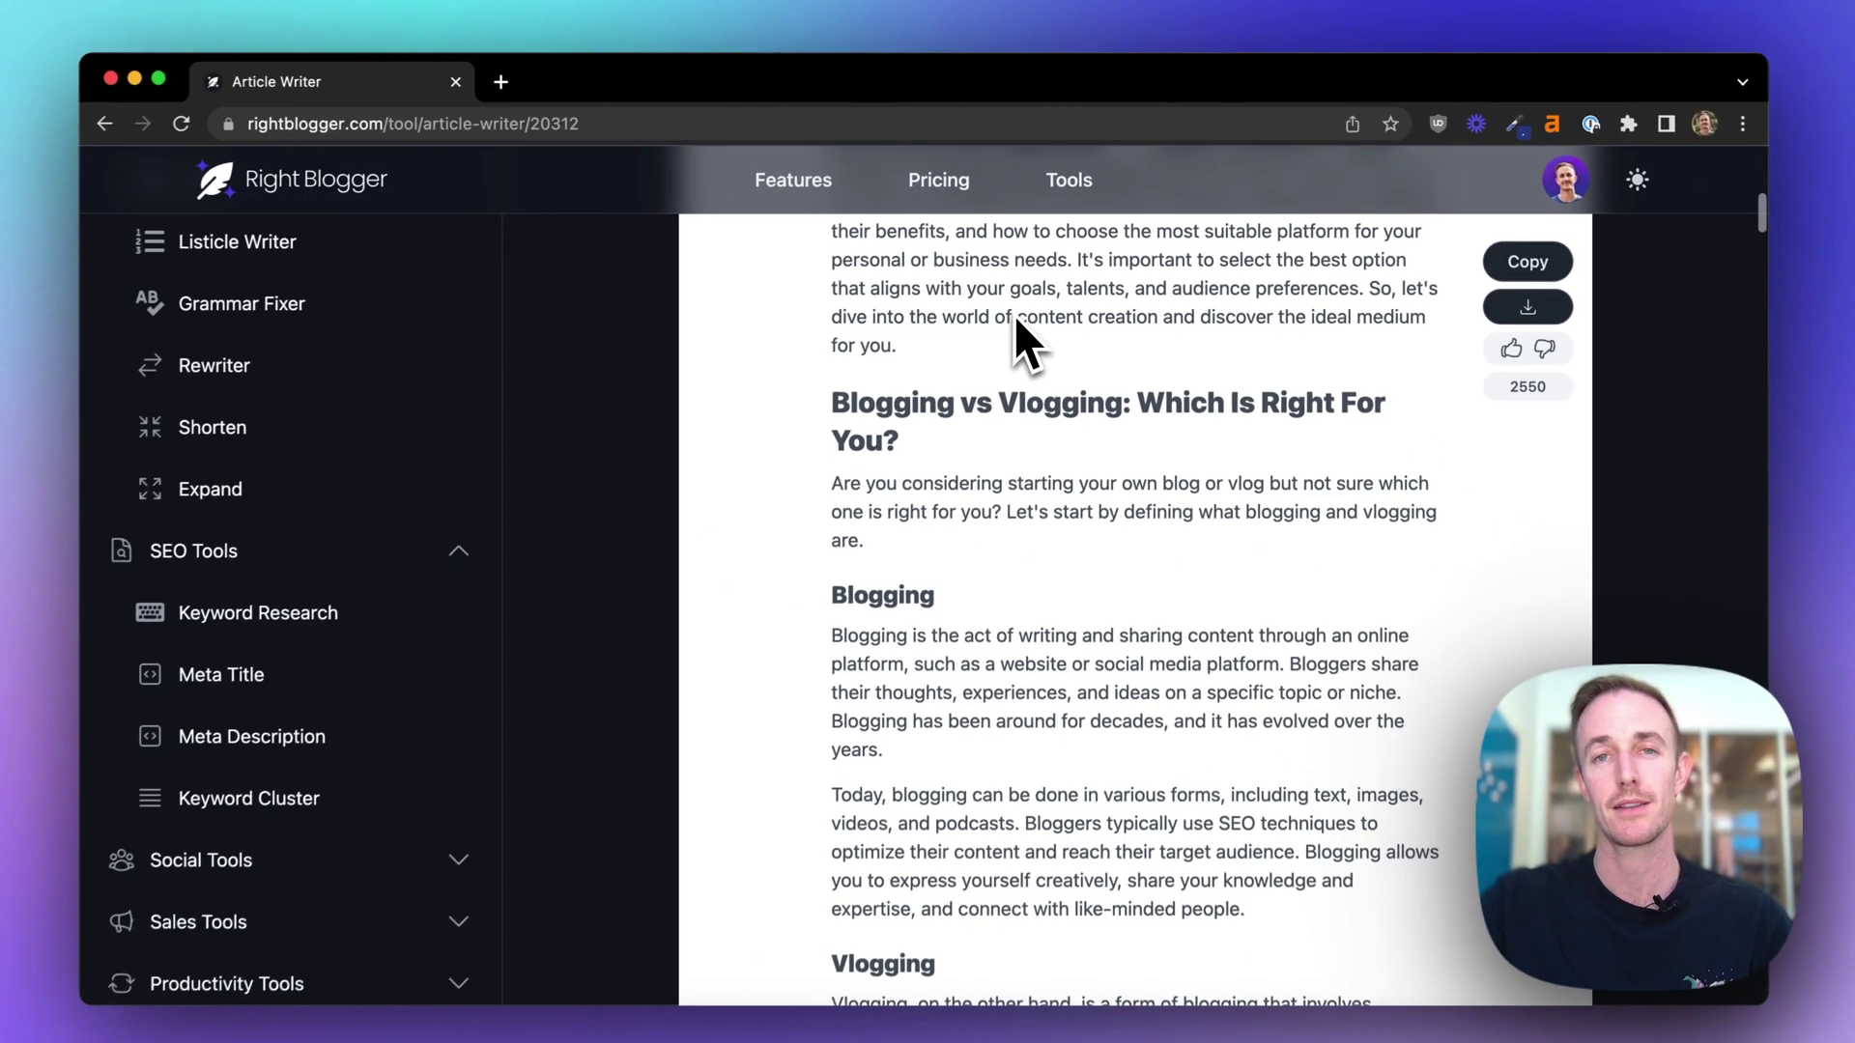
scroll(890, 550, down, 5)
scroll(1016, 312, down, 10)
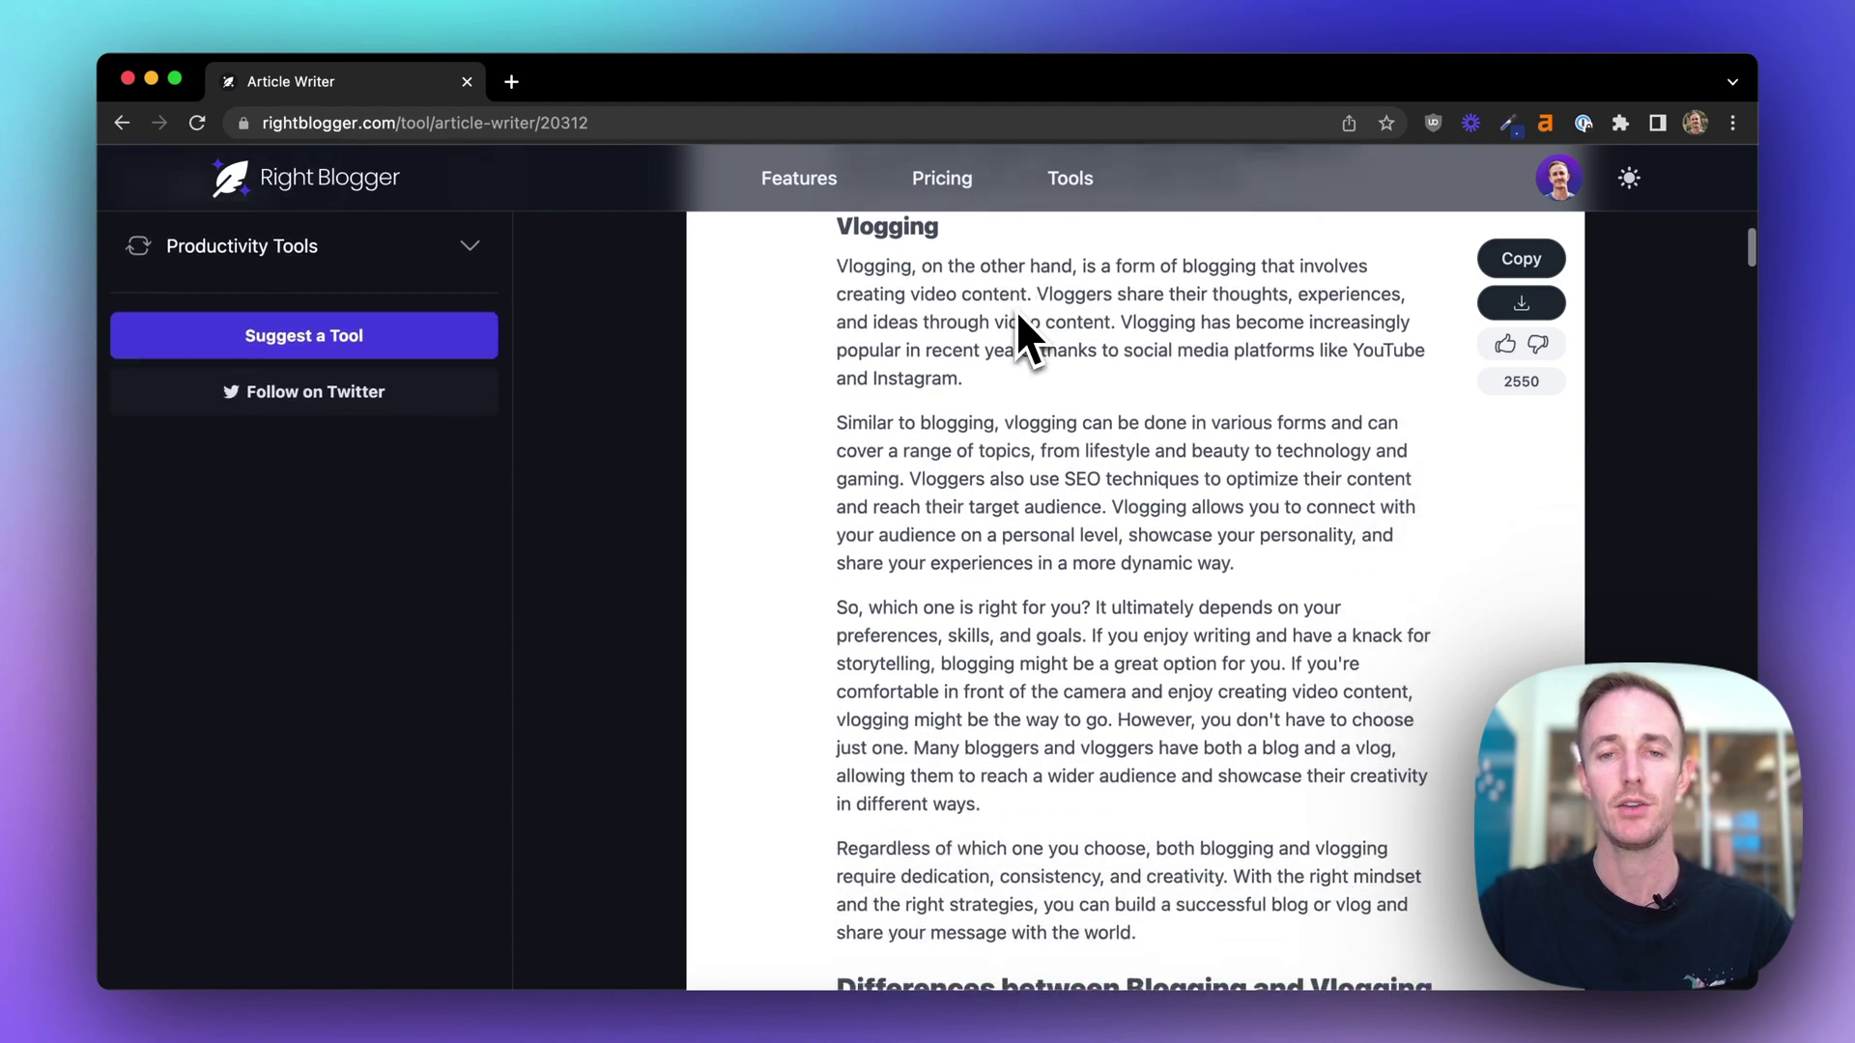
scroll(1017, 310, down, 15)
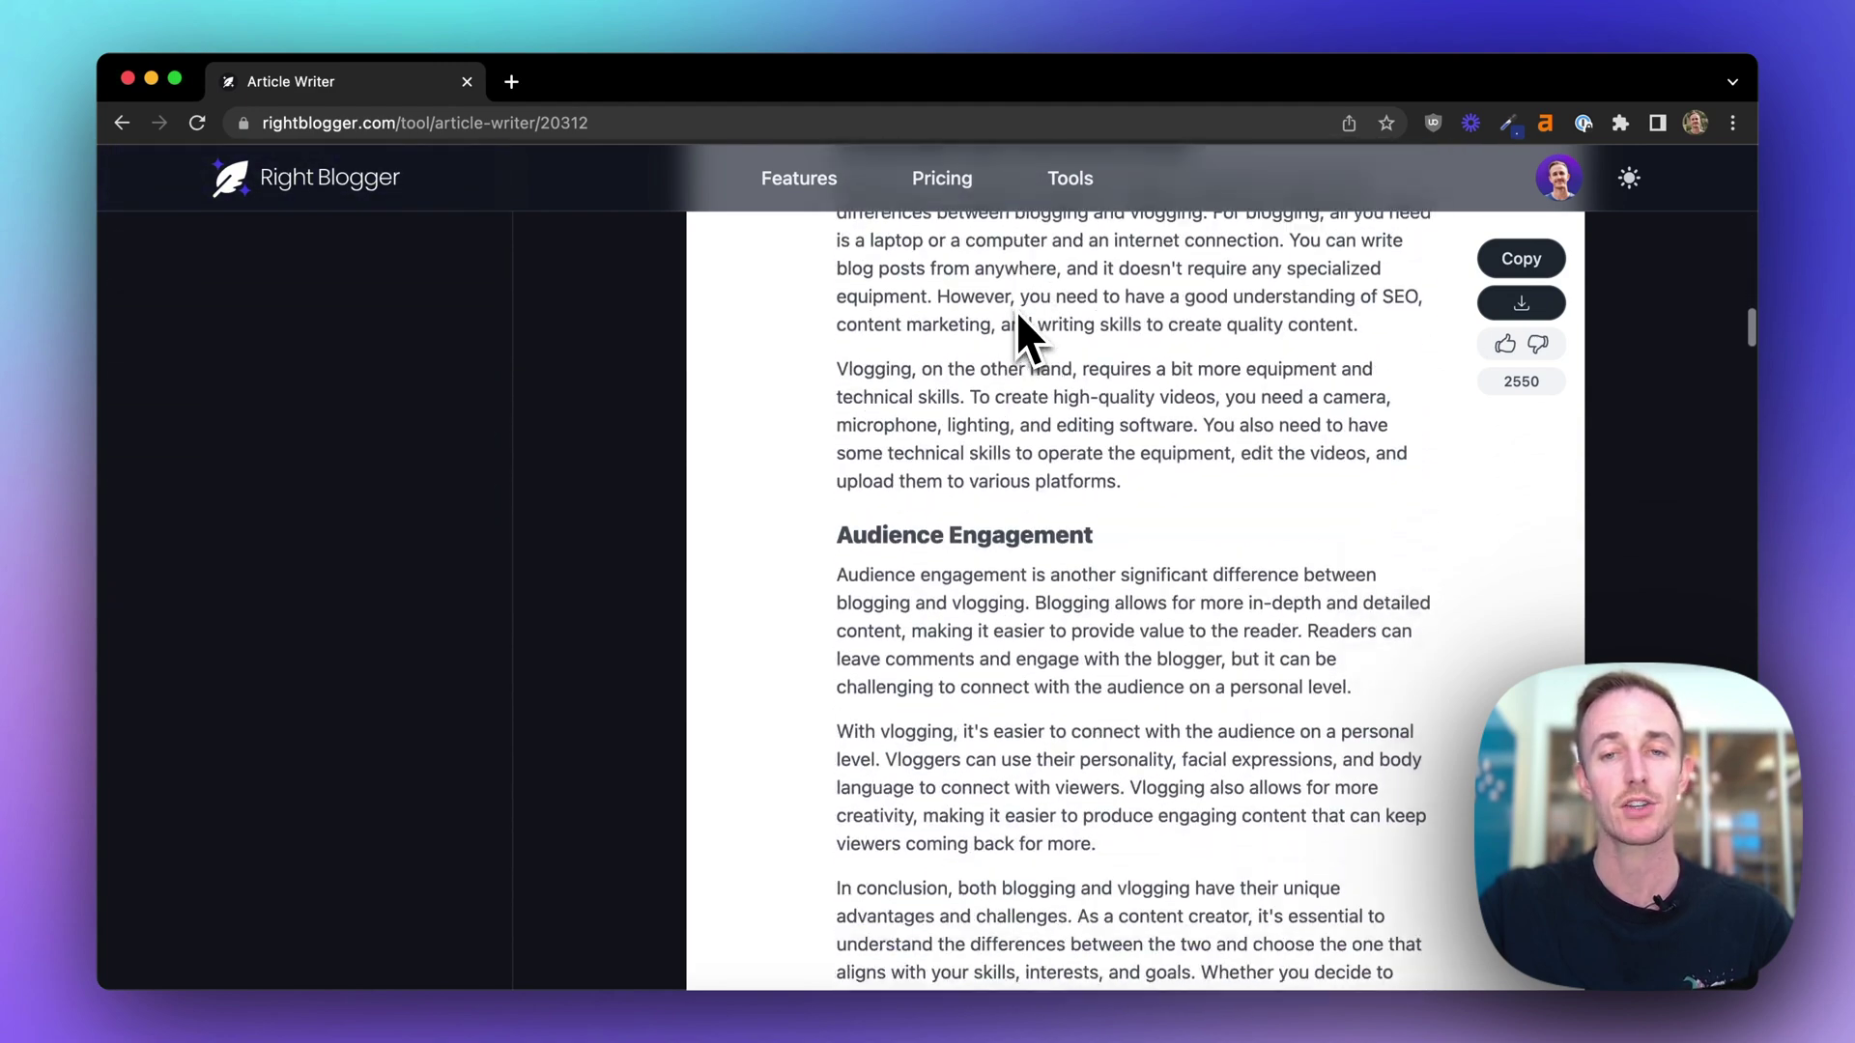
scroll(1016, 310, down, 15)
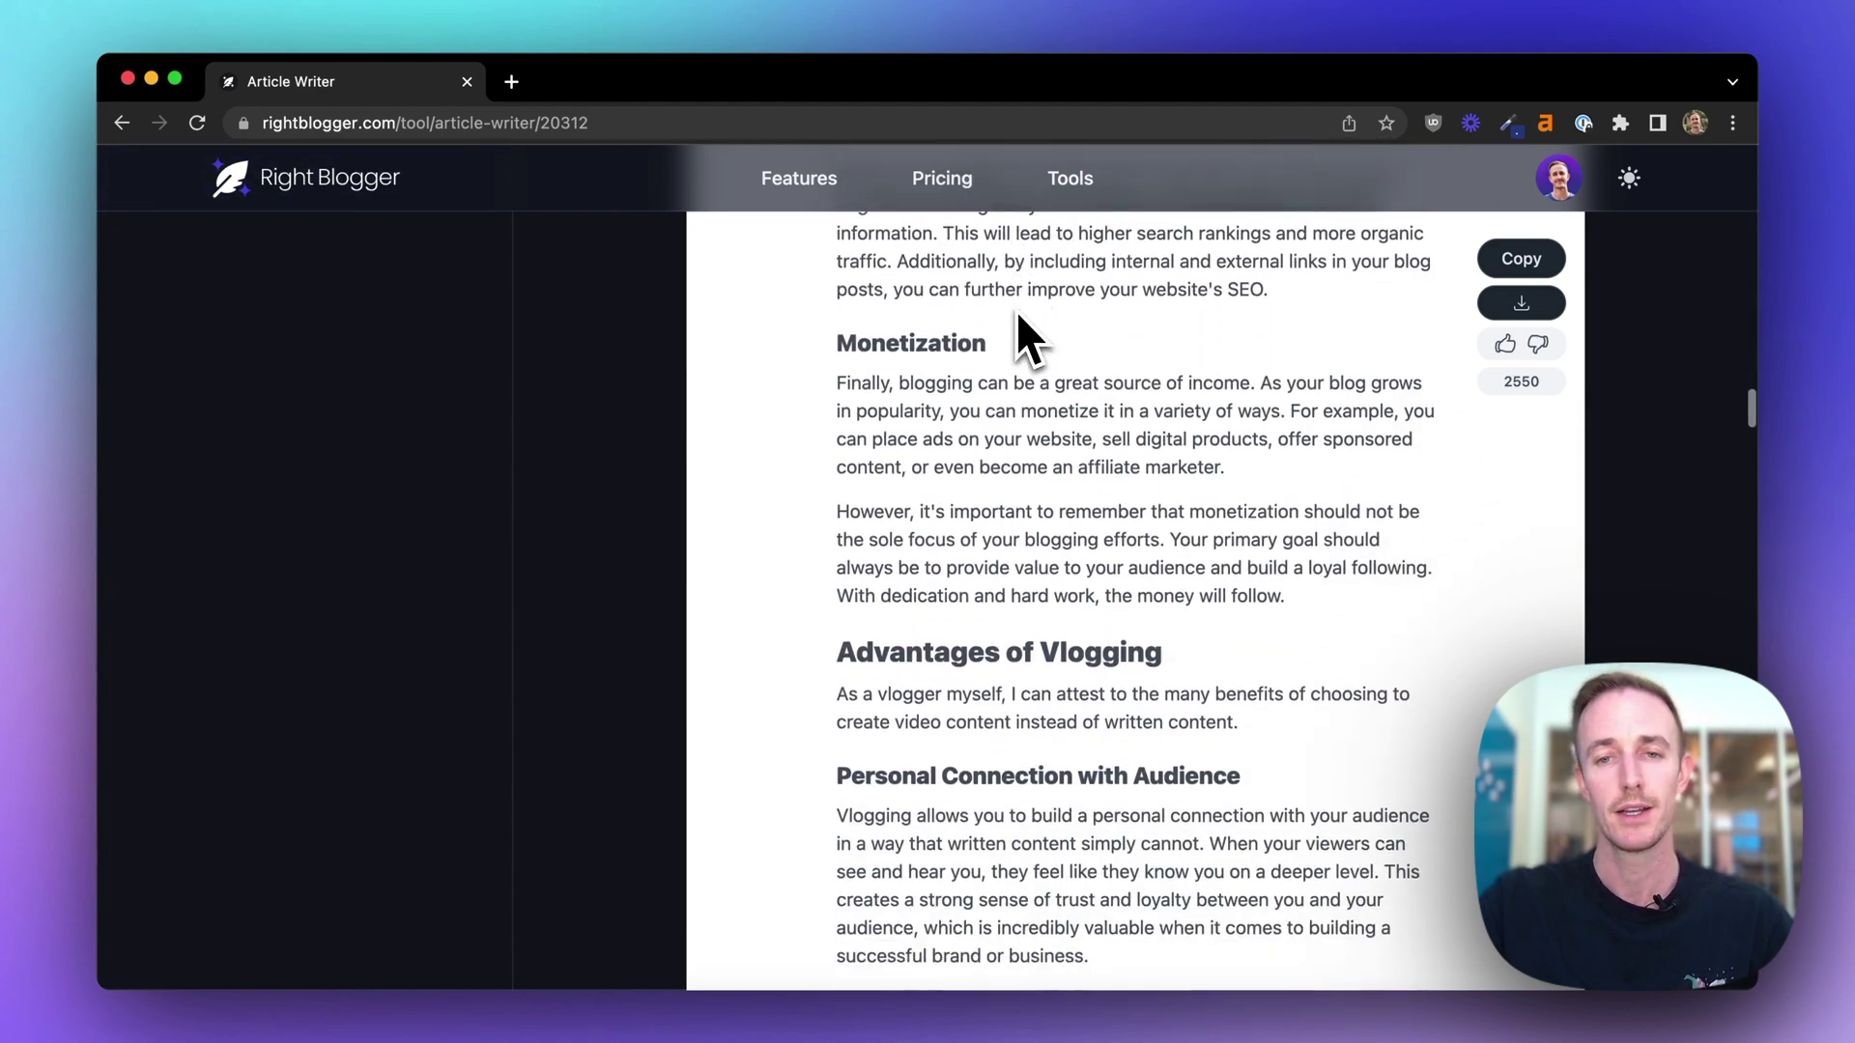
scroll(1017, 310, down, 15)
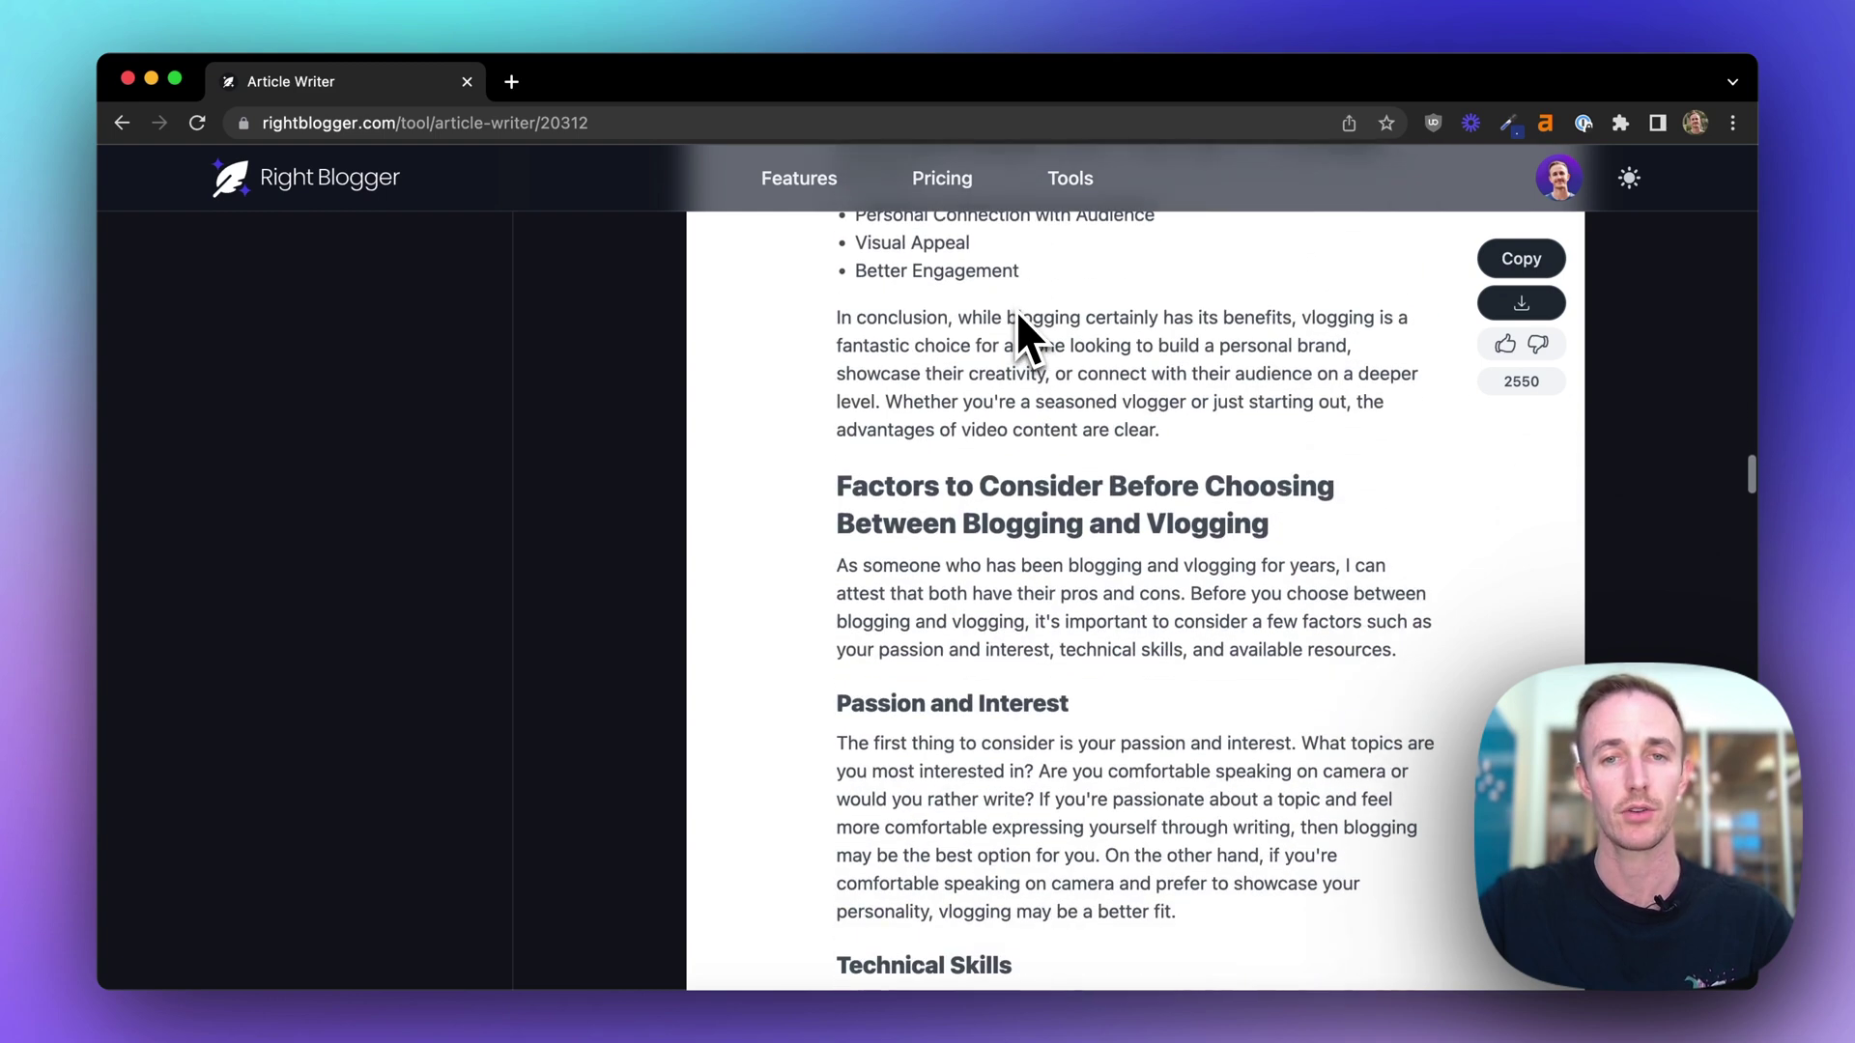
scroll(1017, 310, down, 15)
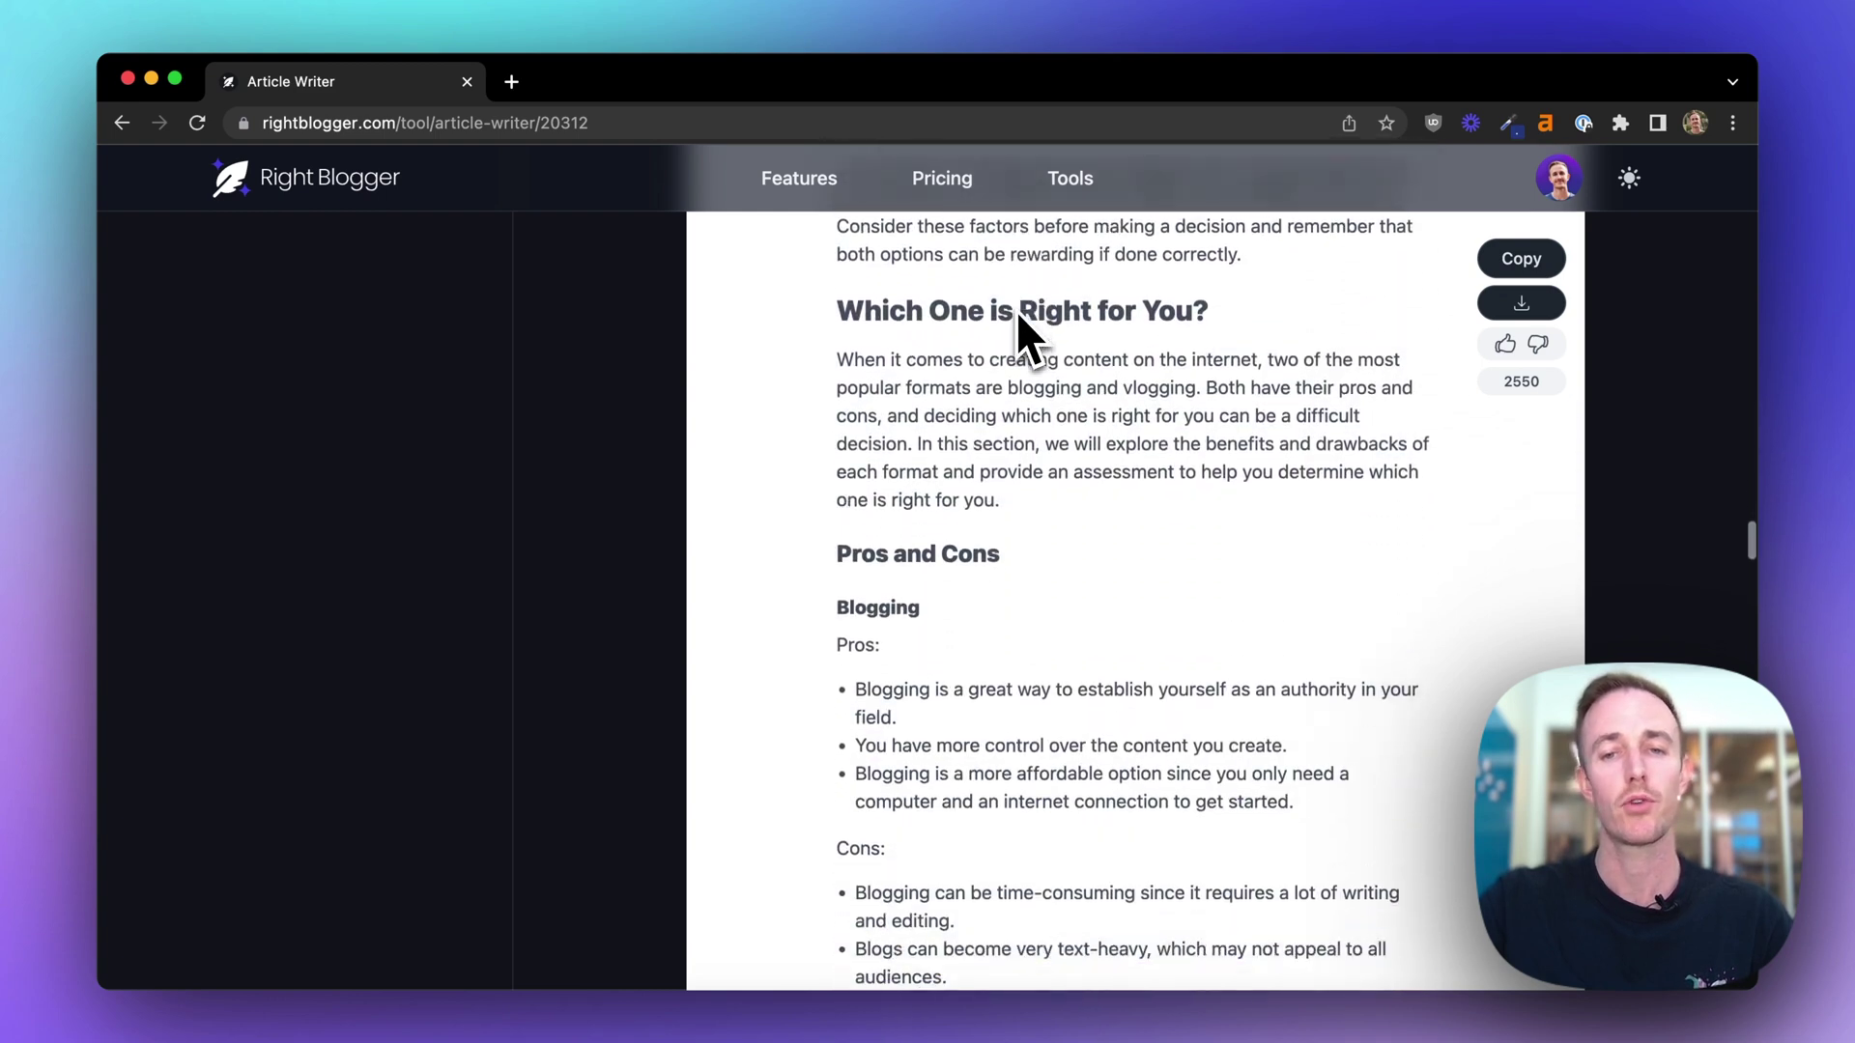
scroll(972, 606, down, 2)
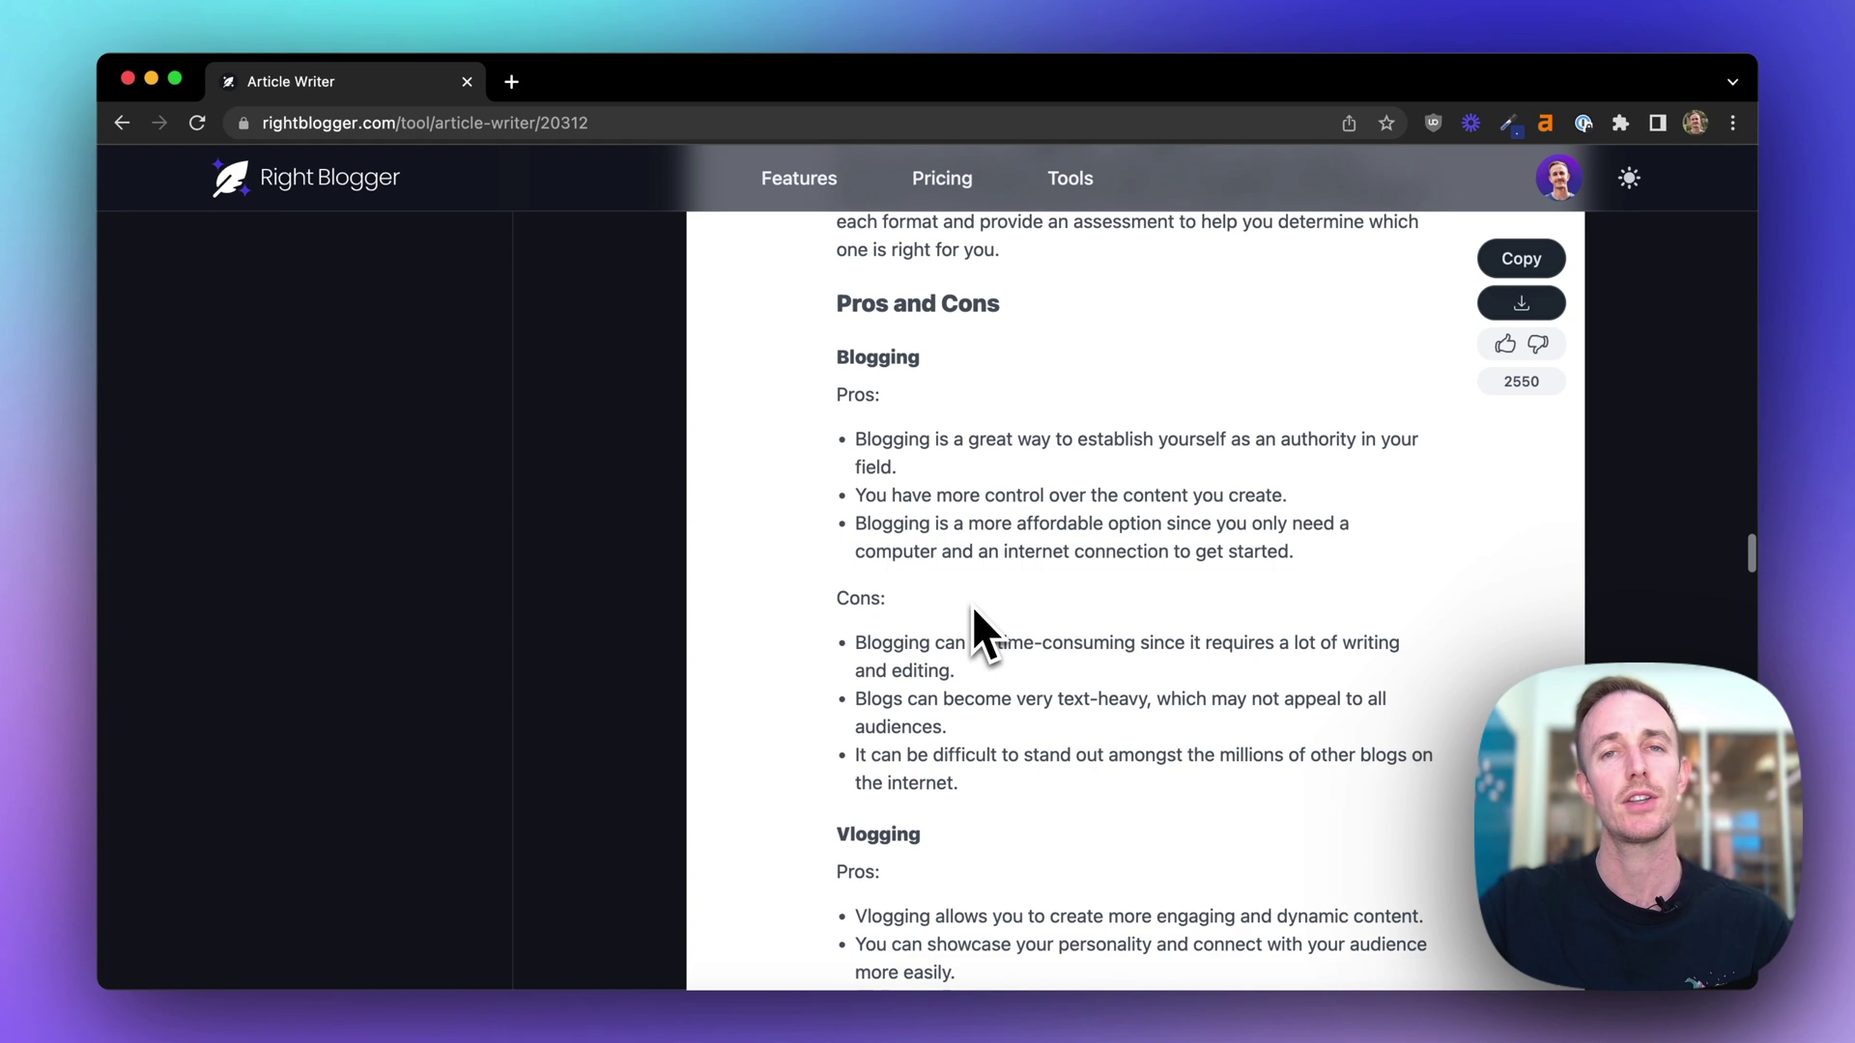
scroll(972, 605, down, 20)
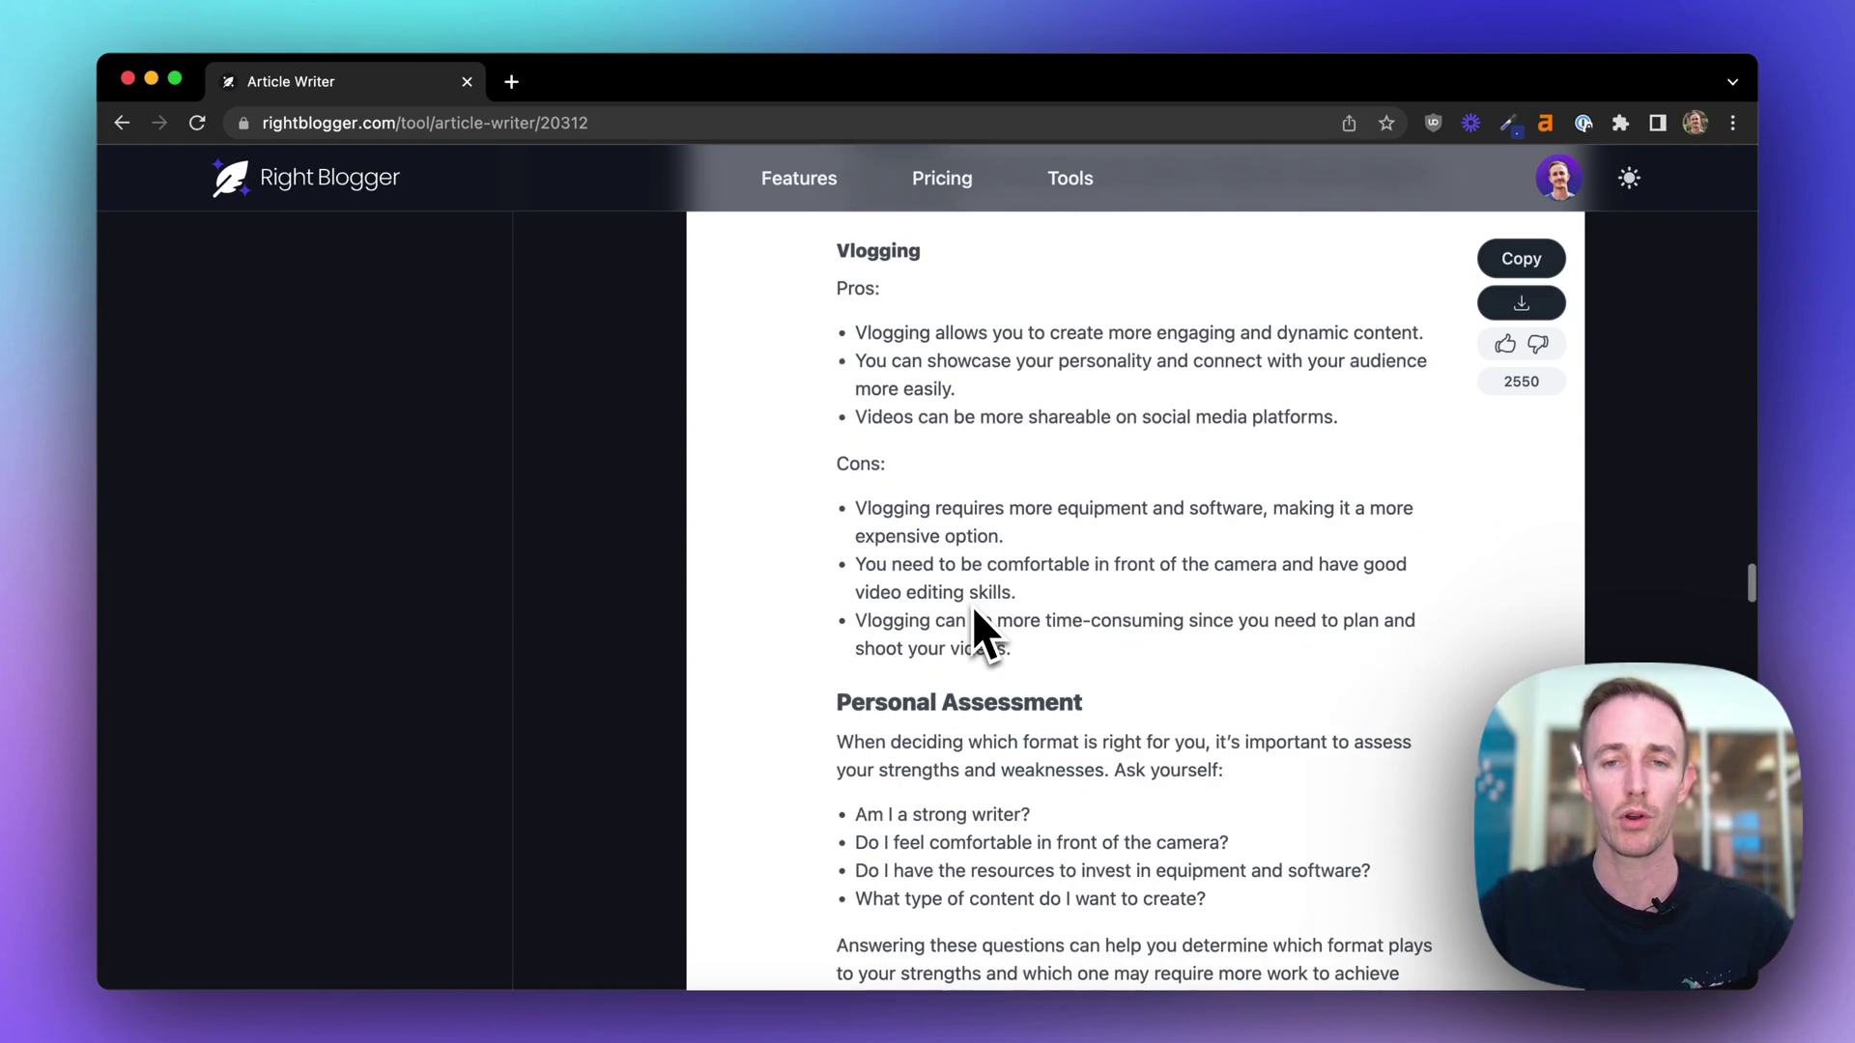
scroll(974, 611, down, 20)
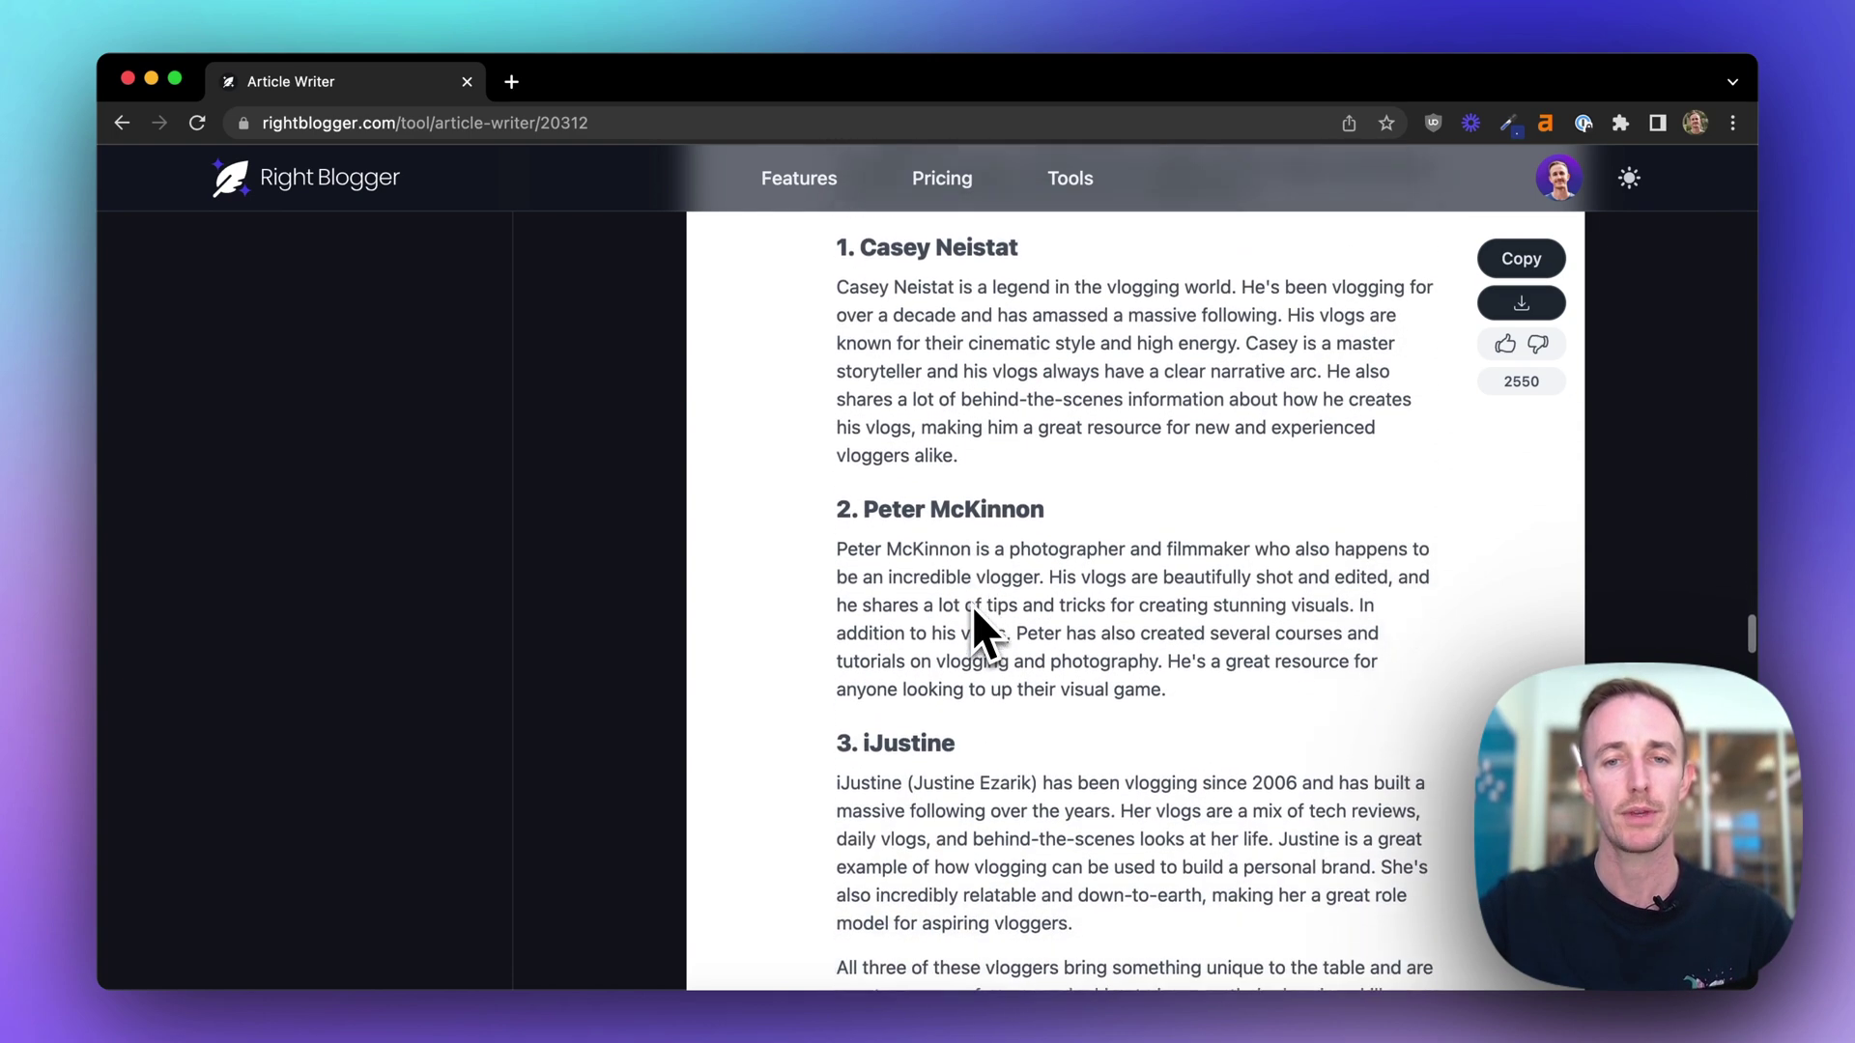
scroll(972, 606, down, 6)
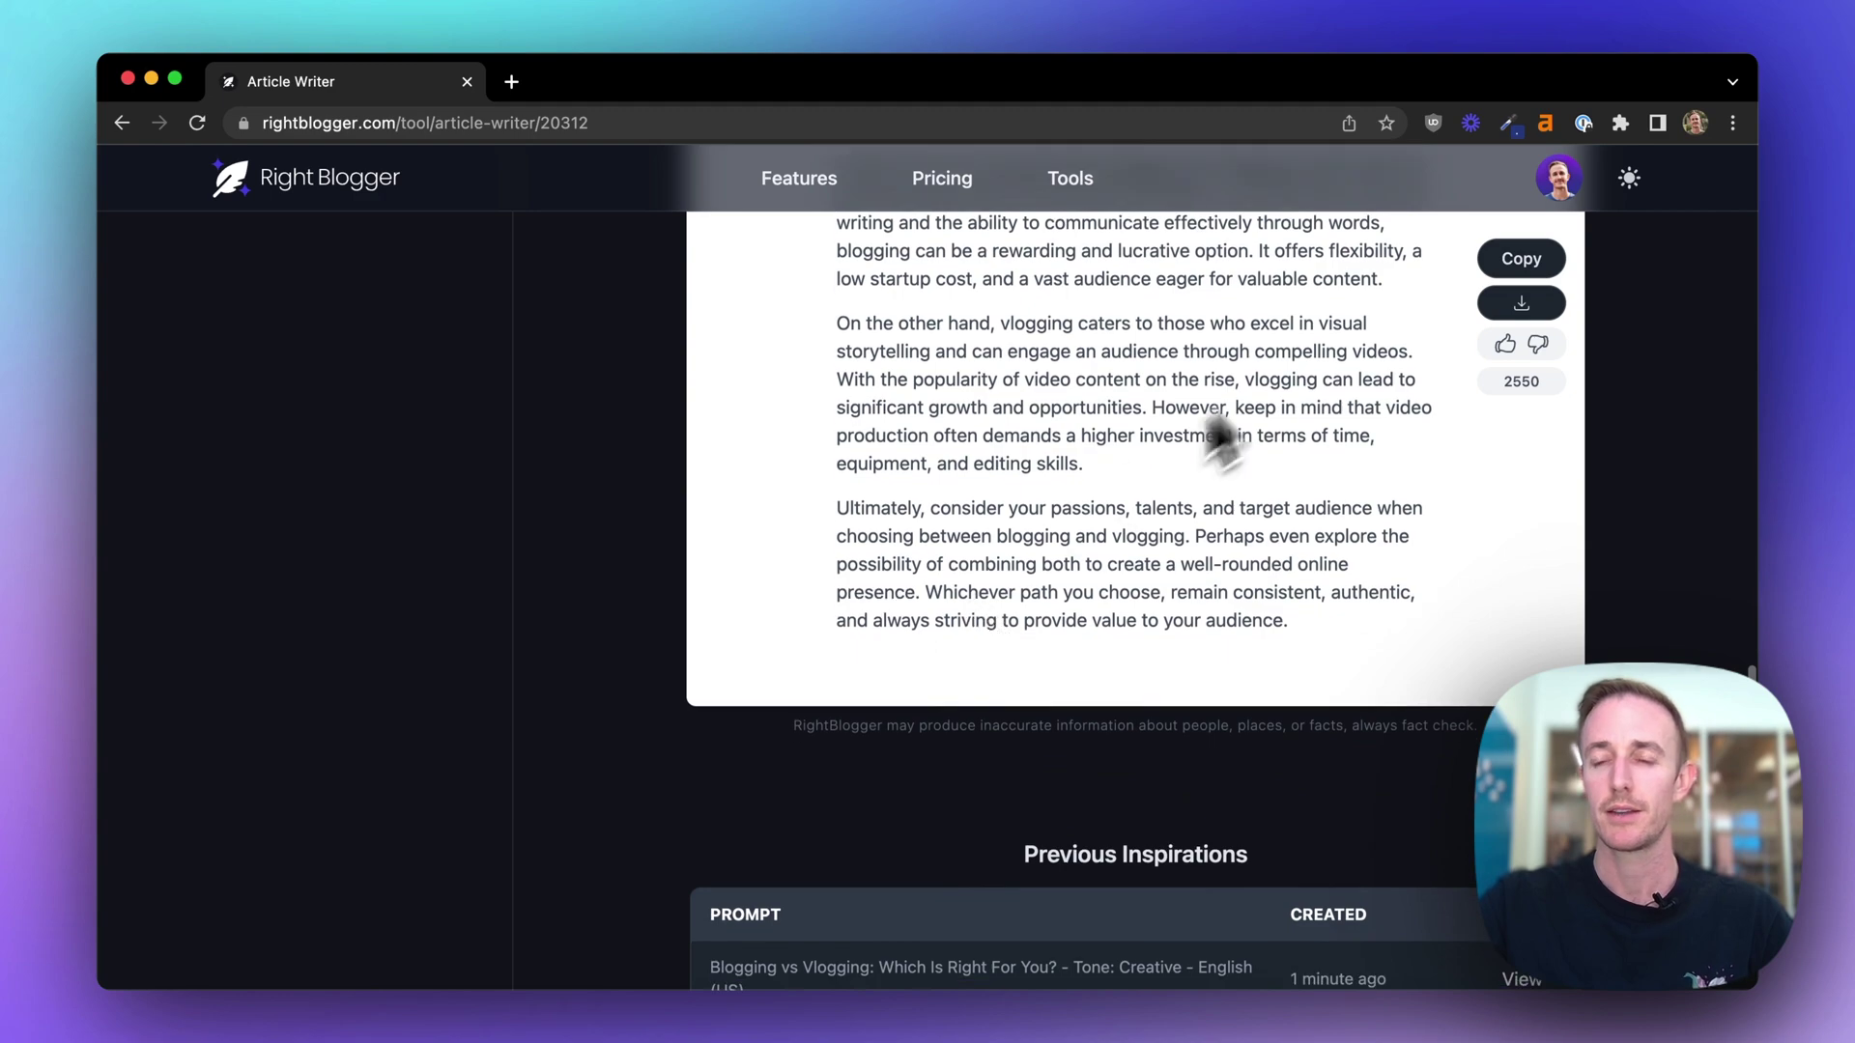
Reveal the article's 'Download as .docx' option, then open the Content Dashboard with Blogging vs Vlogging listed first.
click(1531, 304)
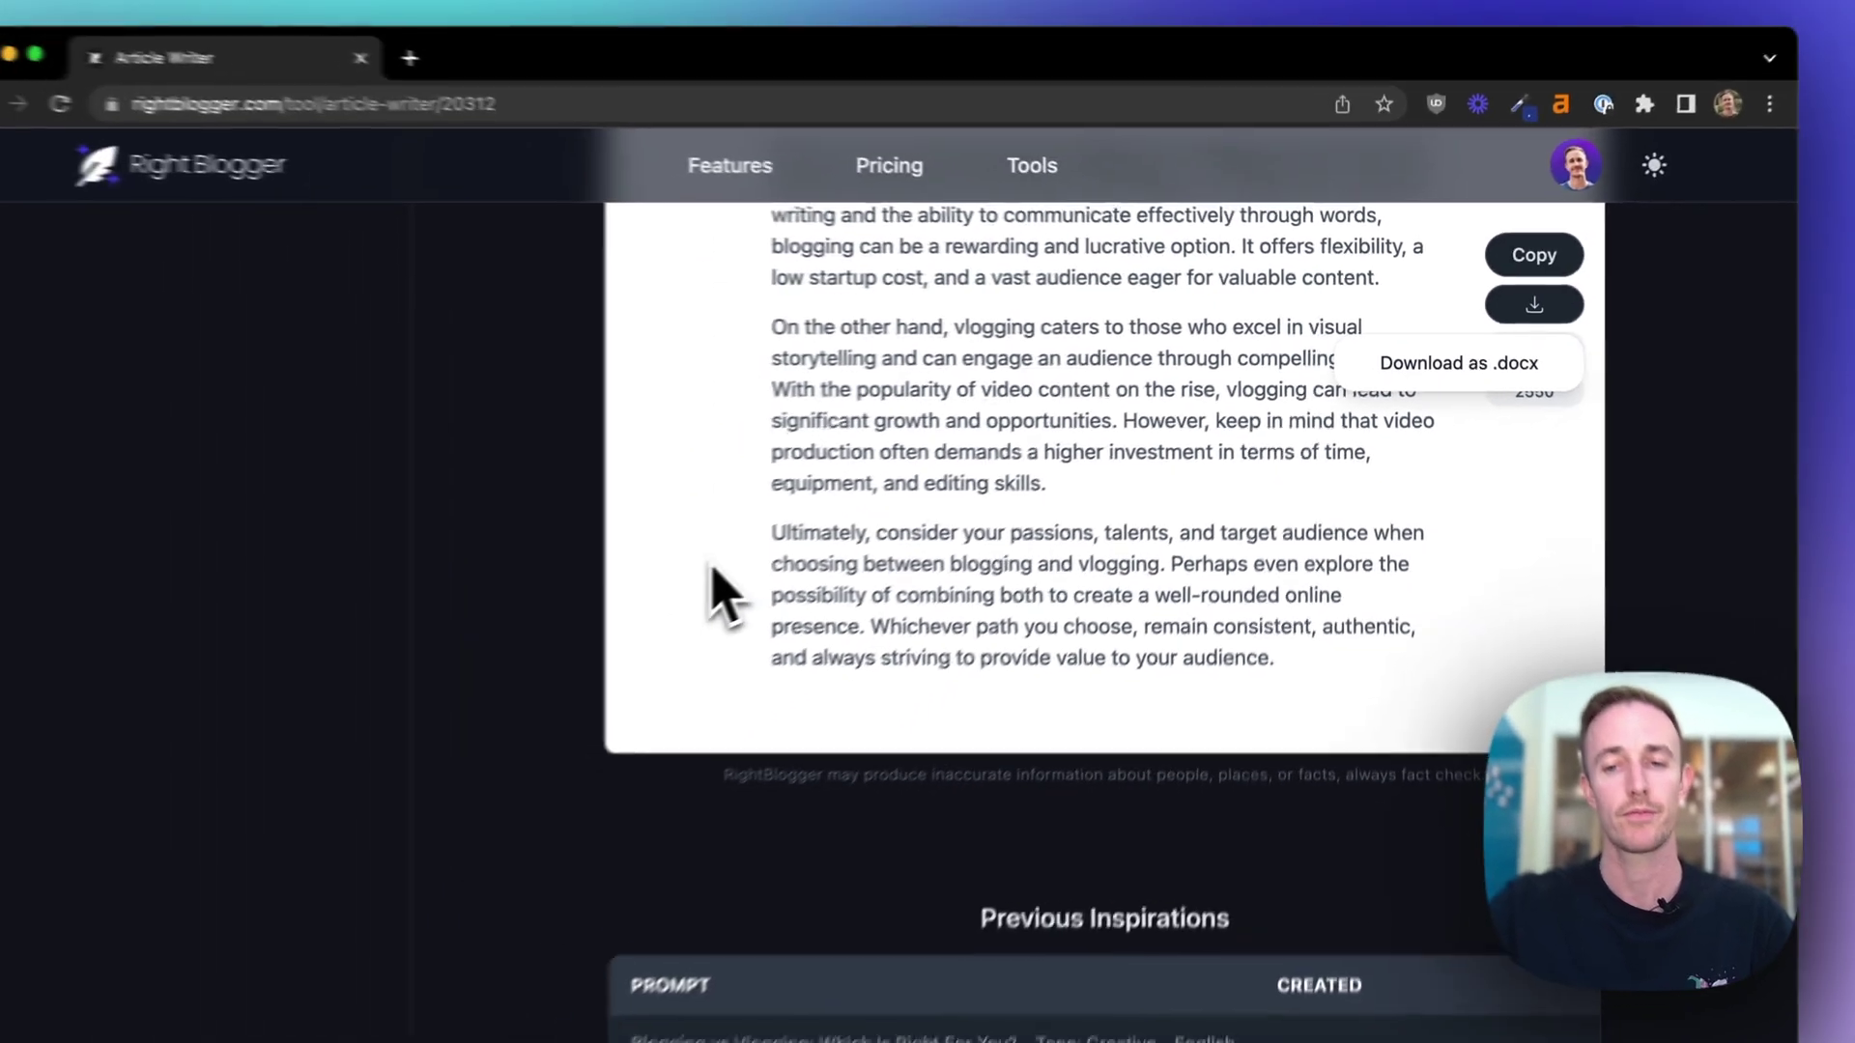
scroll(778, 551, up, 10)
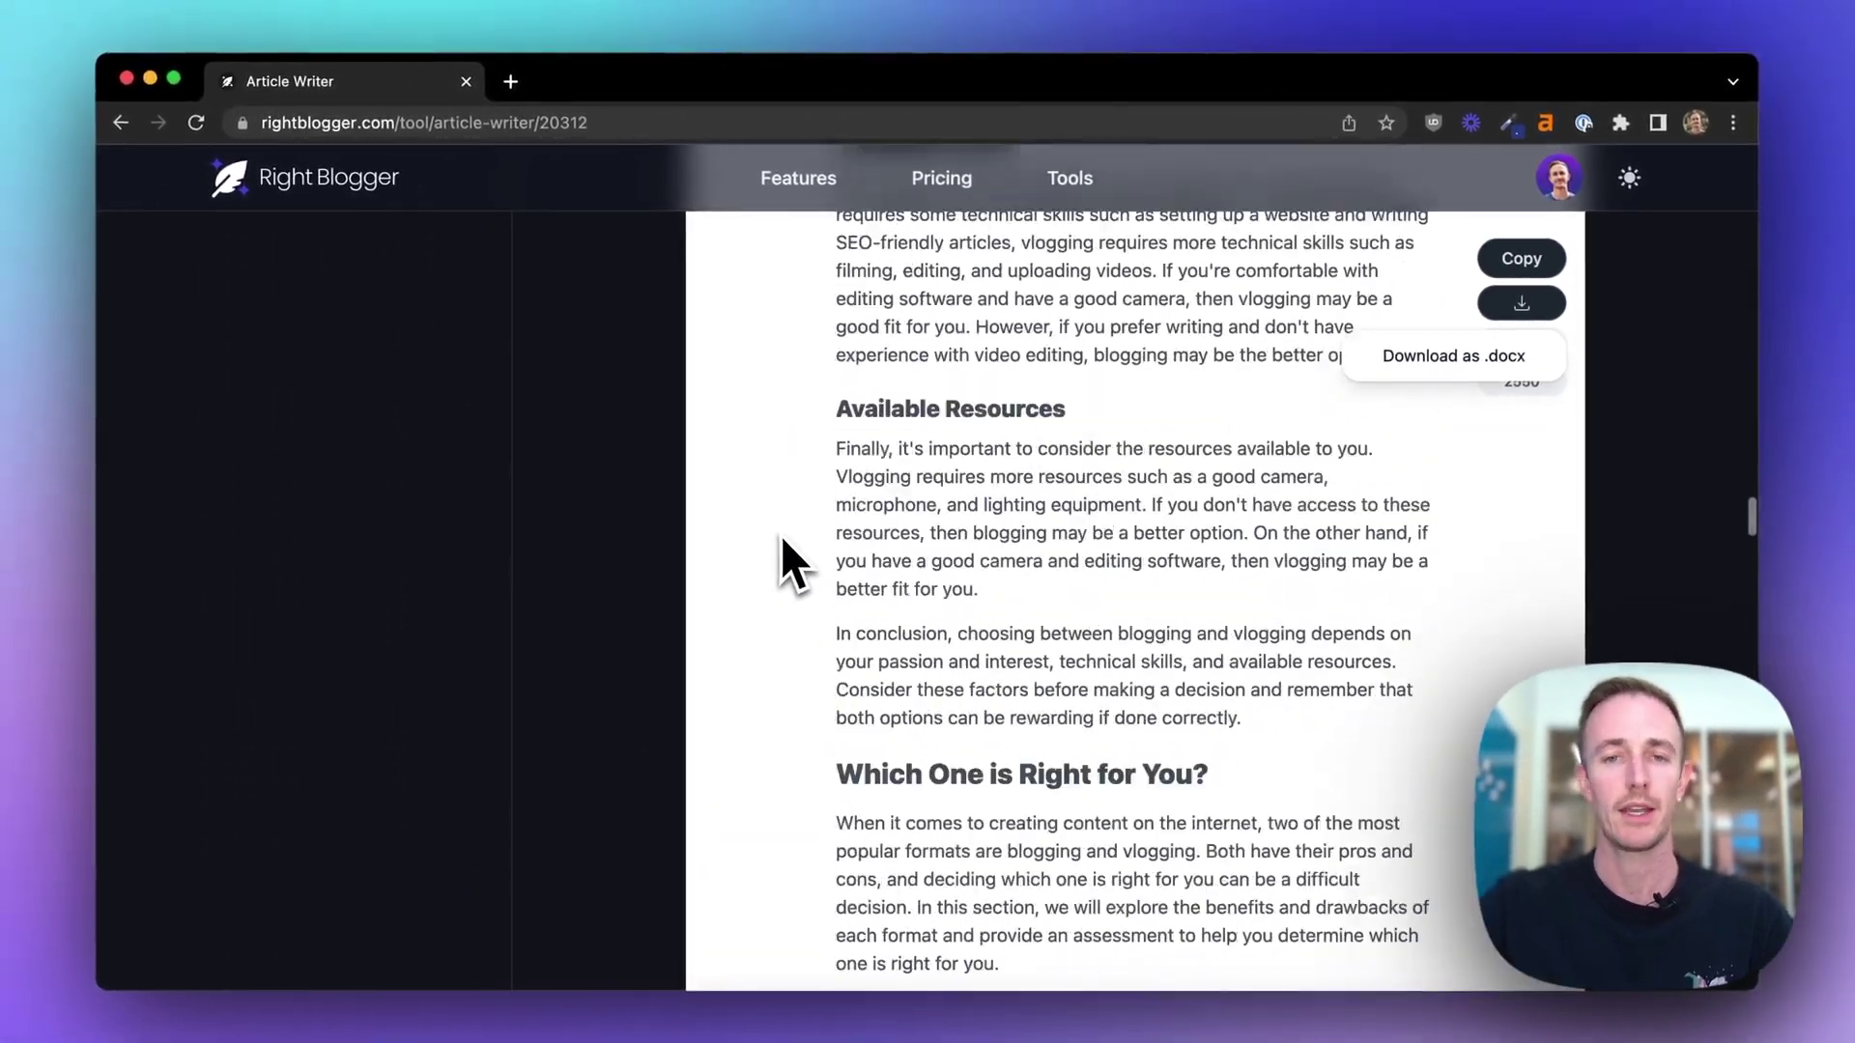
scroll(781, 535, up, 15)
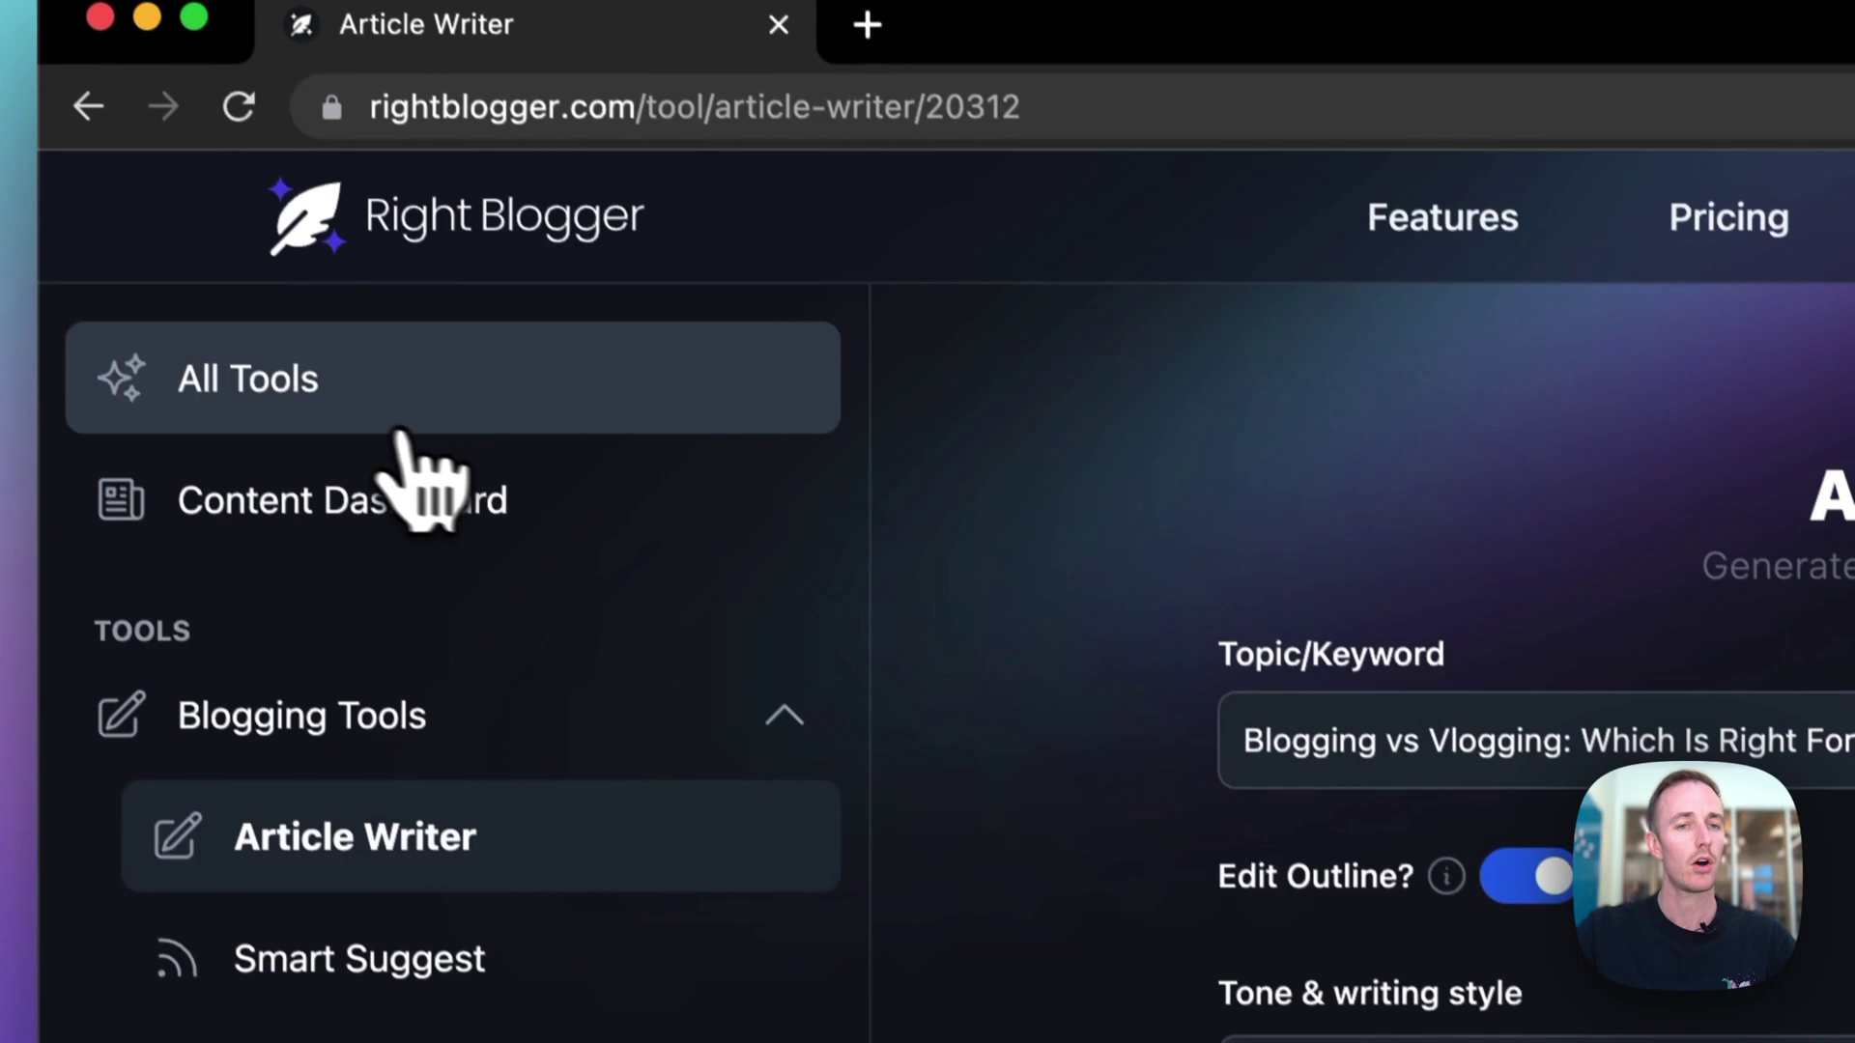
click(303, 500)
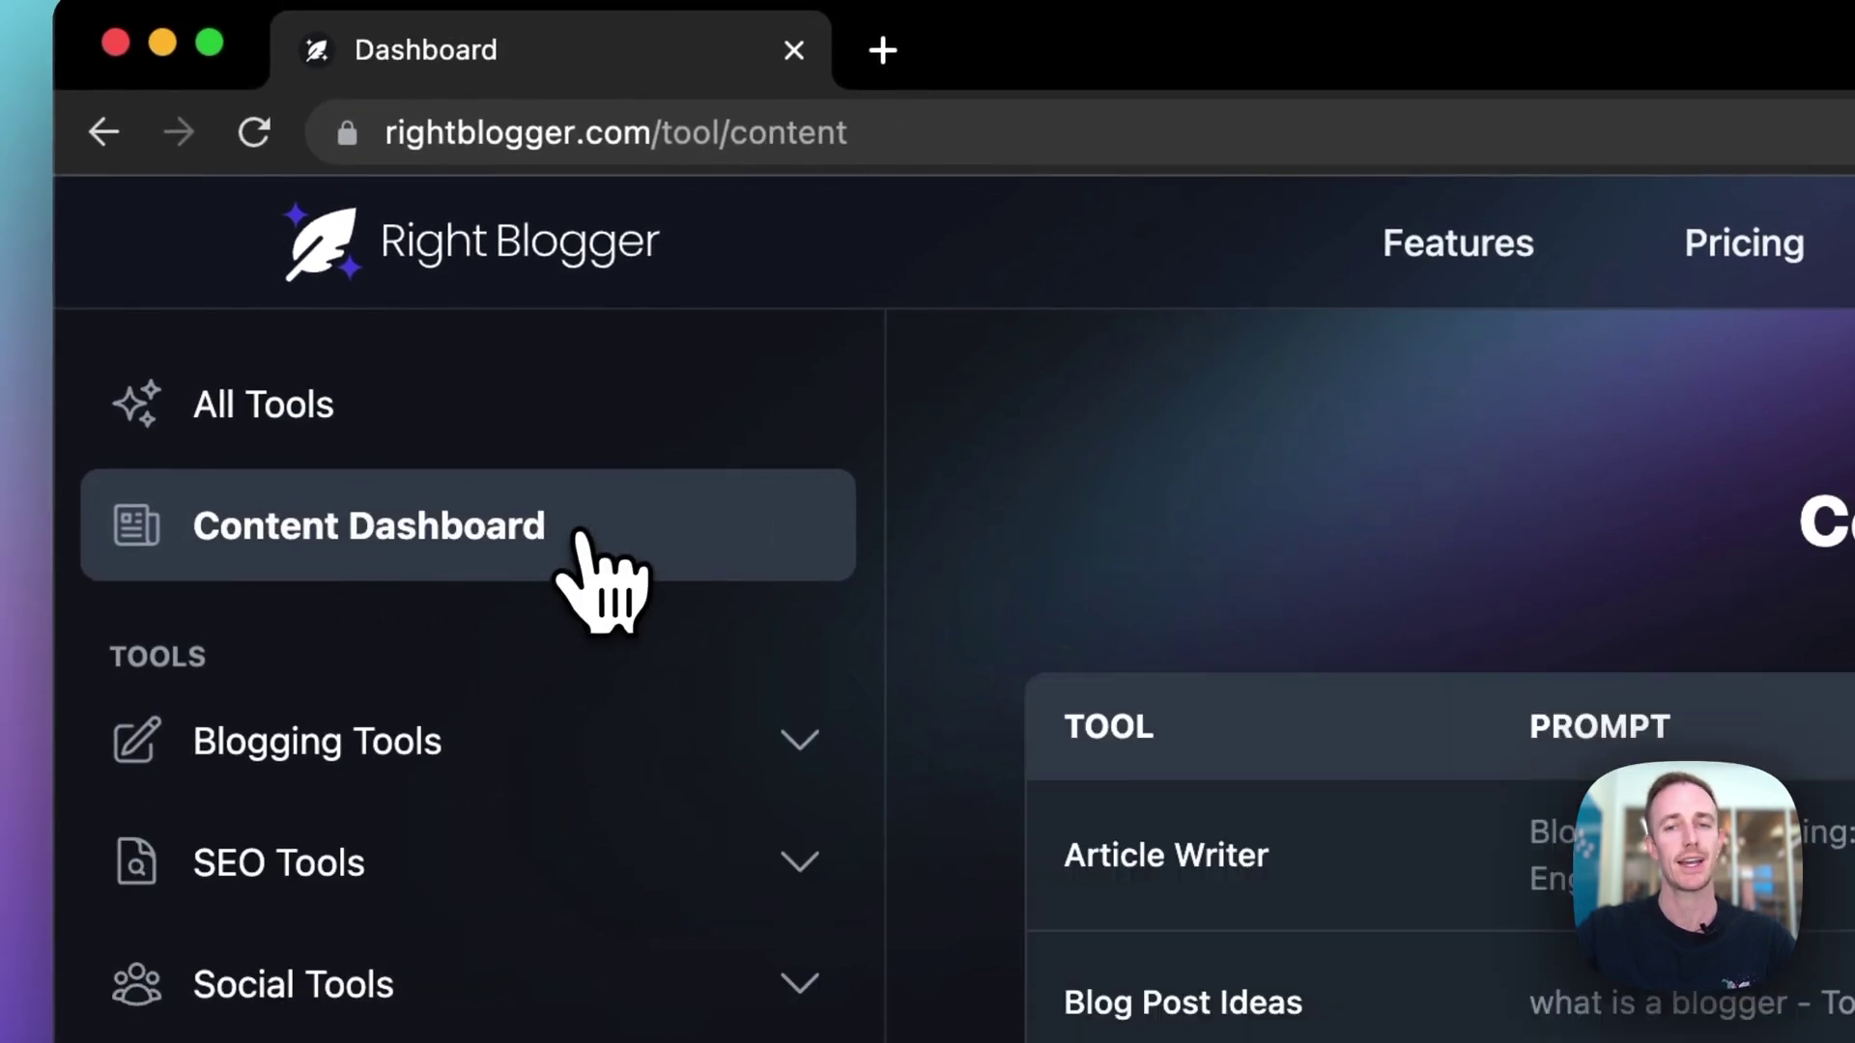